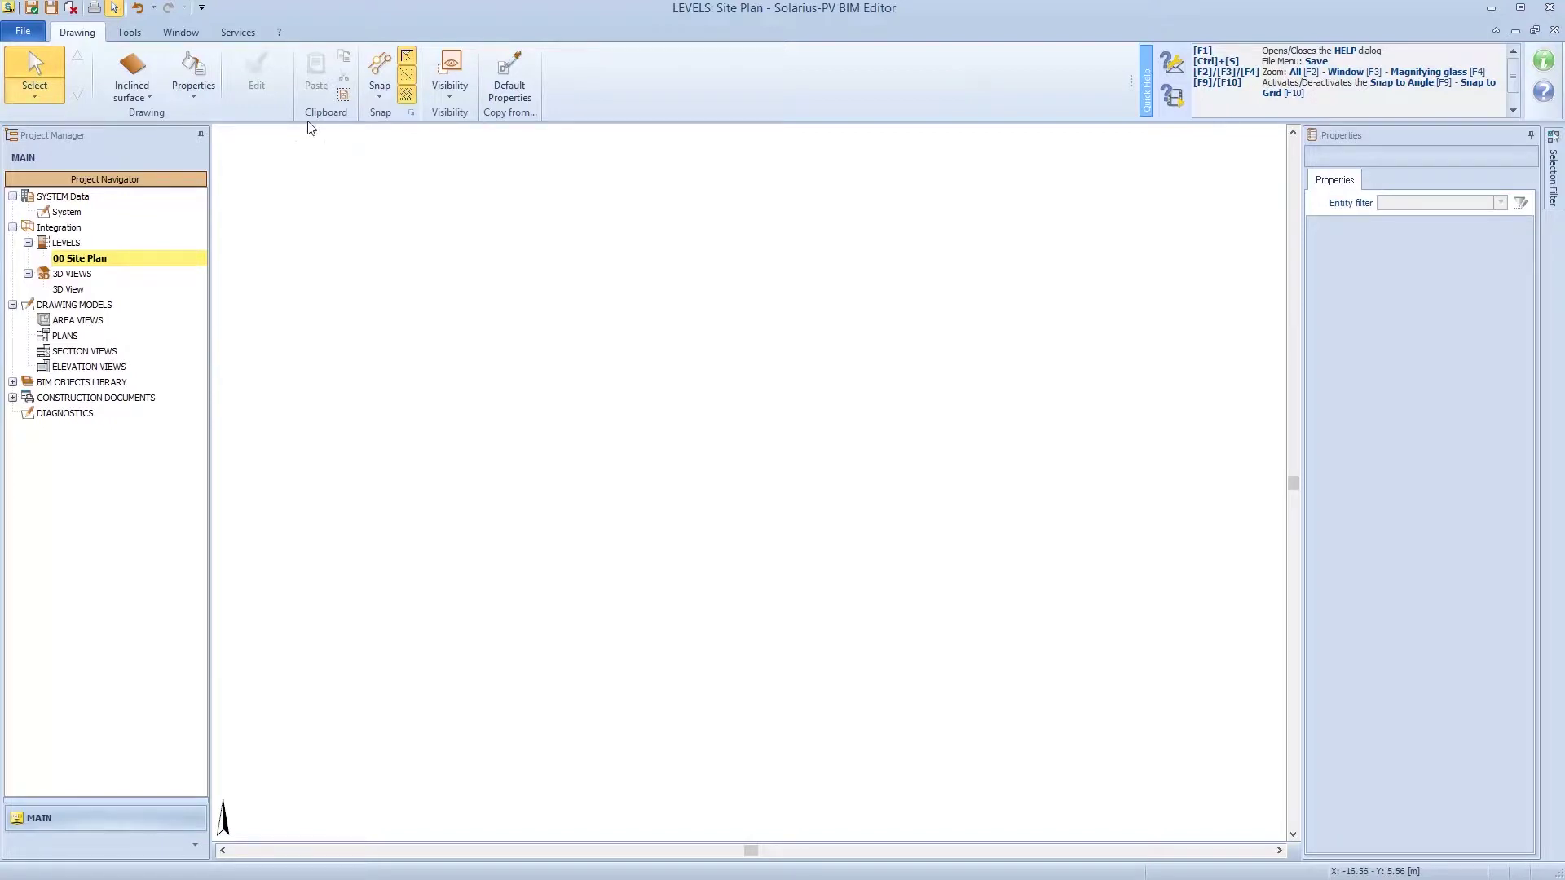
# - Draw a rectangular inclined surface outline measuring 15 m by 8 m on the site plan and complete it
pyautogui.click(134, 72)
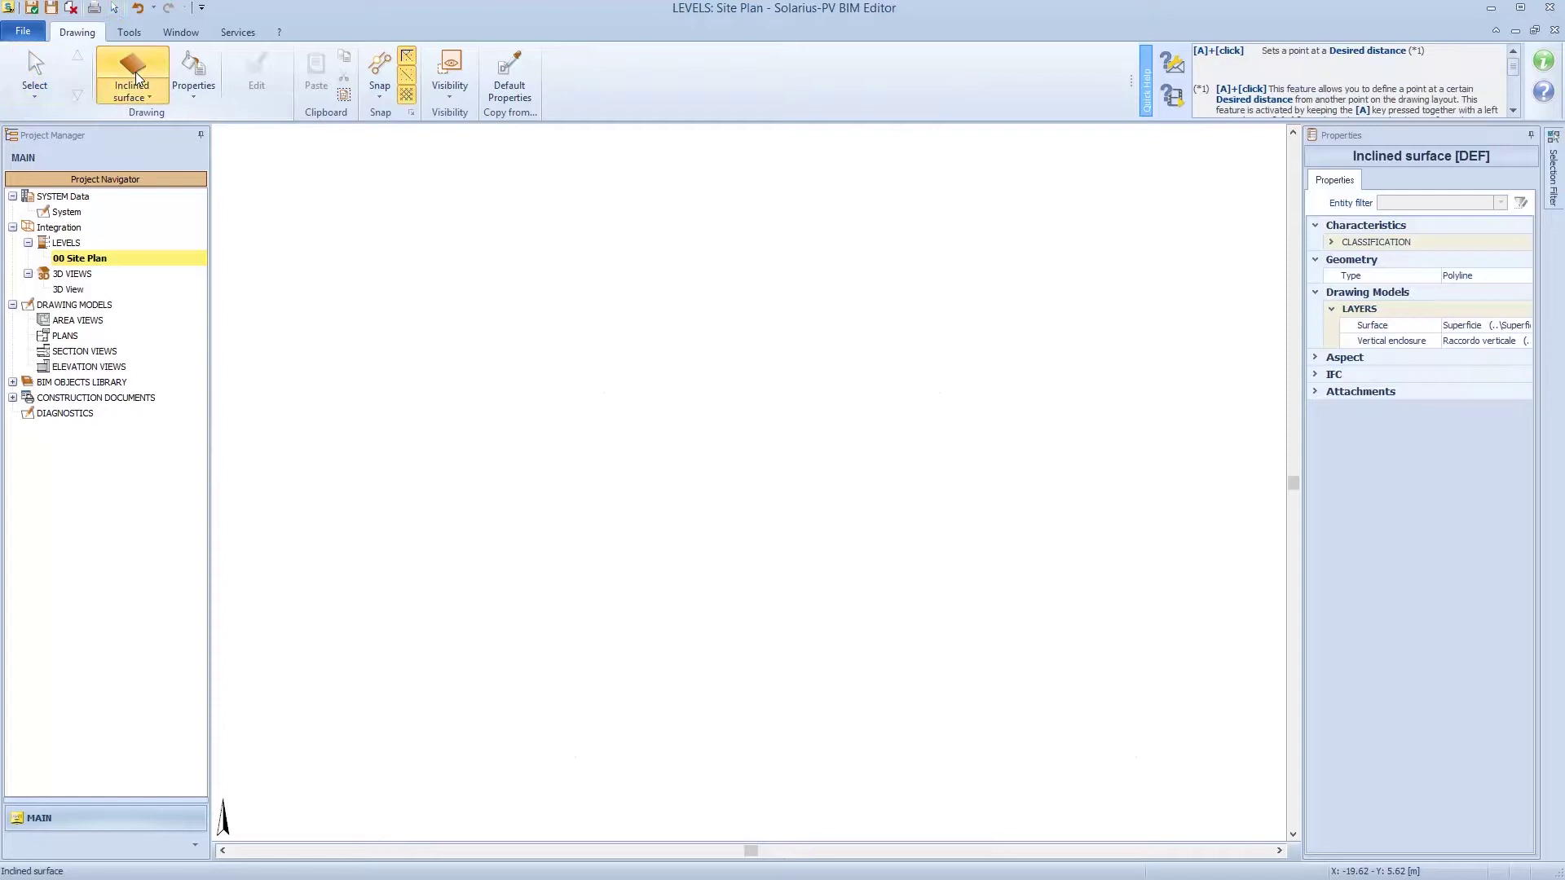
pyautogui.click(442, 309)
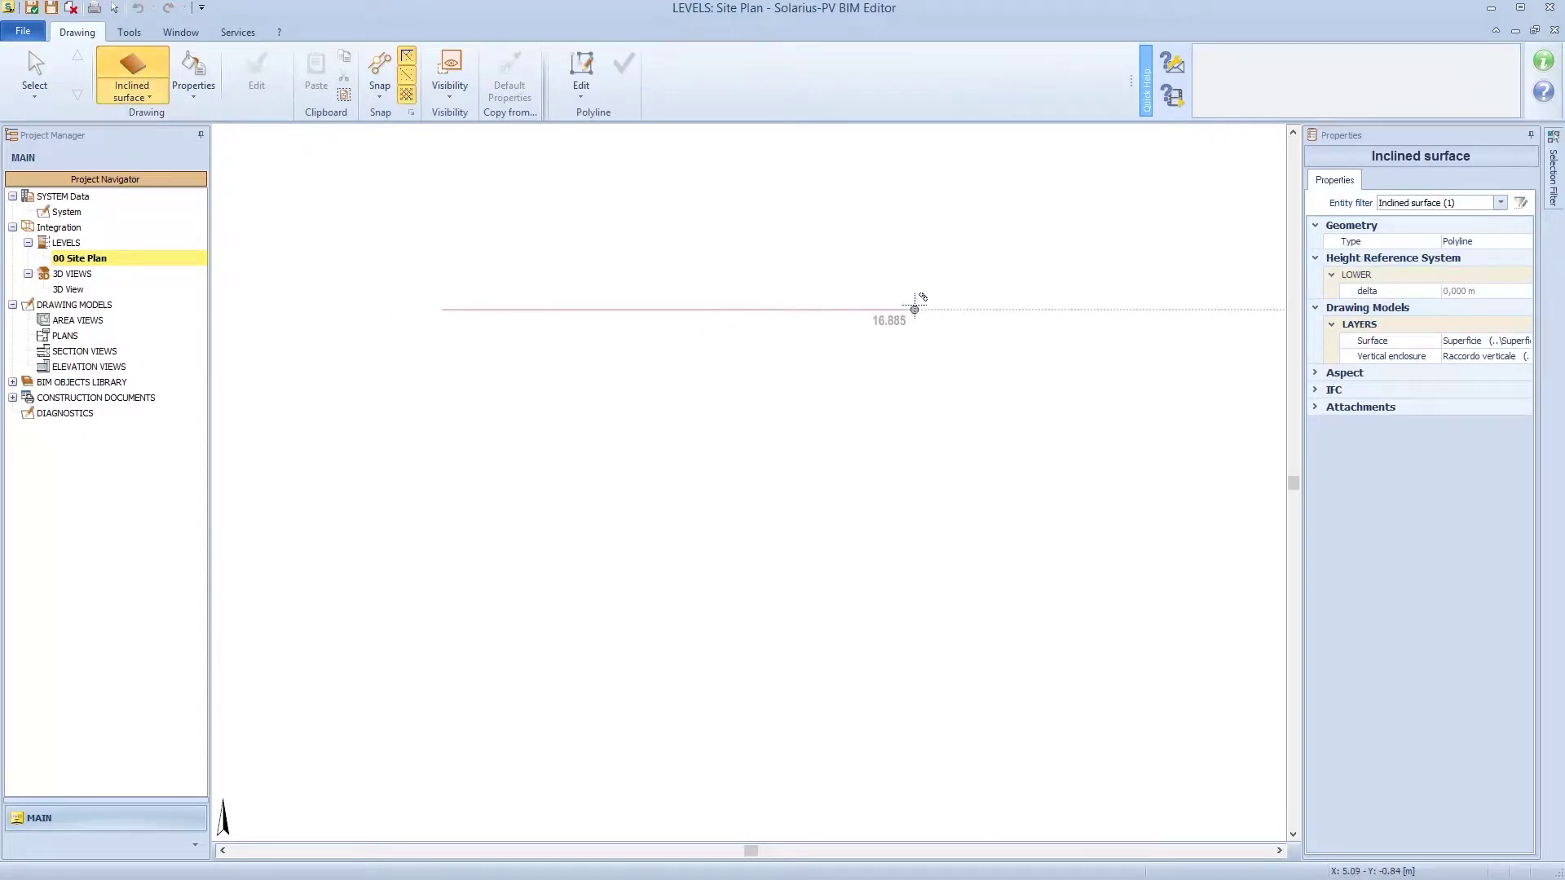
pyautogui.write('15')
pyautogui.press('Return')
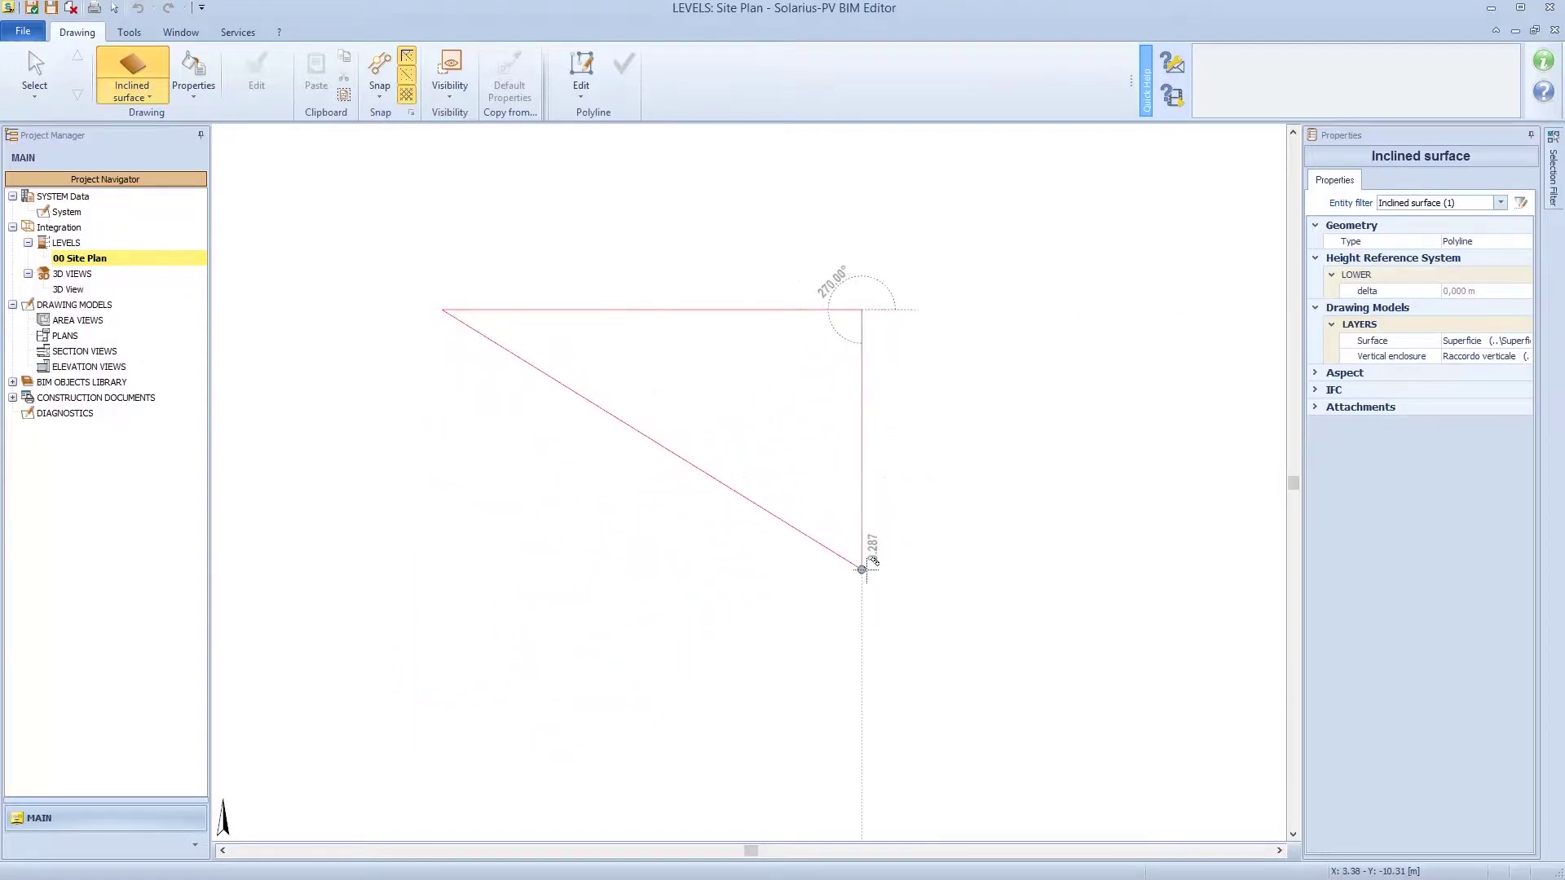
pyautogui.write('8')
pyautogui.press('Return')
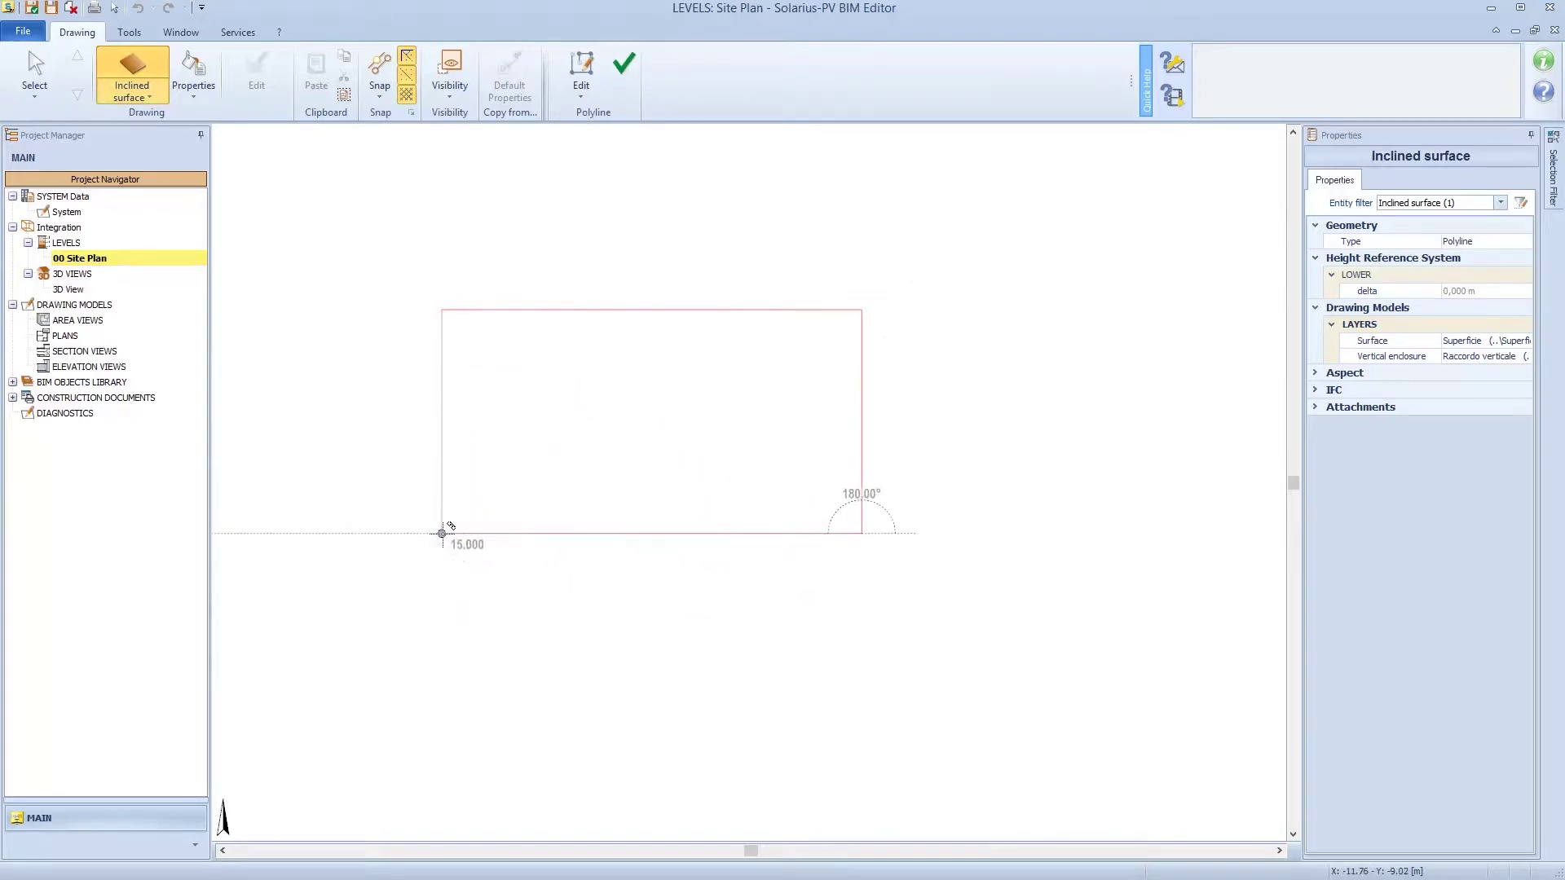
pyautogui.click(442, 534)
pyautogui.click(627, 79)
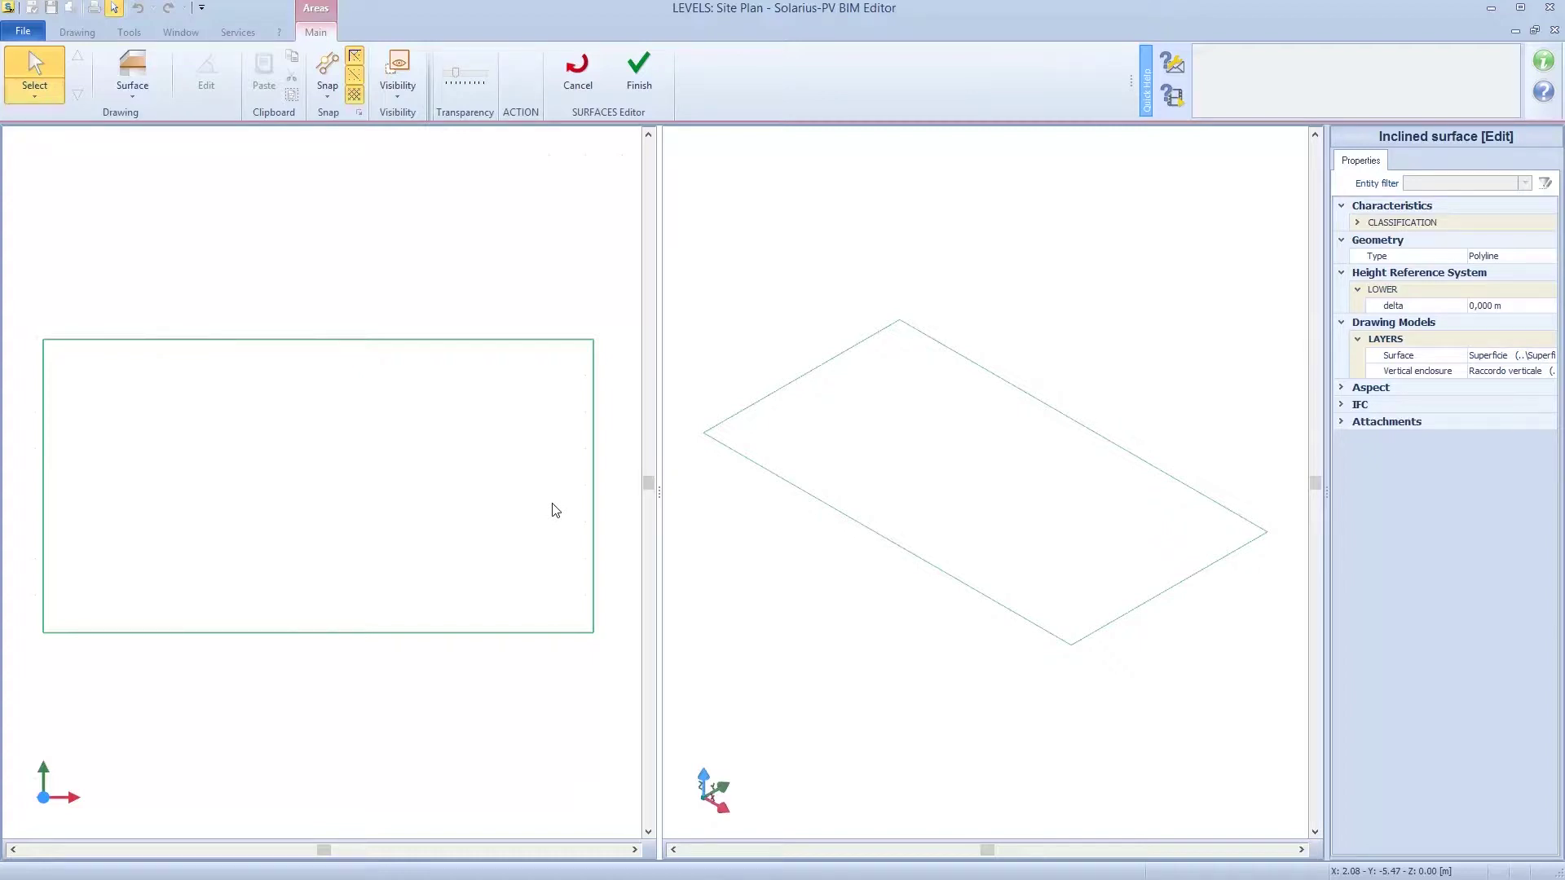
# - Draw a surface covering the whole rectangular outline by tracing its four corners in the plan view
pyautogui.moveTo(866, 497); pyautogui.dragTo(943, 521, button='middle')
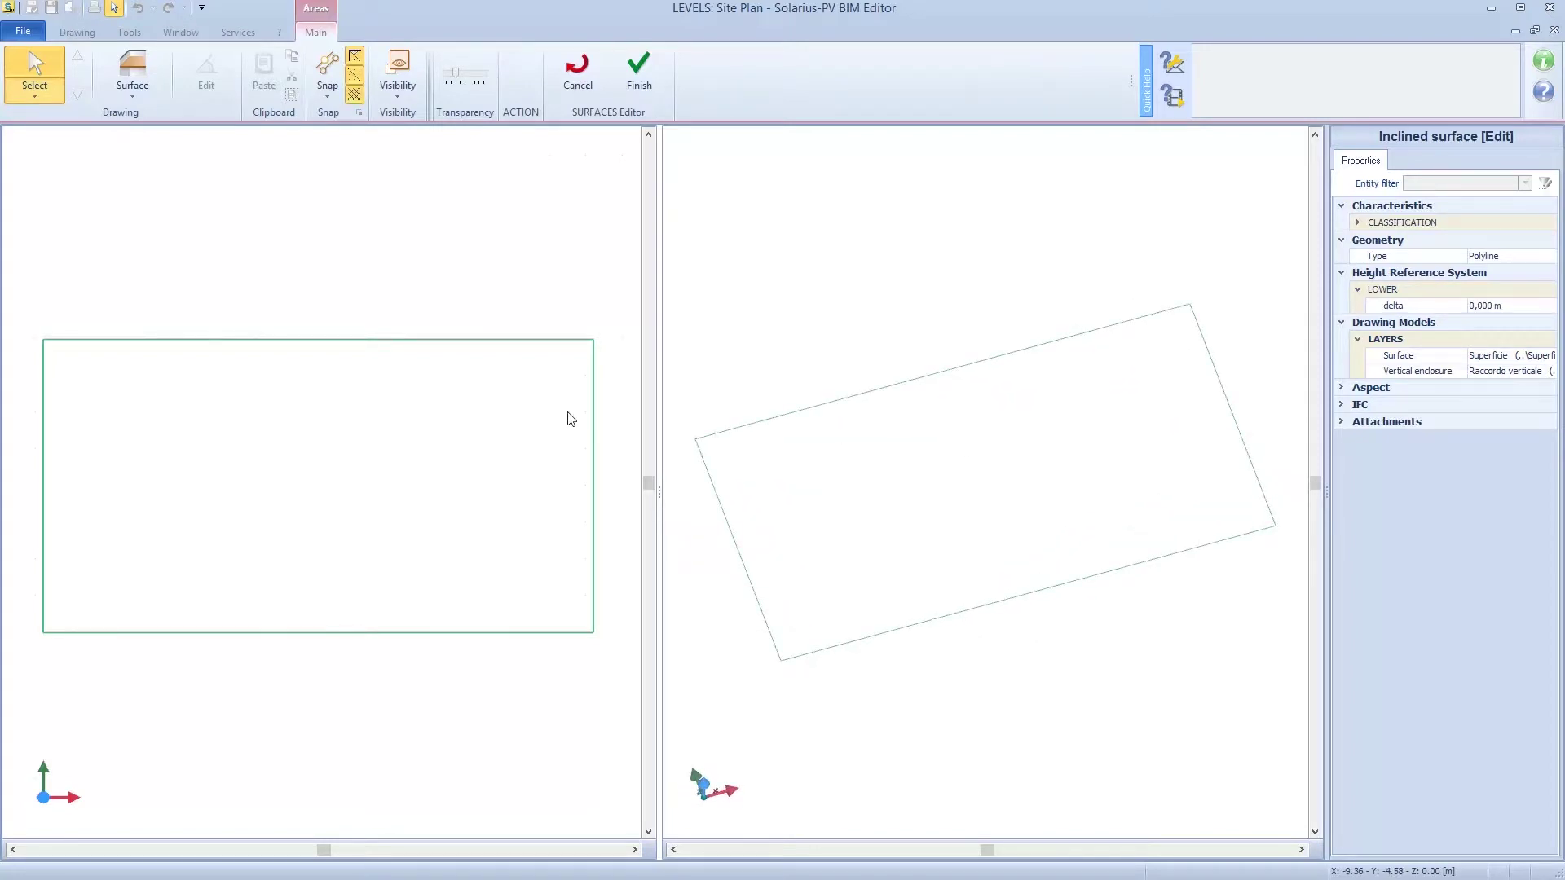
pyautogui.click(129, 92)
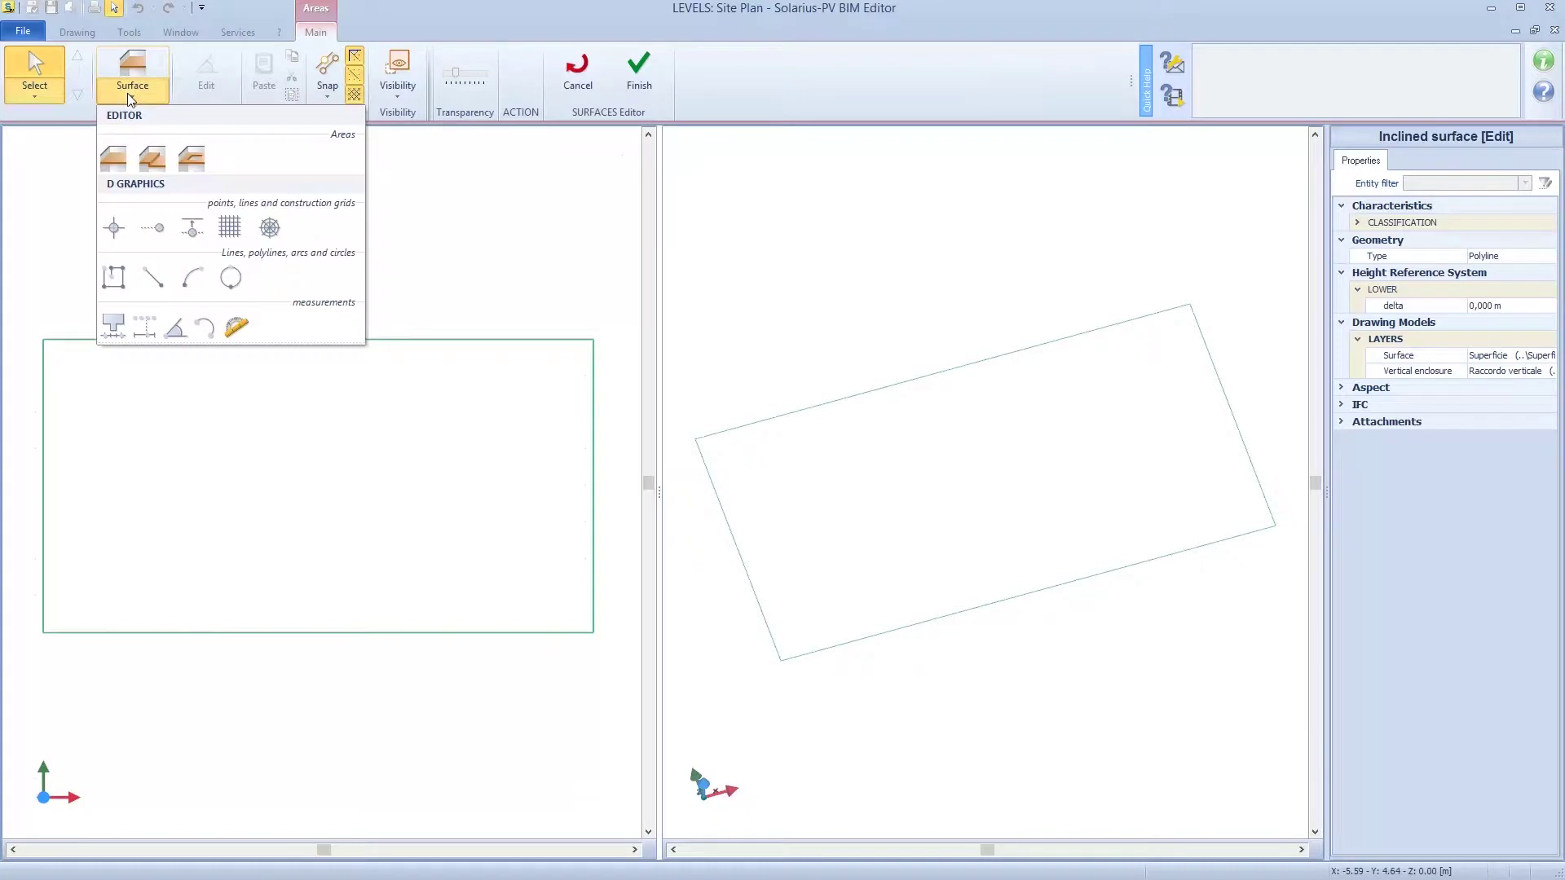
pyautogui.click(118, 159)
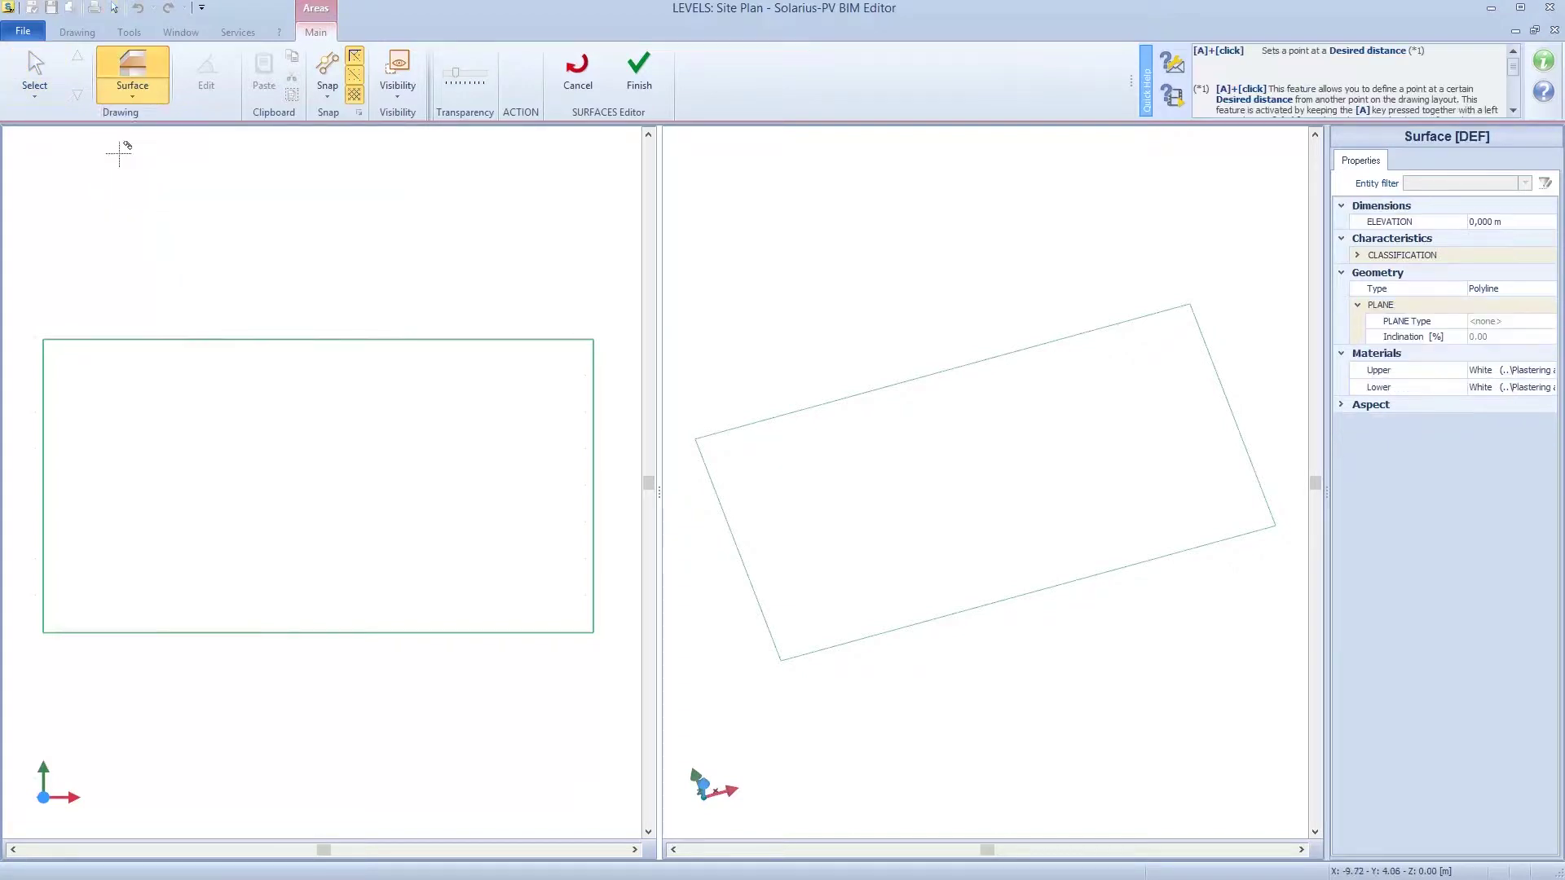
pyautogui.click(44, 631)
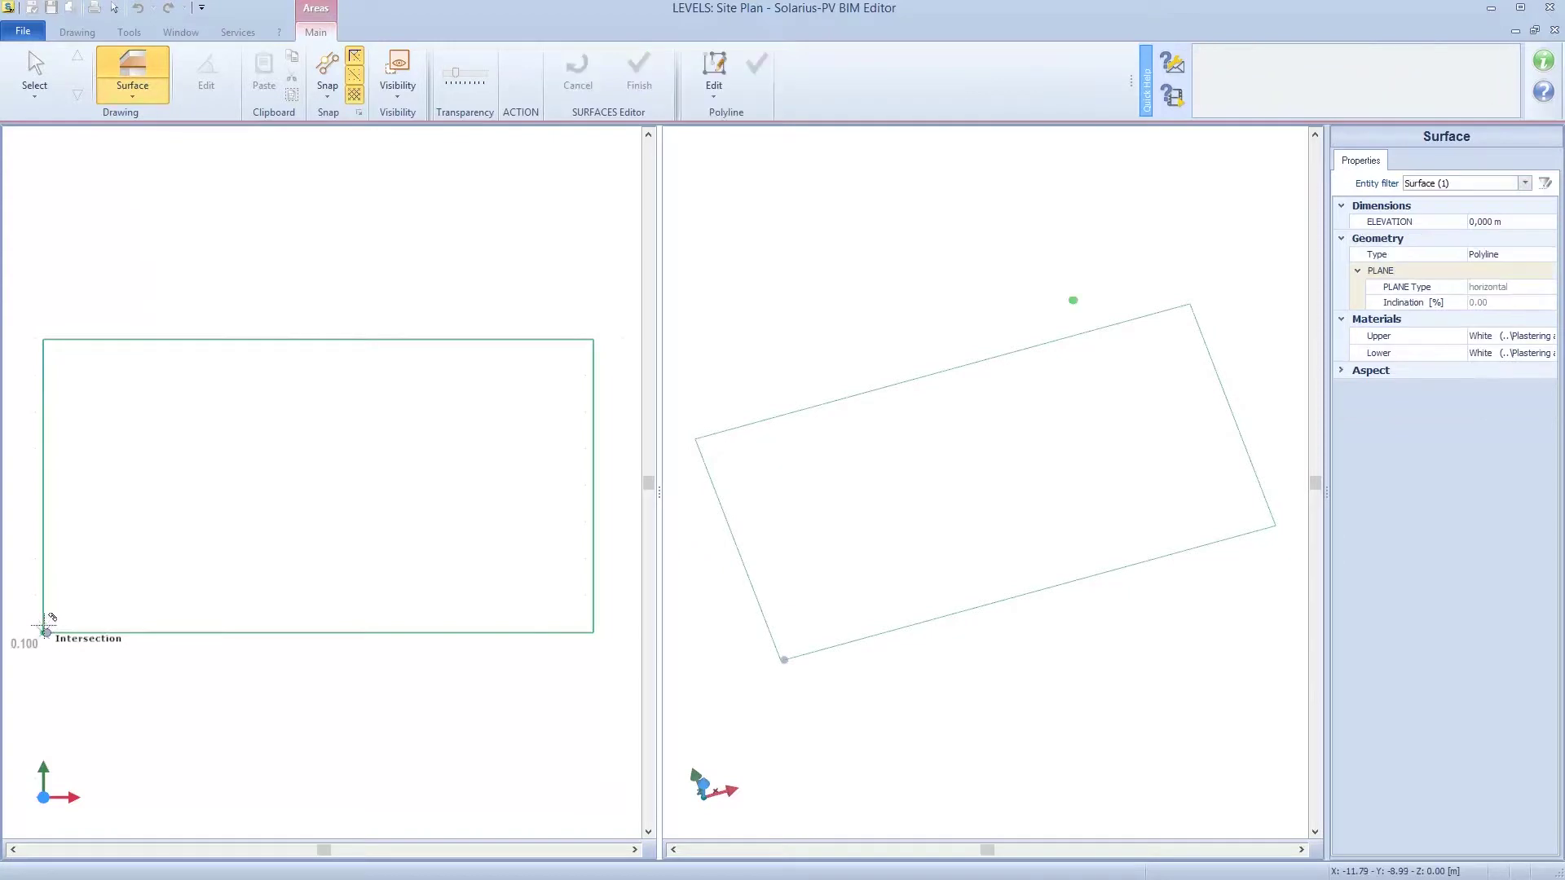
pyautogui.click(45, 339)
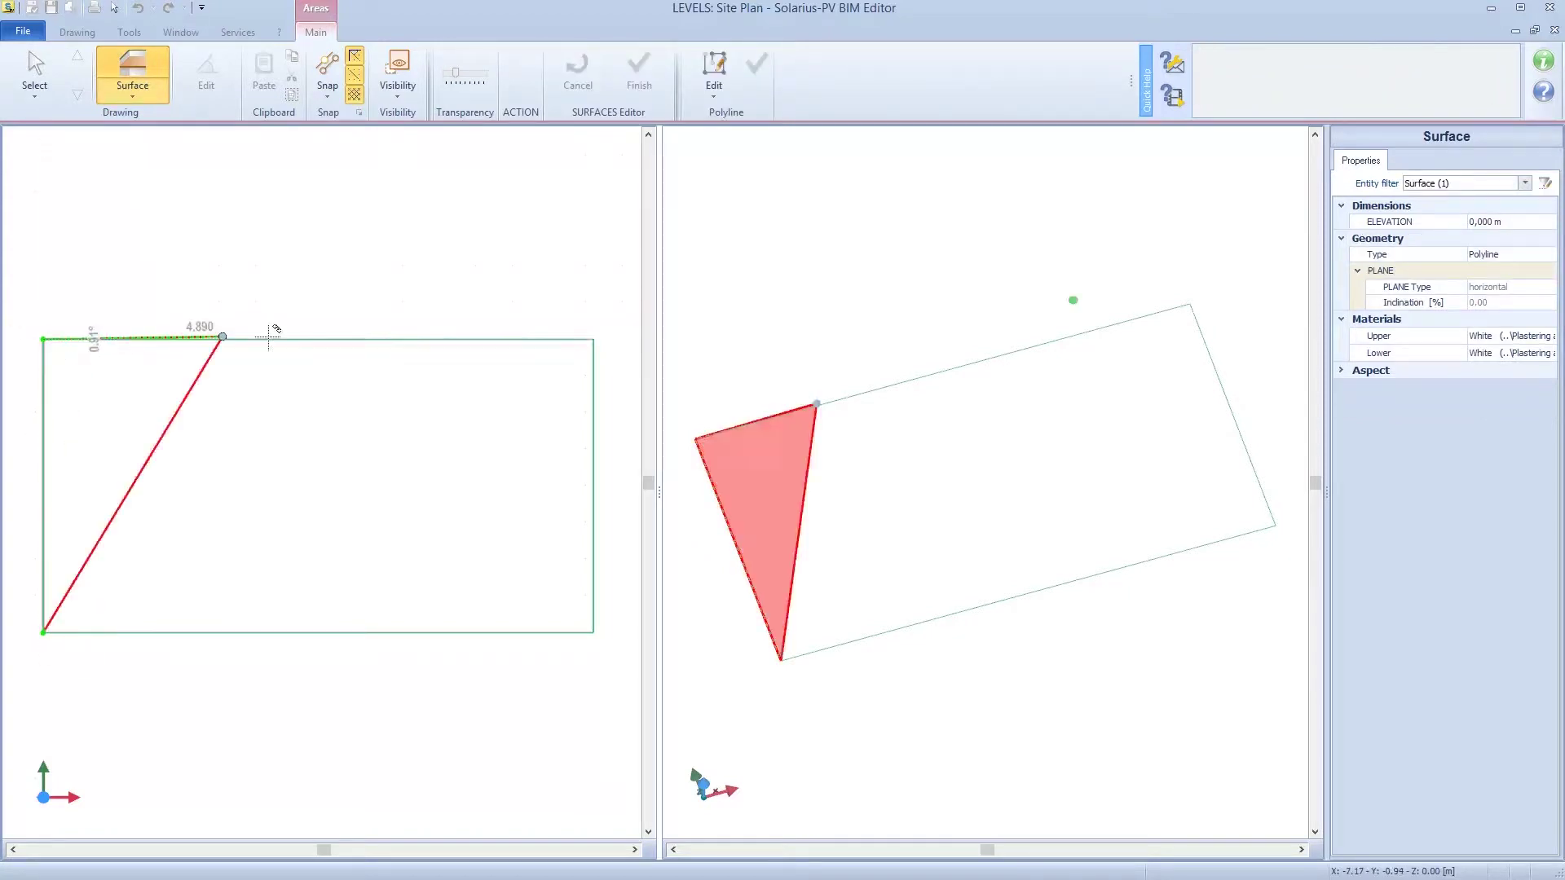
pyautogui.click(594, 338)
pyautogui.click(595, 631)
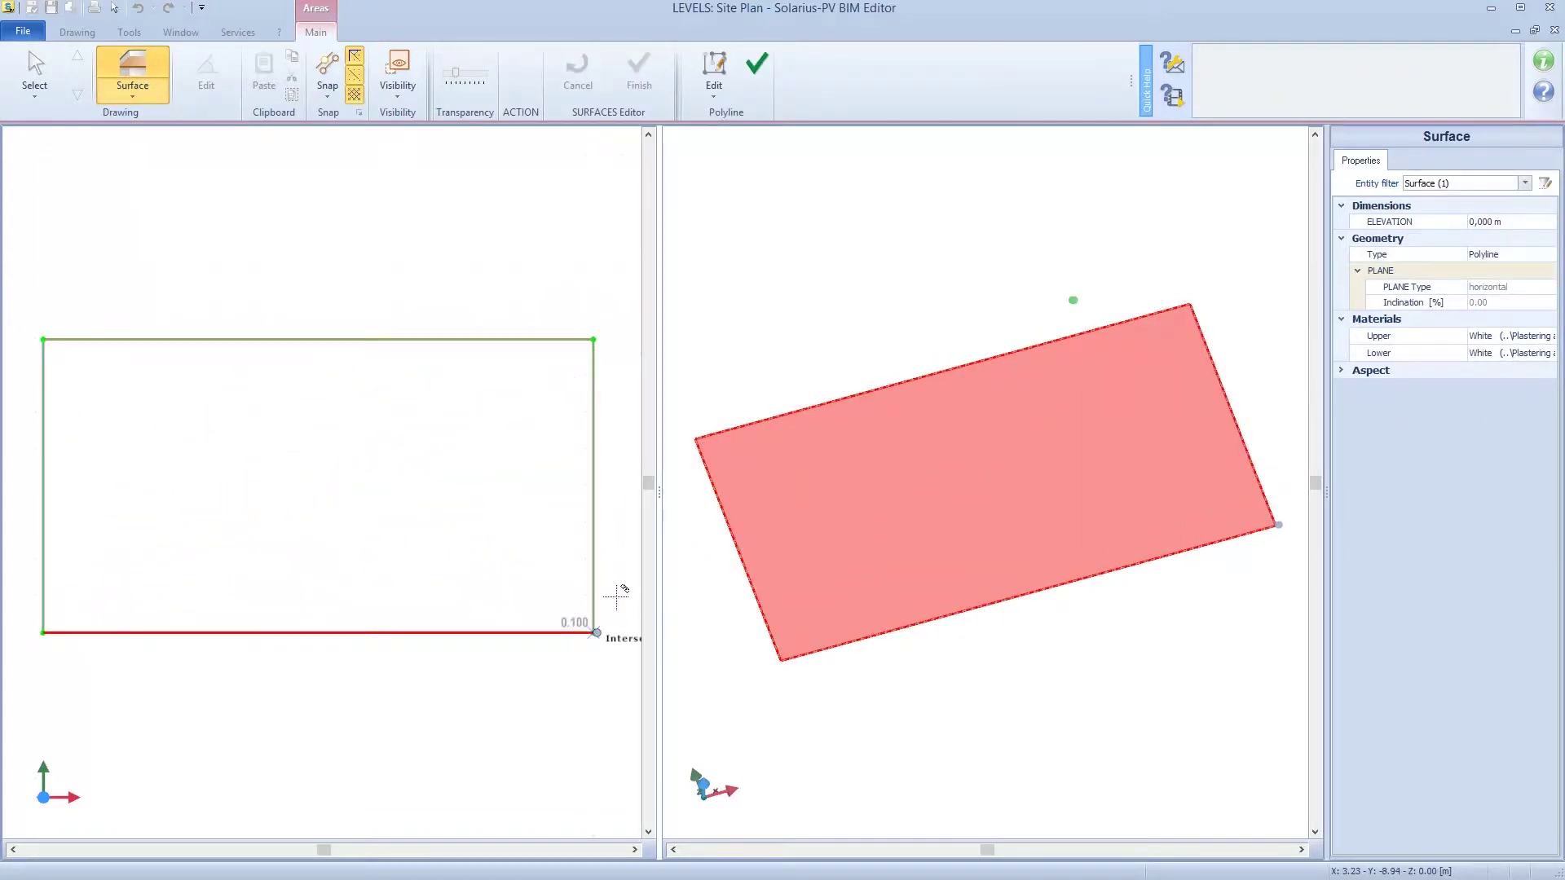
pyautogui.click(756, 73)
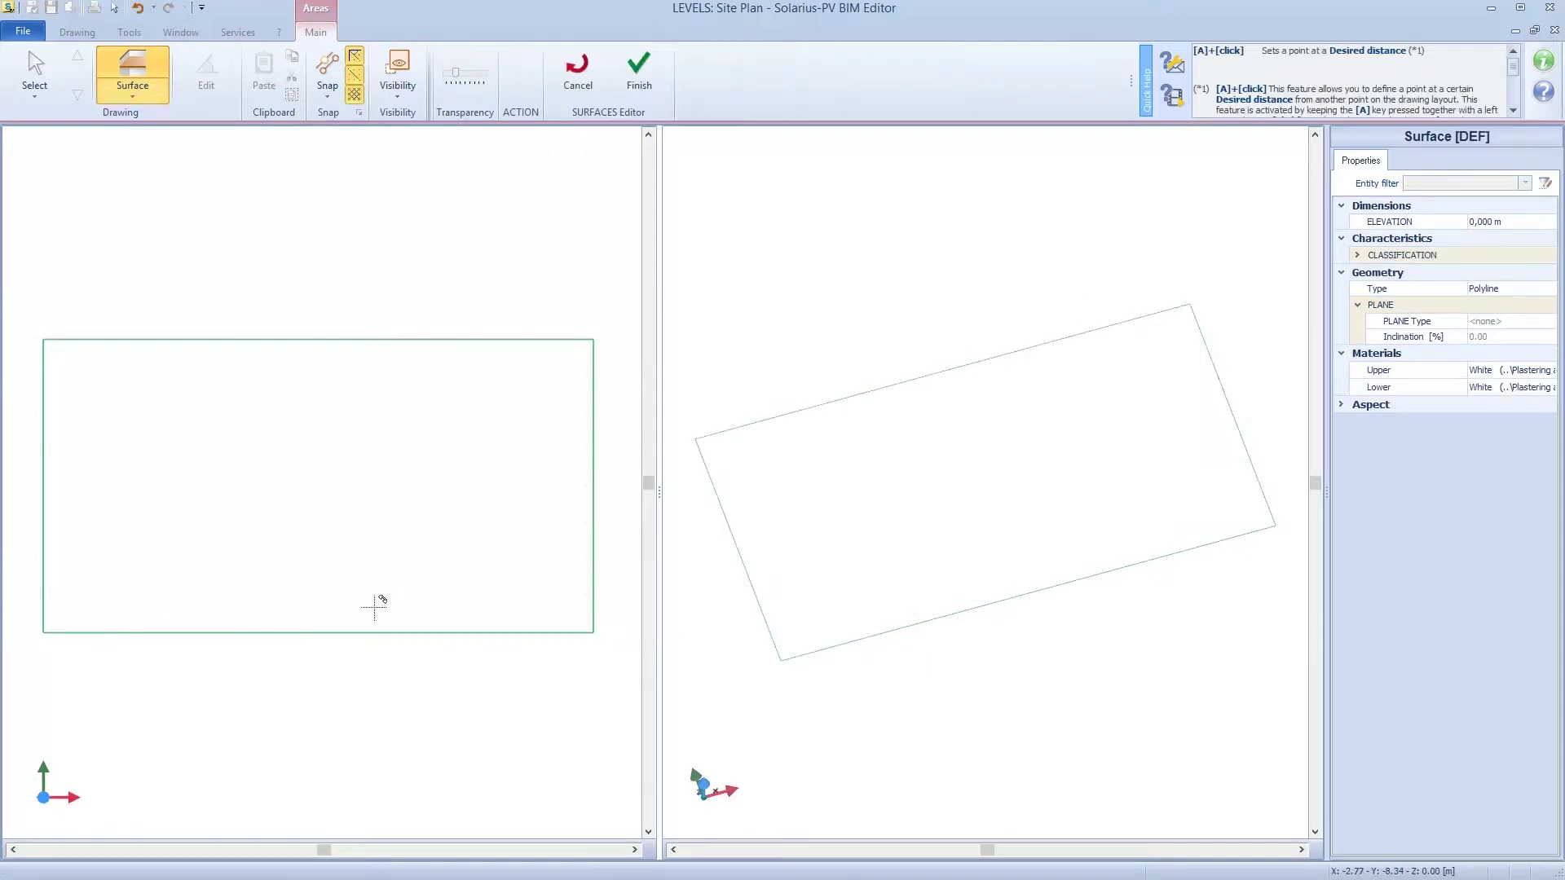
# - Select the rectangular surface and set its plane type to slope line
pyautogui.click(36, 66)
pyautogui.click(821, 450)
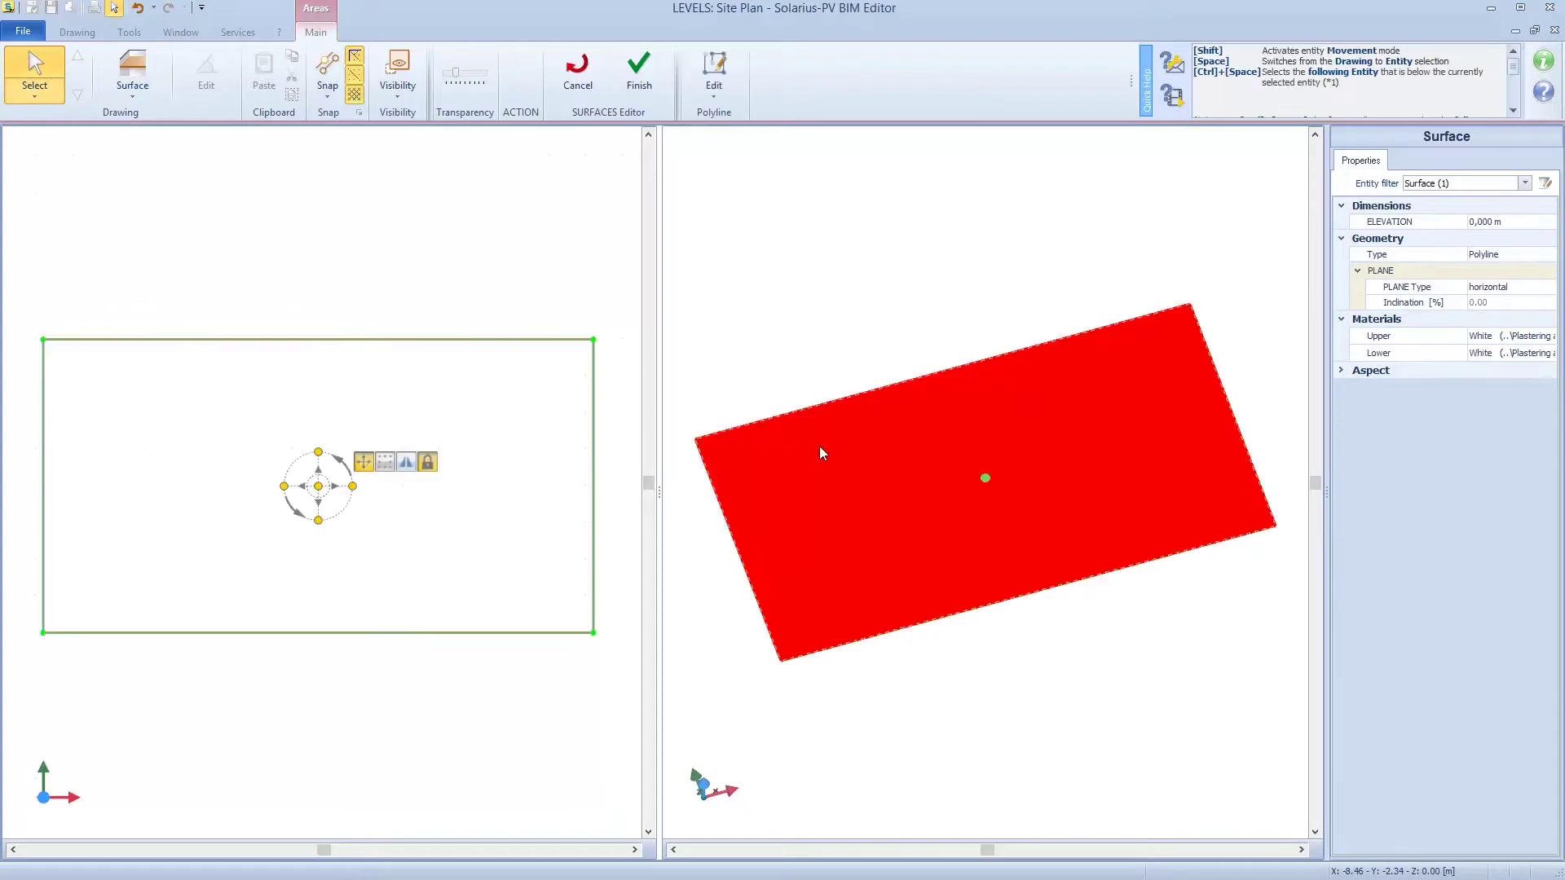
pyautogui.click(1509, 292)
pyautogui.click(1512, 291)
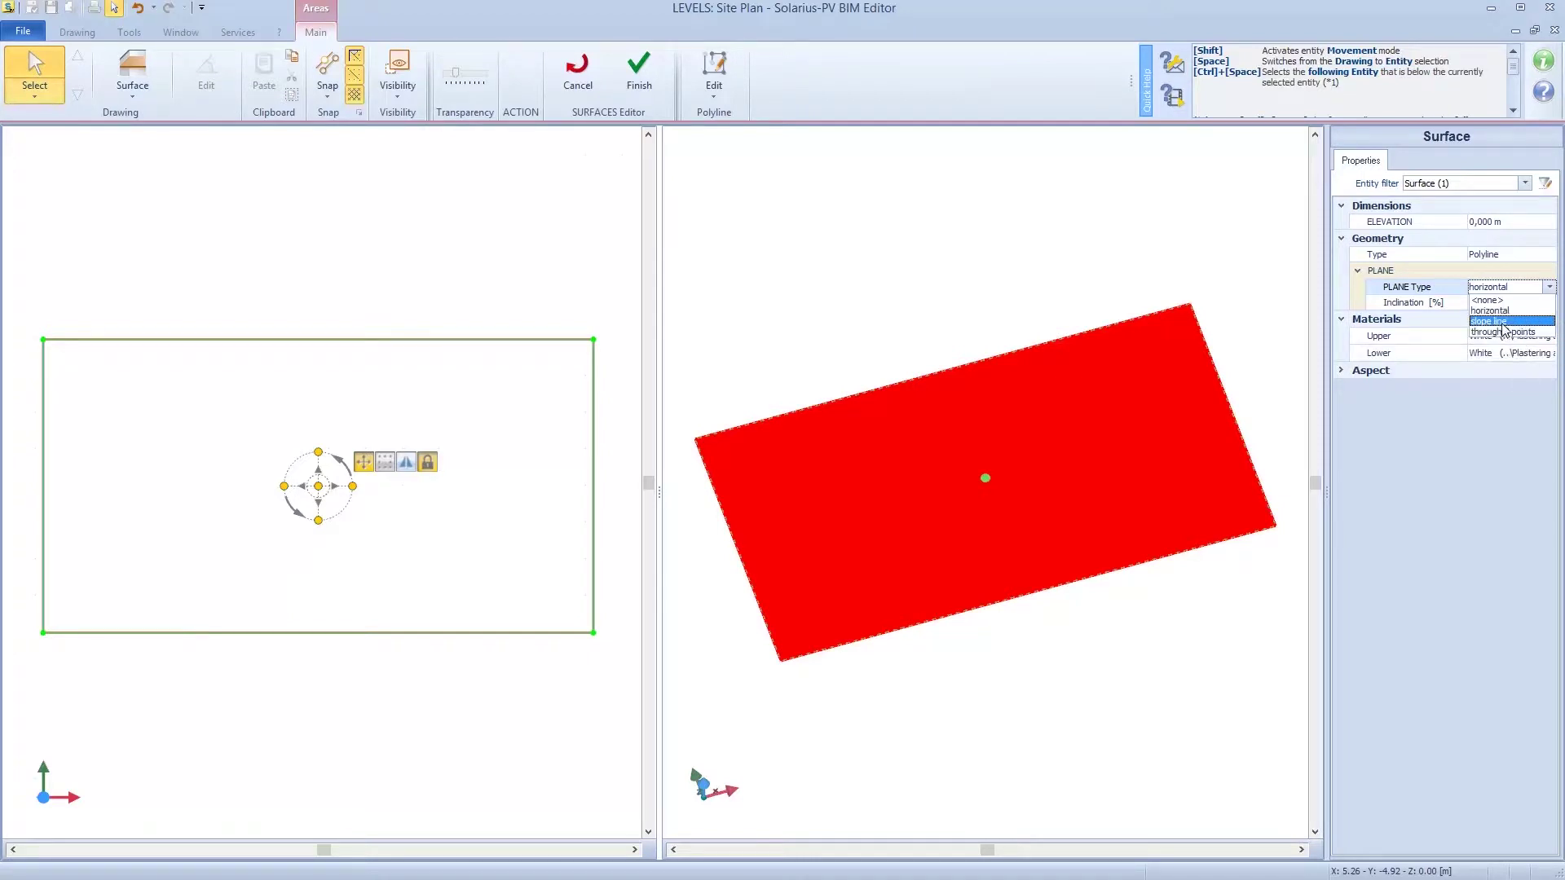
pyautogui.click(1498, 321)
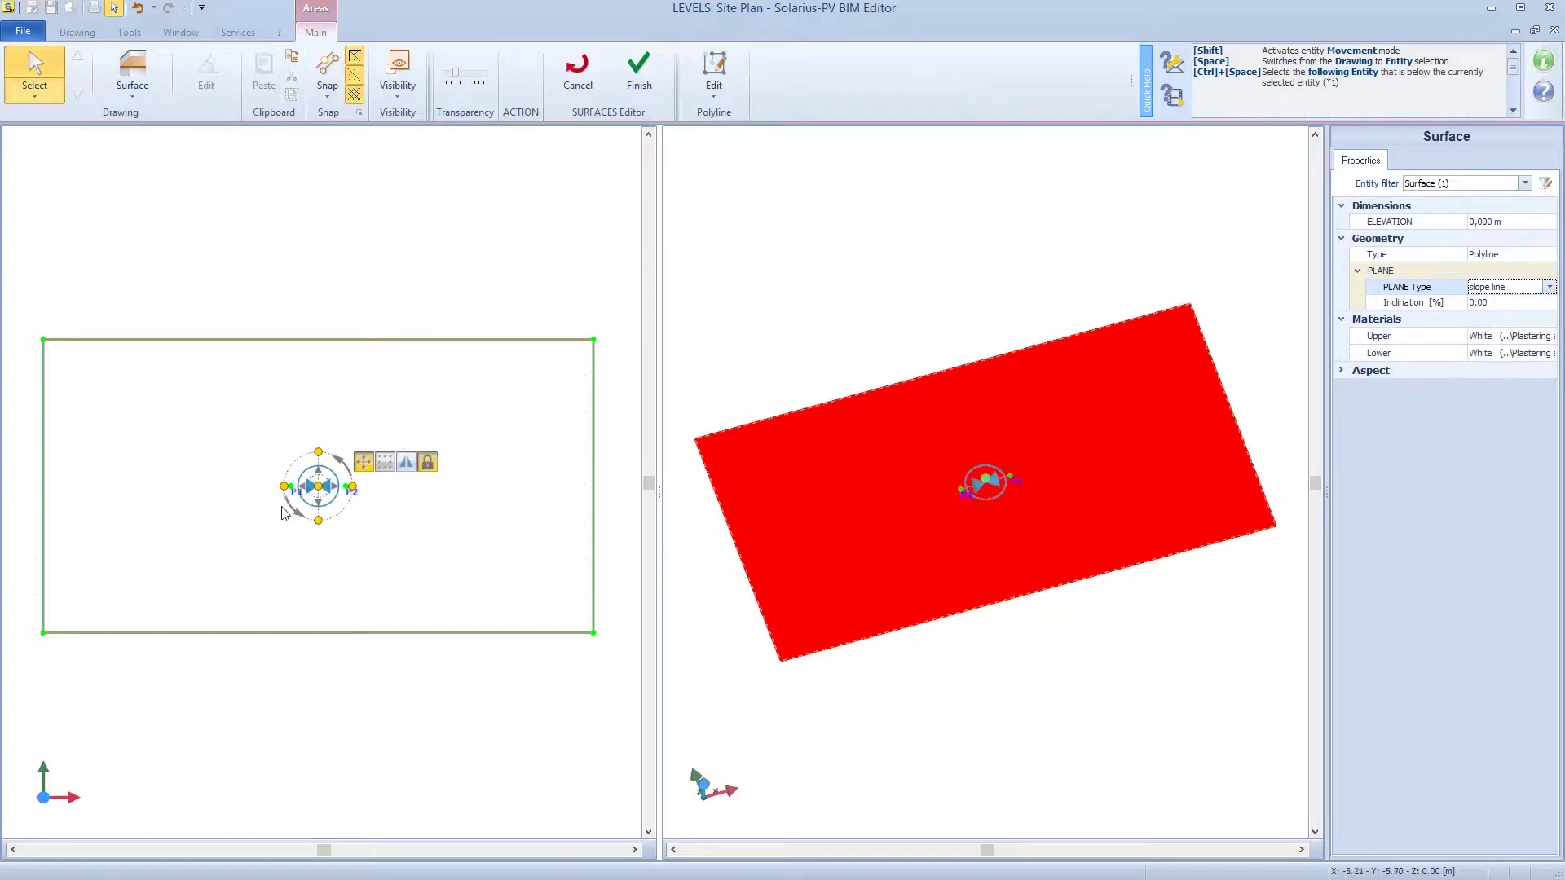
# - Place the slope line along the rectangle's left short side, with P1 at the upper corner and P2 at the lower corner
pyautogui.scroll(4, 281, 495)
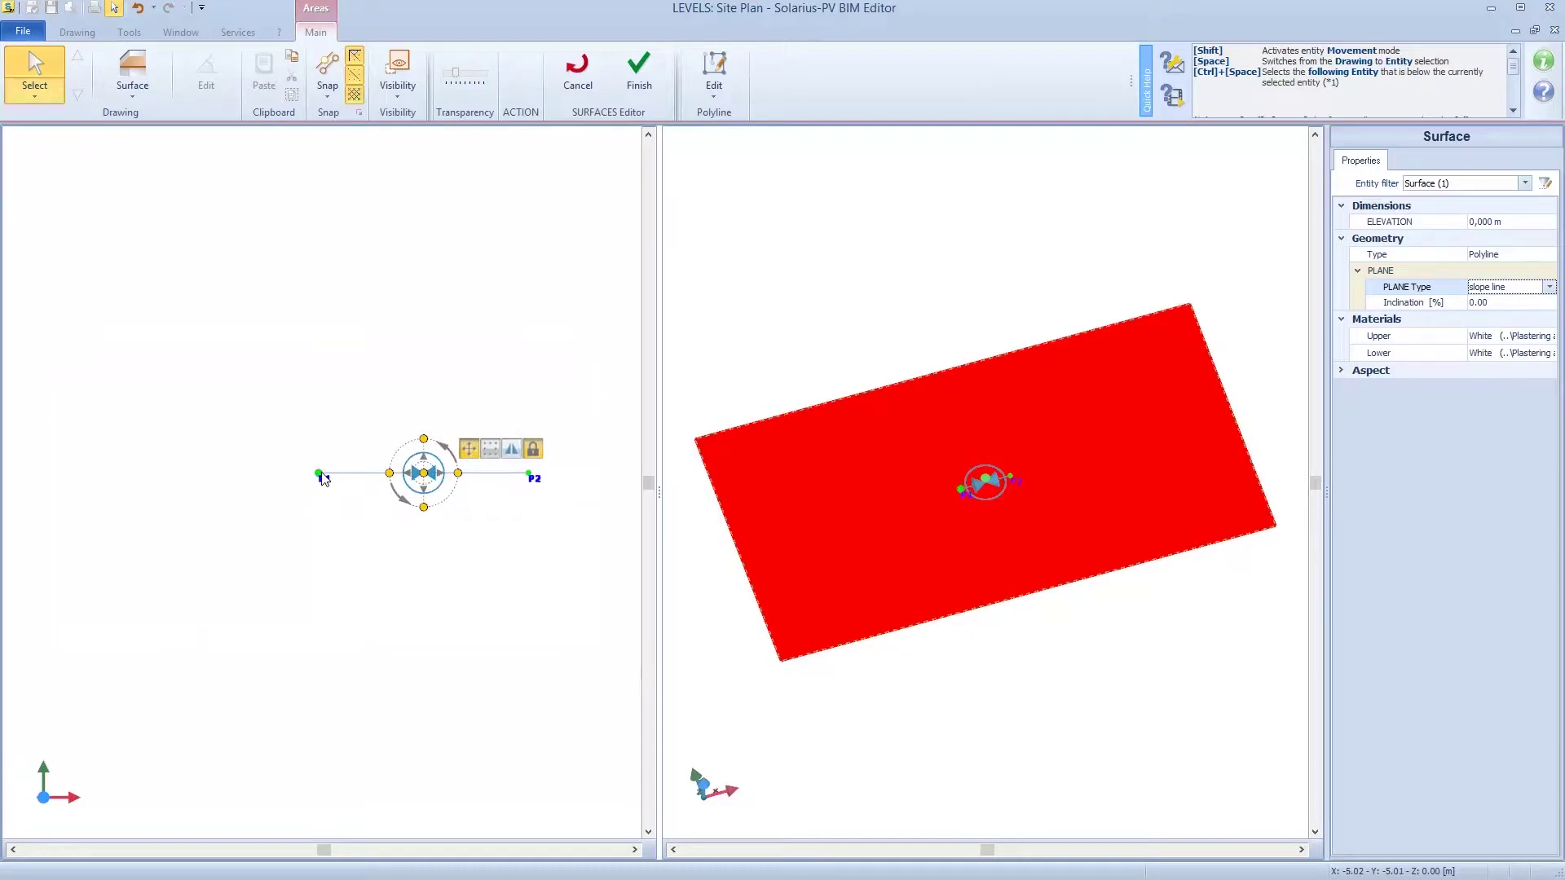
pyautogui.moveTo(321, 473); pyautogui.dragTo(31, 283)
pyautogui.scroll(-4, 353, 463)
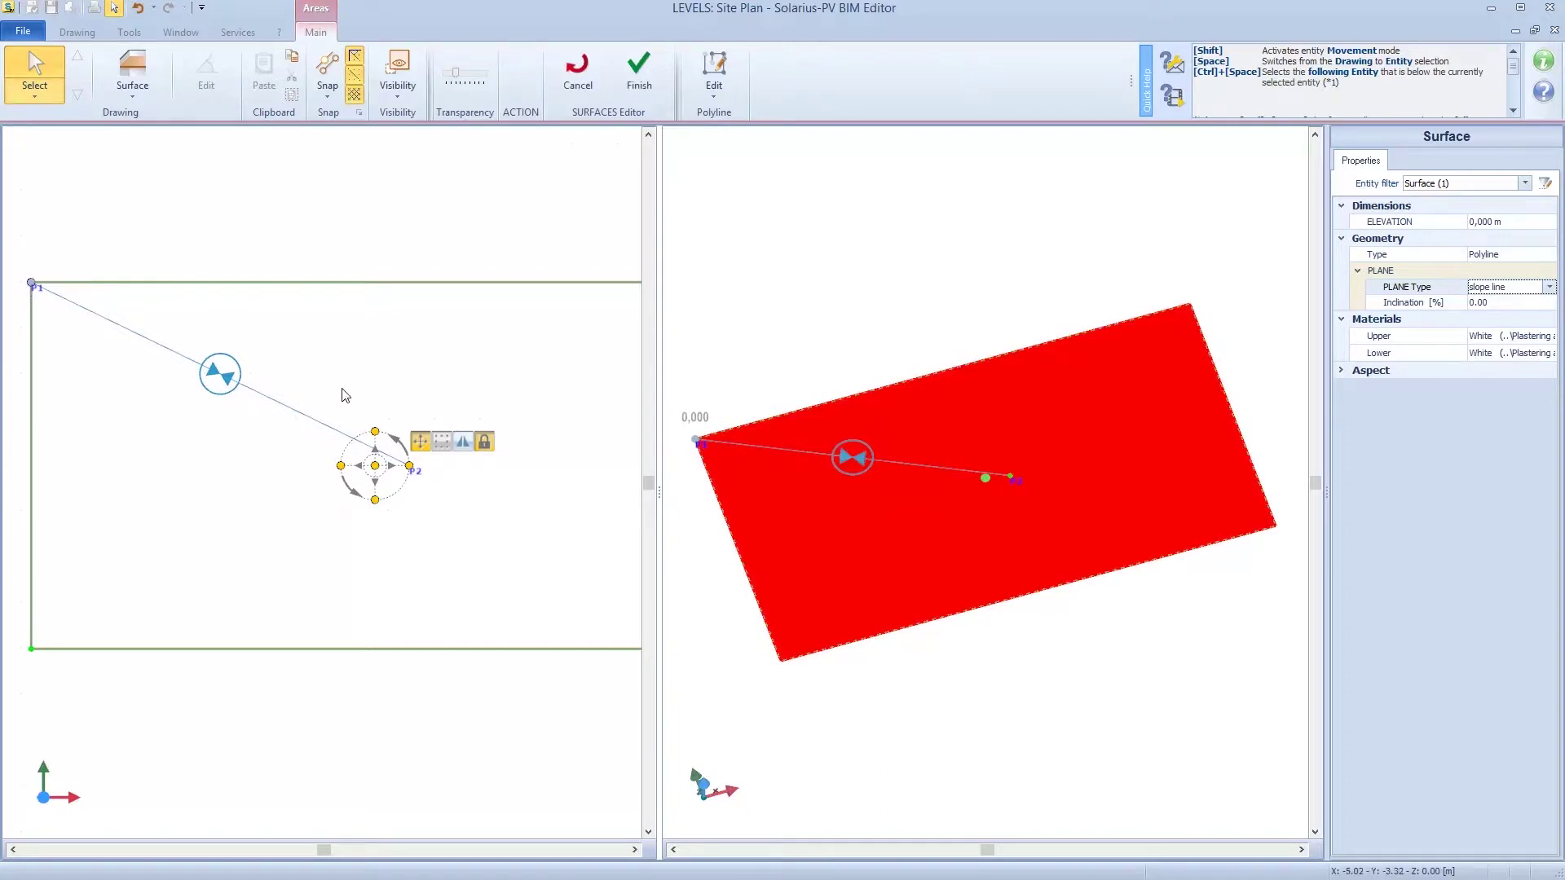
pyautogui.scroll(2, 405, 479)
pyautogui.scroll(1, 410, 486)
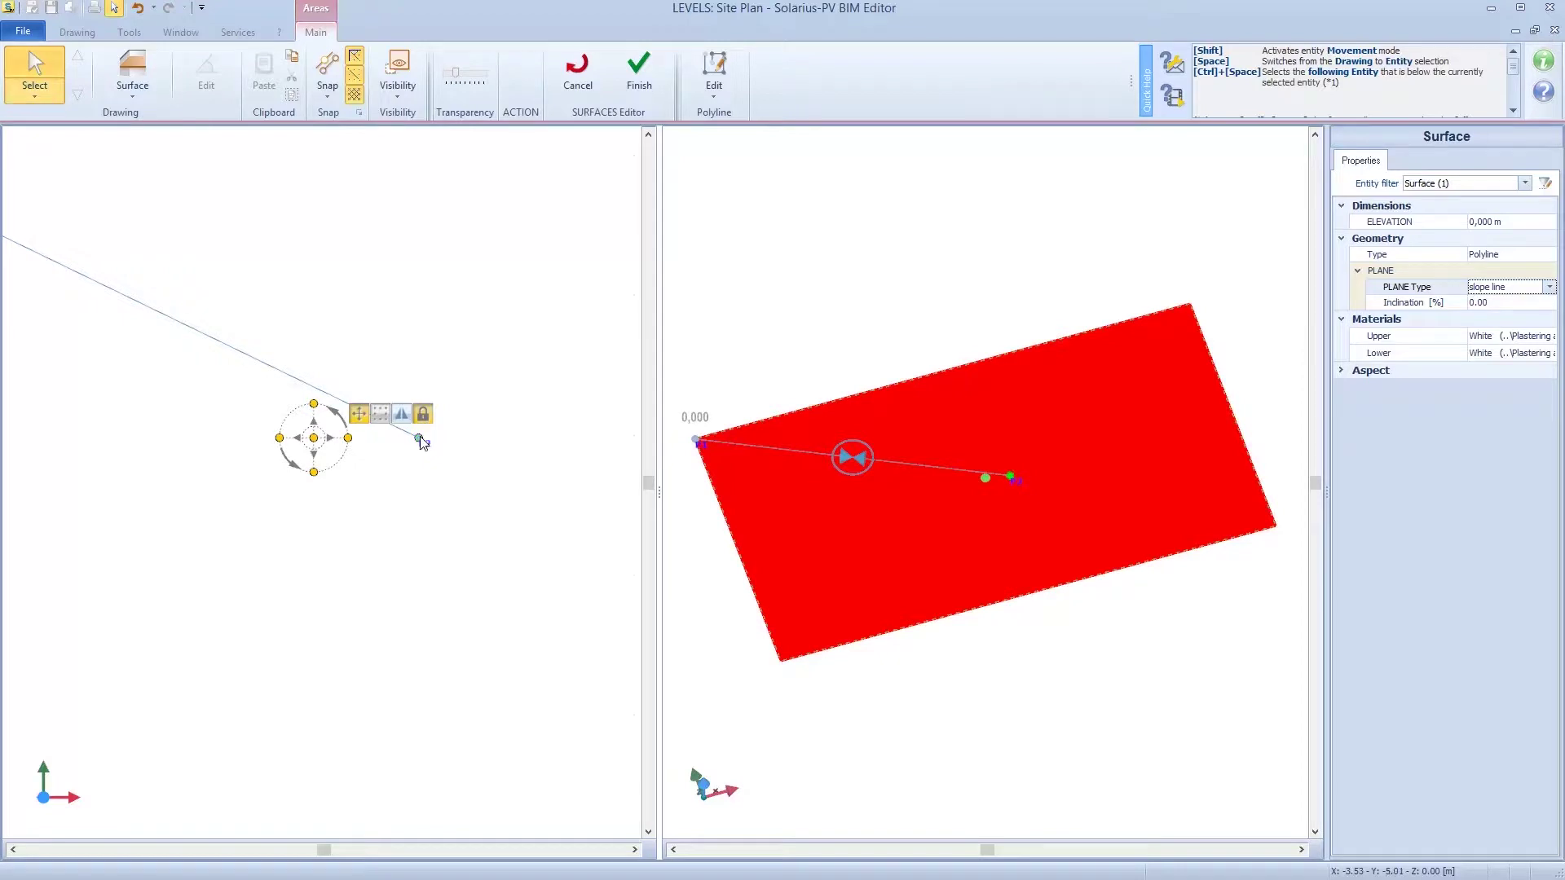
pyautogui.click(423, 442)
pyautogui.scroll(-3, 427, 455)
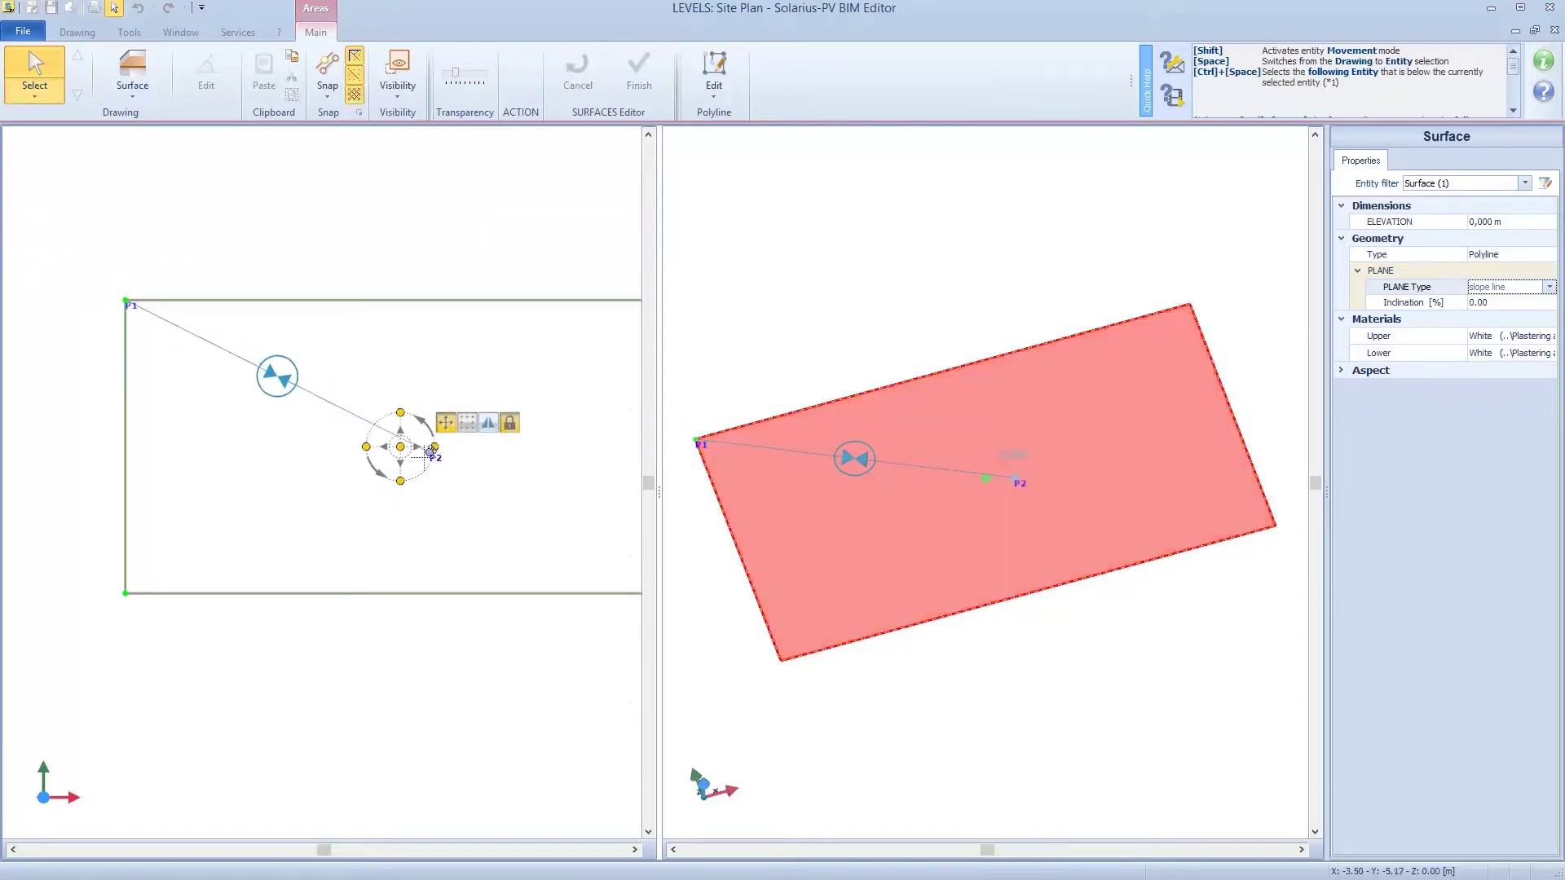
pyautogui.moveTo(427, 454); pyautogui.dragTo(134, 585)
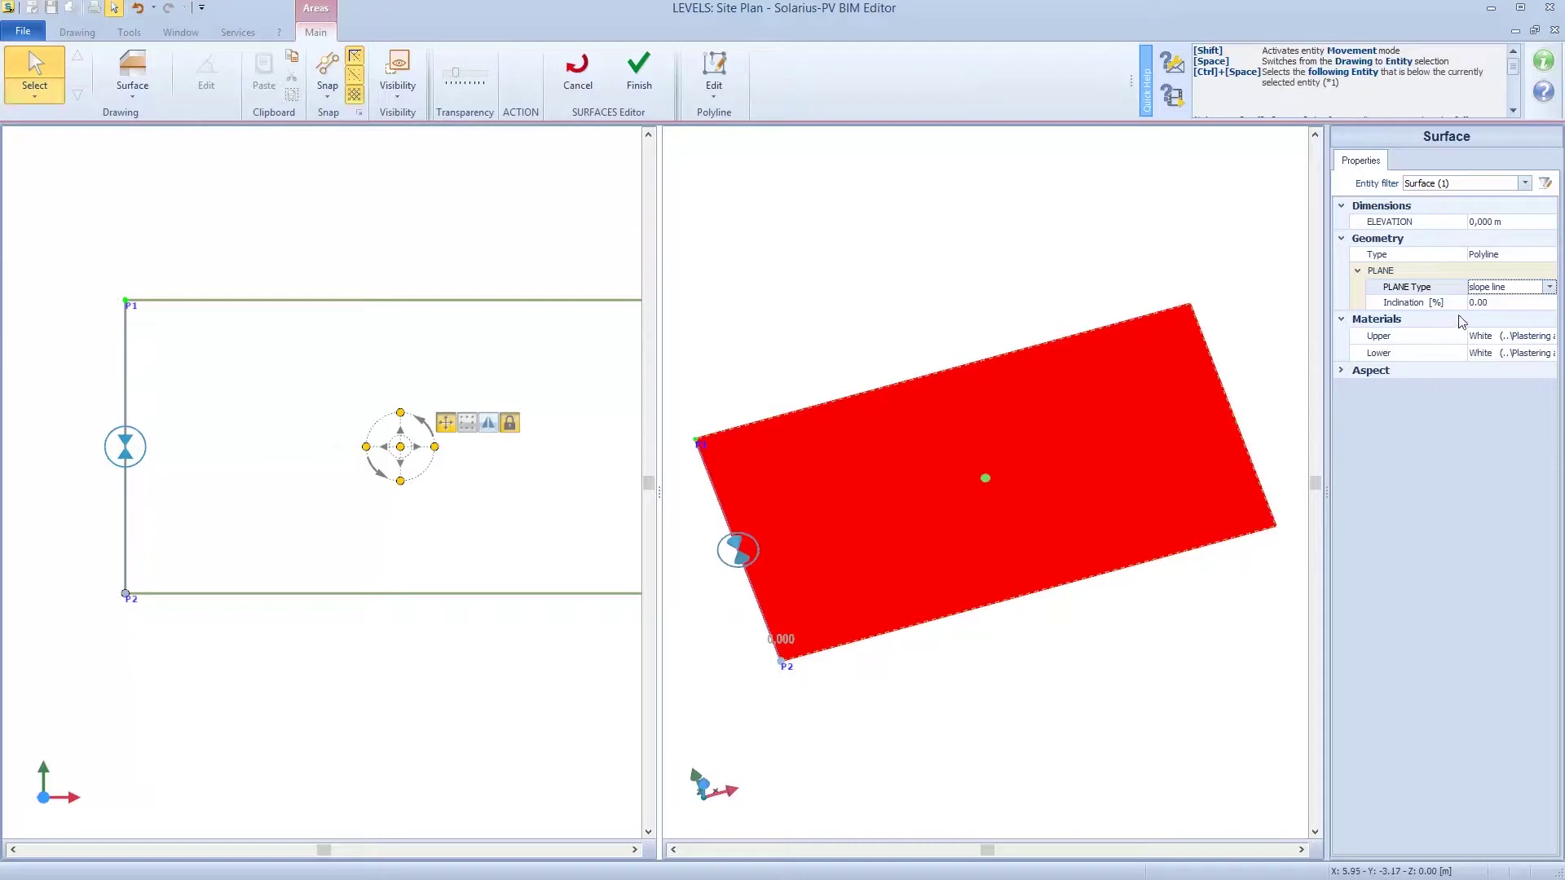
# - Set the surface's inclination to 30% and inspect the slope from several directions in 3D
pyautogui.click(1489, 302)
pyautogui.click(1498, 302)
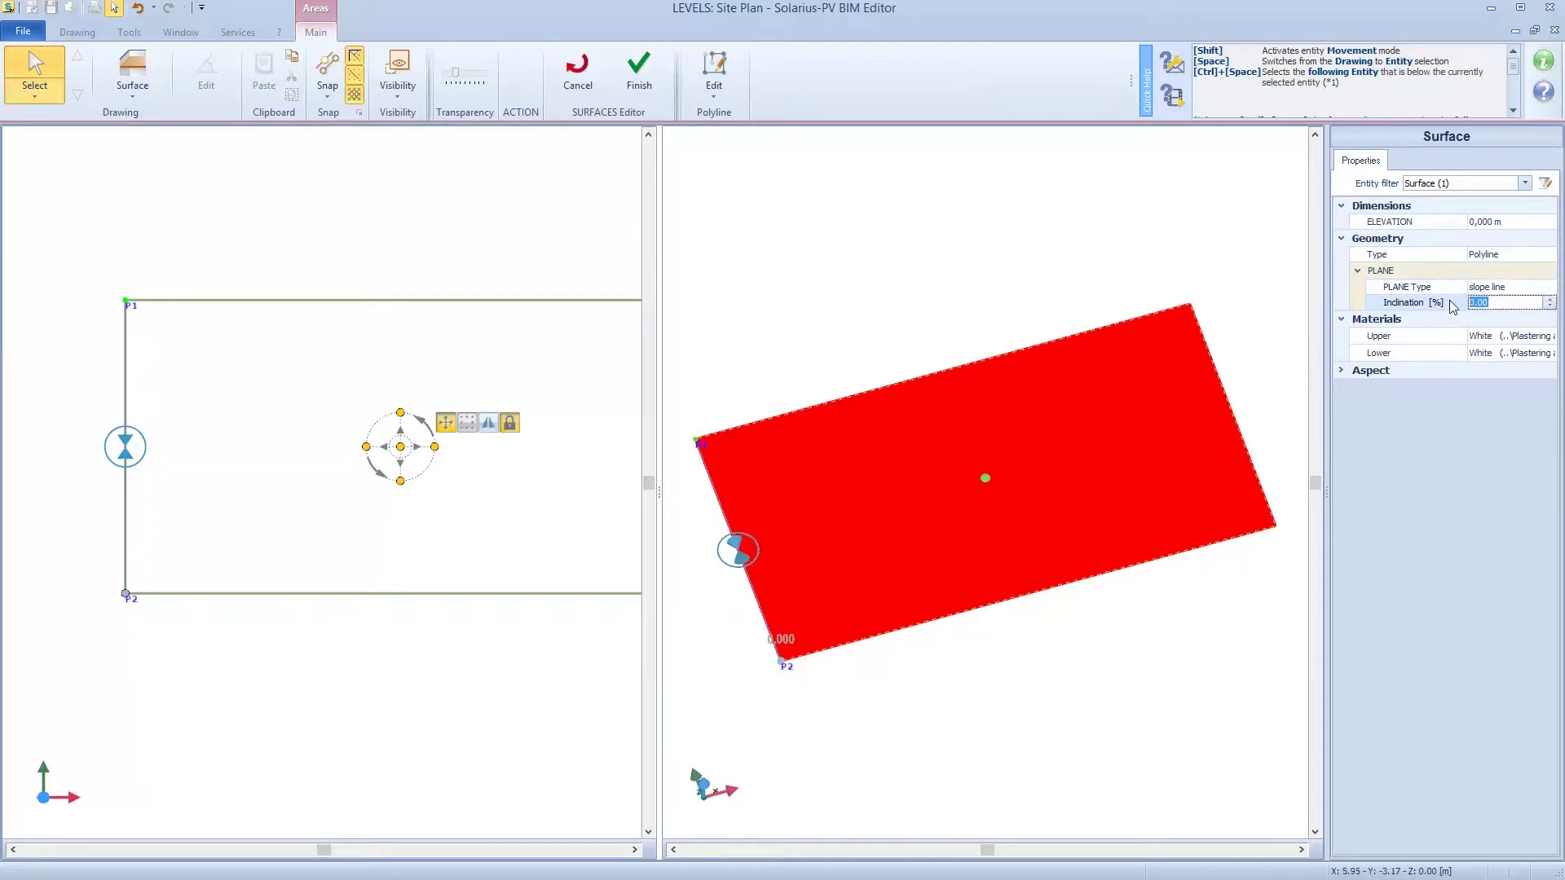
pyautogui.write('30')
pyautogui.press('Return')
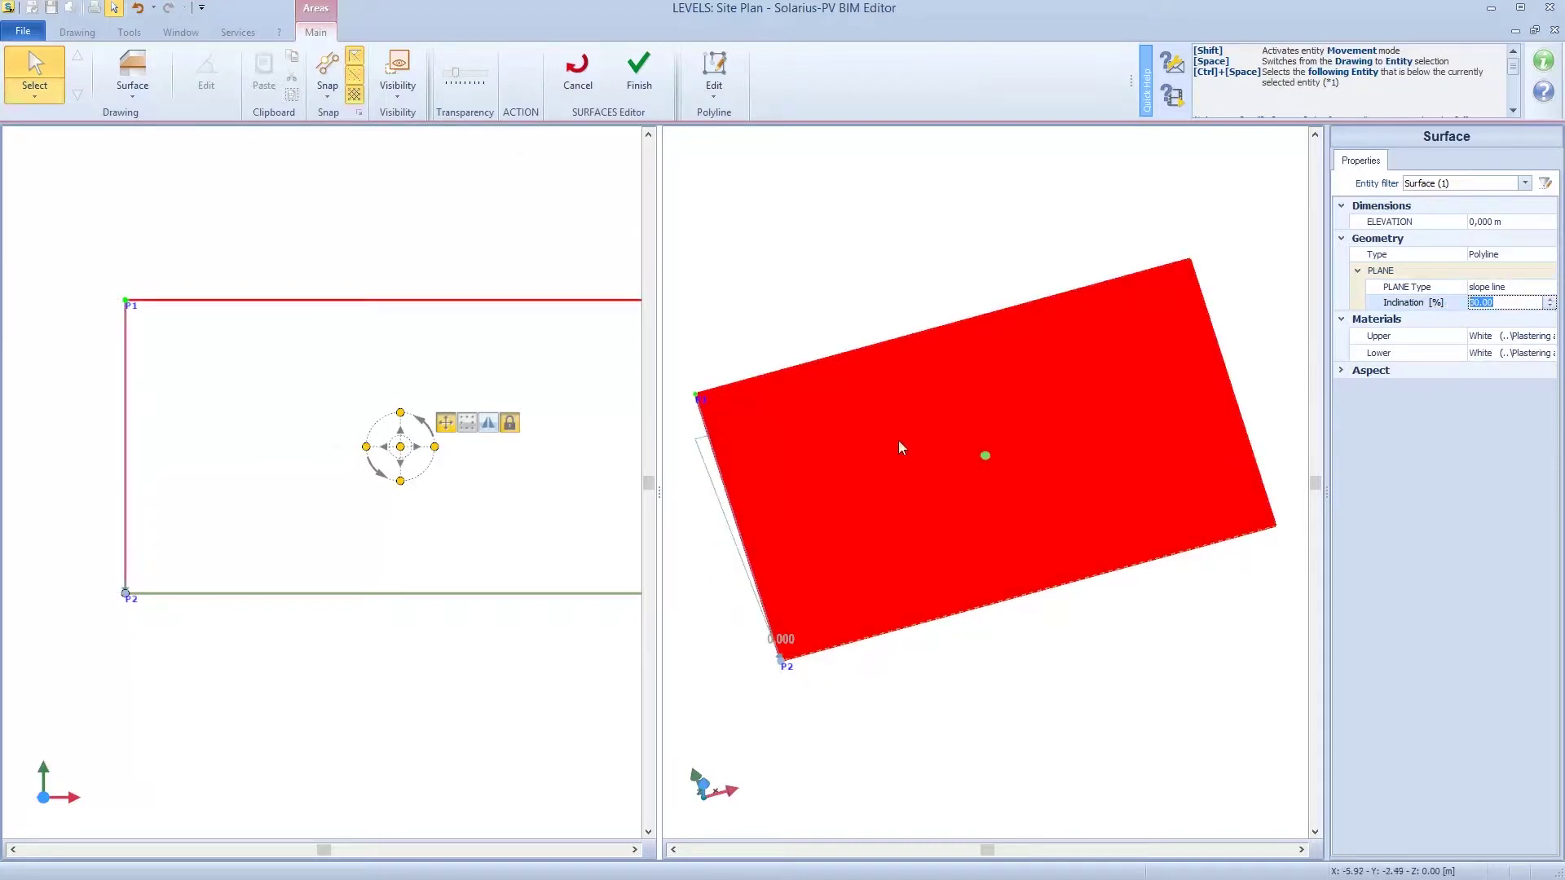
pyautogui.moveTo(901, 447); pyautogui.dragTo(956, 469, button='middle')
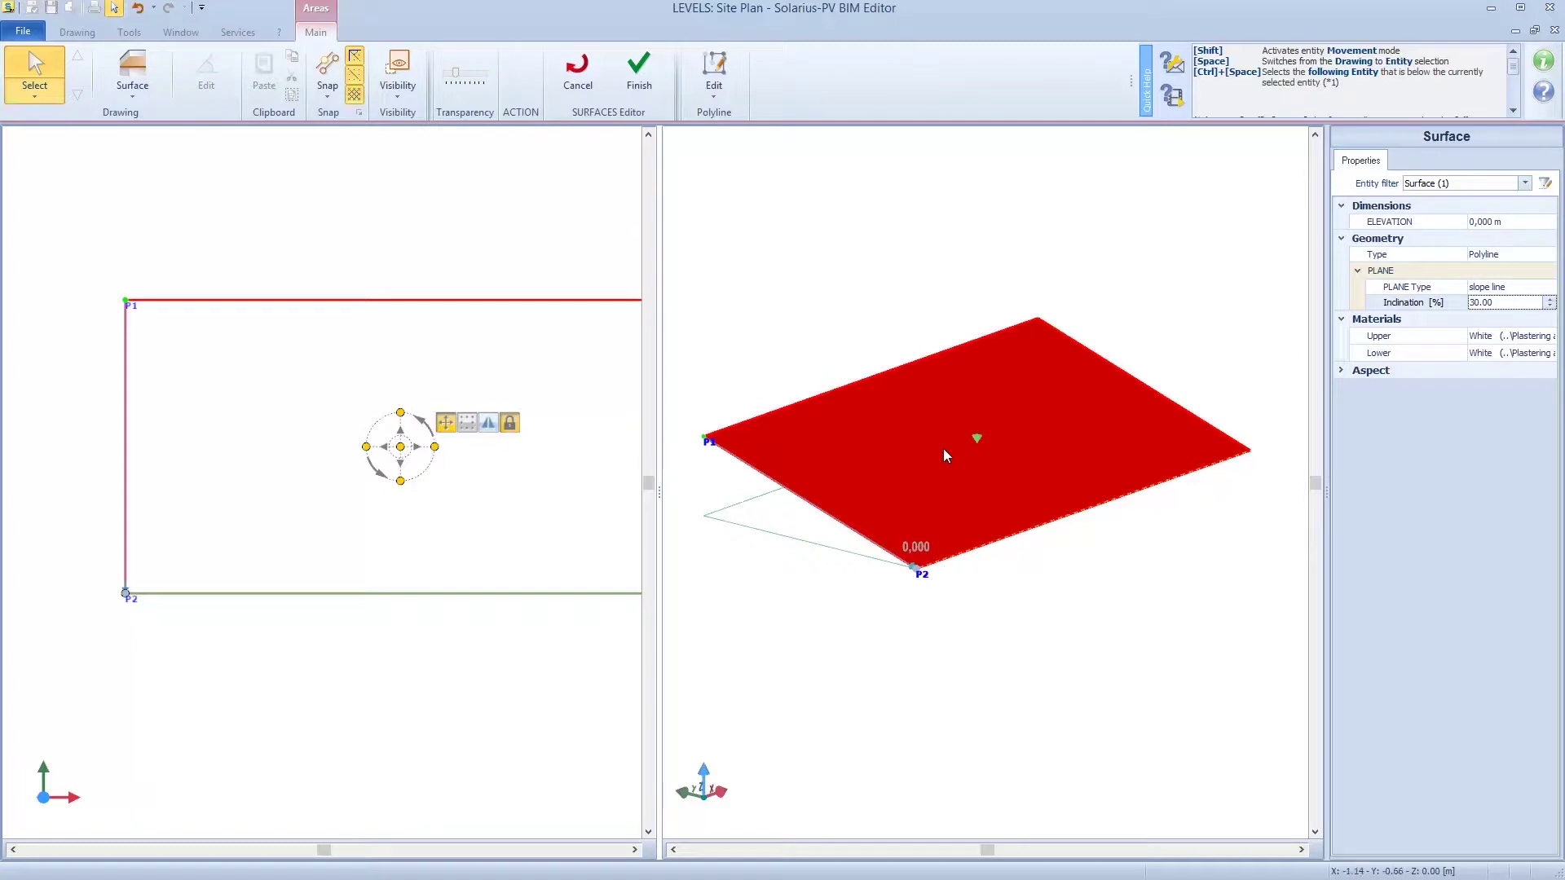
pyautogui.moveTo(1034, 563)
pyautogui.mouseDown(button='middle')
pyautogui.moveTo(926, 555)
pyautogui.moveTo(929, 507)
pyautogui.moveTo(932, 525)
pyautogui.mouseUp(button='middle')
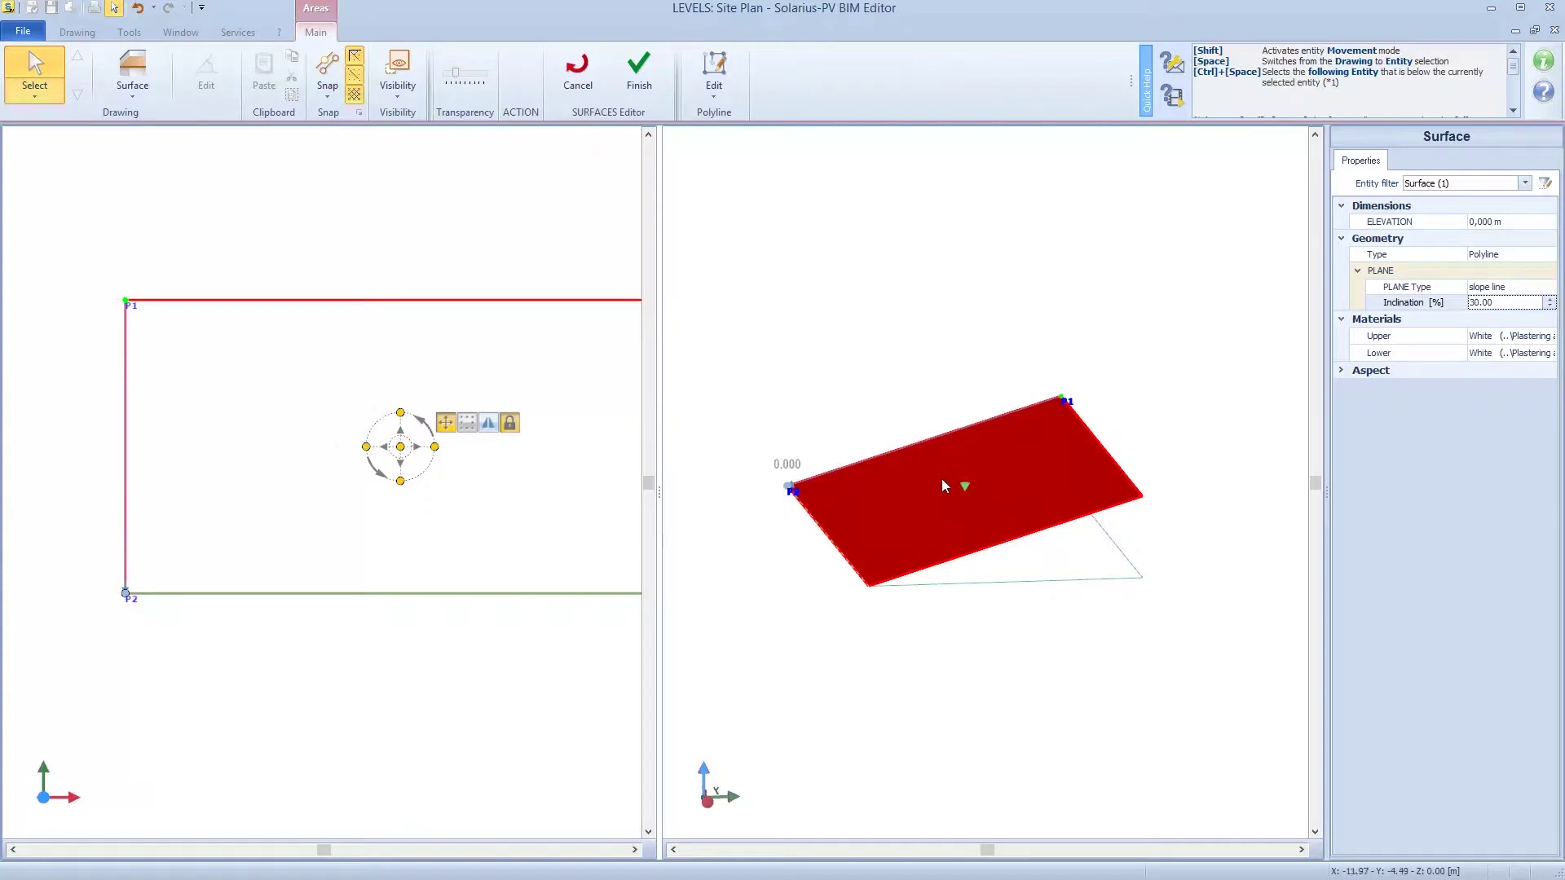
# - Draw a vertical enclosure along the rectangle's left, upper and right sides, from the lower-left to the lower-right corner
pyautogui.click(143, 93)
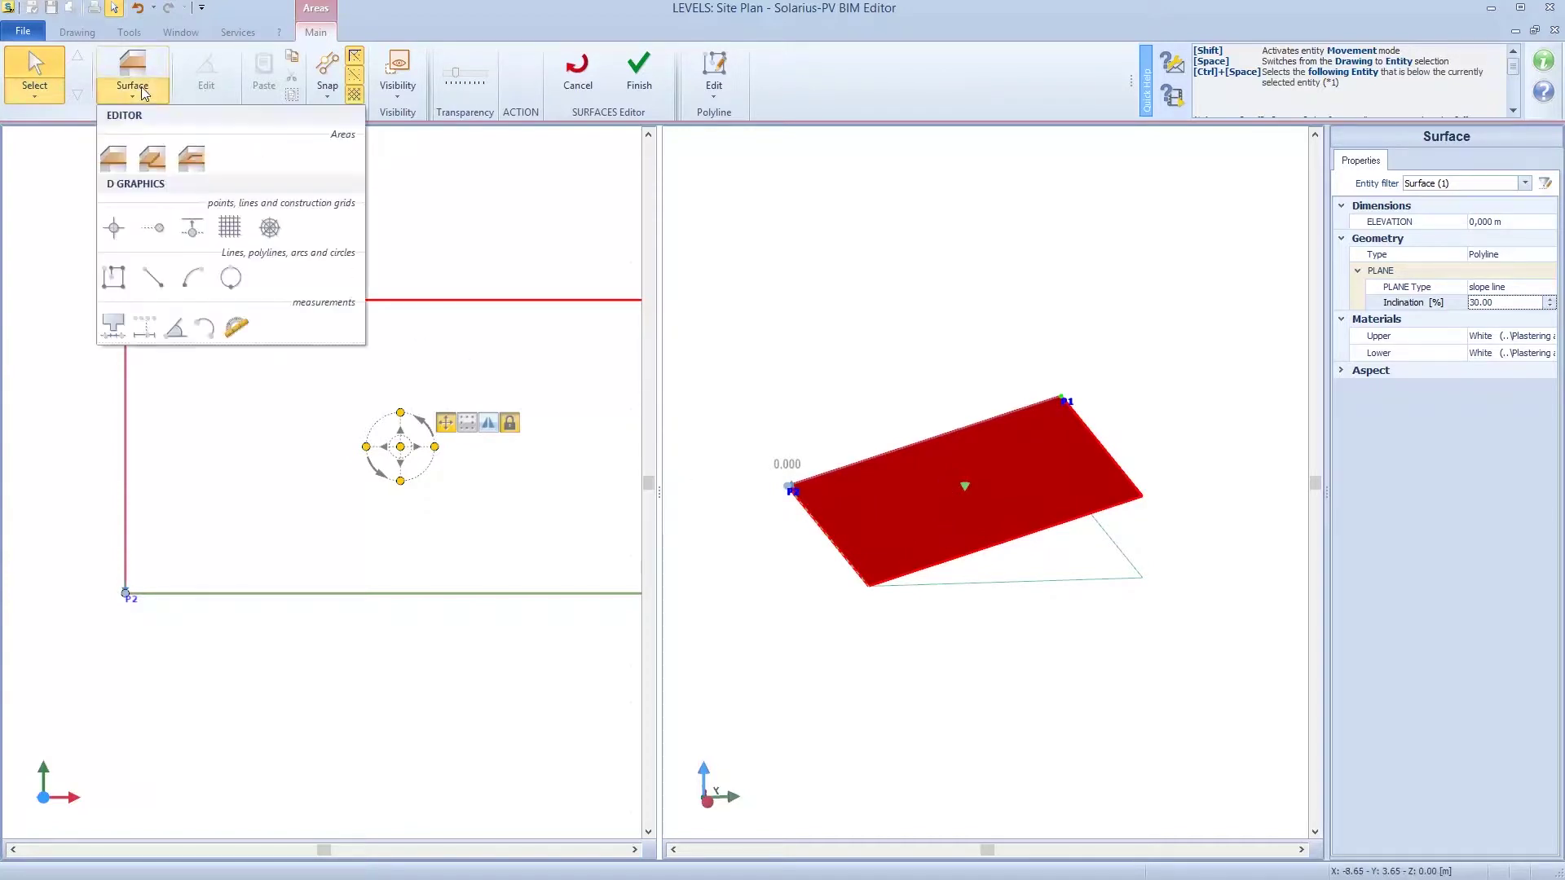
pyautogui.click(157, 157)
pyautogui.scroll(-2, 237, 405)
pyautogui.moveTo(237, 405); pyautogui.dragTo(164, 448, button='middle')
pyautogui.keyDown('shift'); pyautogui.moveTo(796, 472); pyautogui.dragTo(803, 489, button='middle'); pyautogui.keyUp('shift')
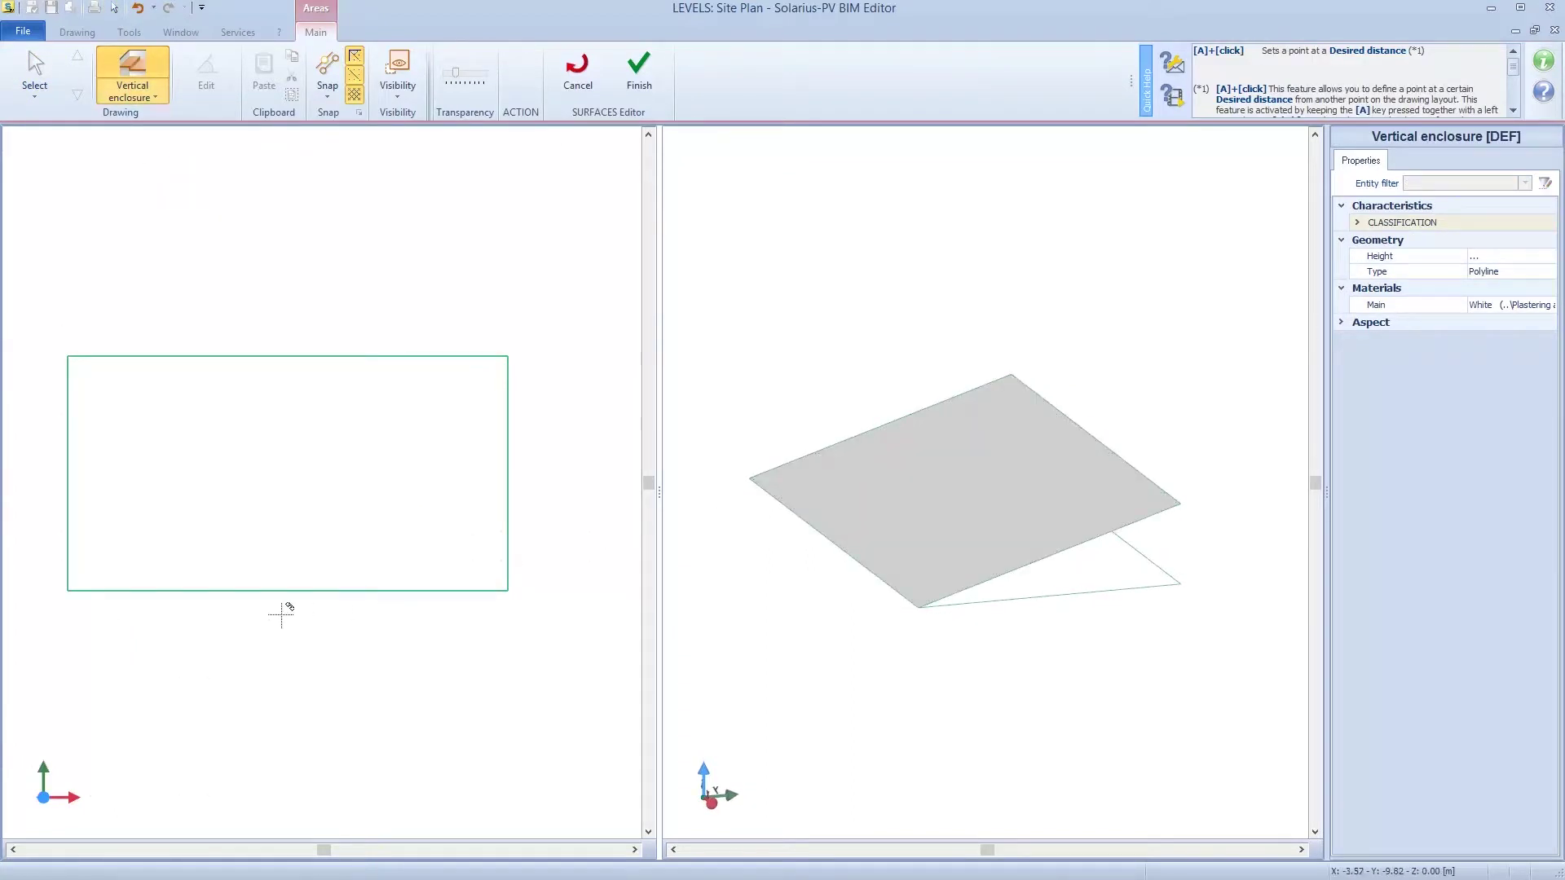
pyautogui.click(69, 590)
pyautogui.click(68, 356)
pyautogui.click(507, 356)
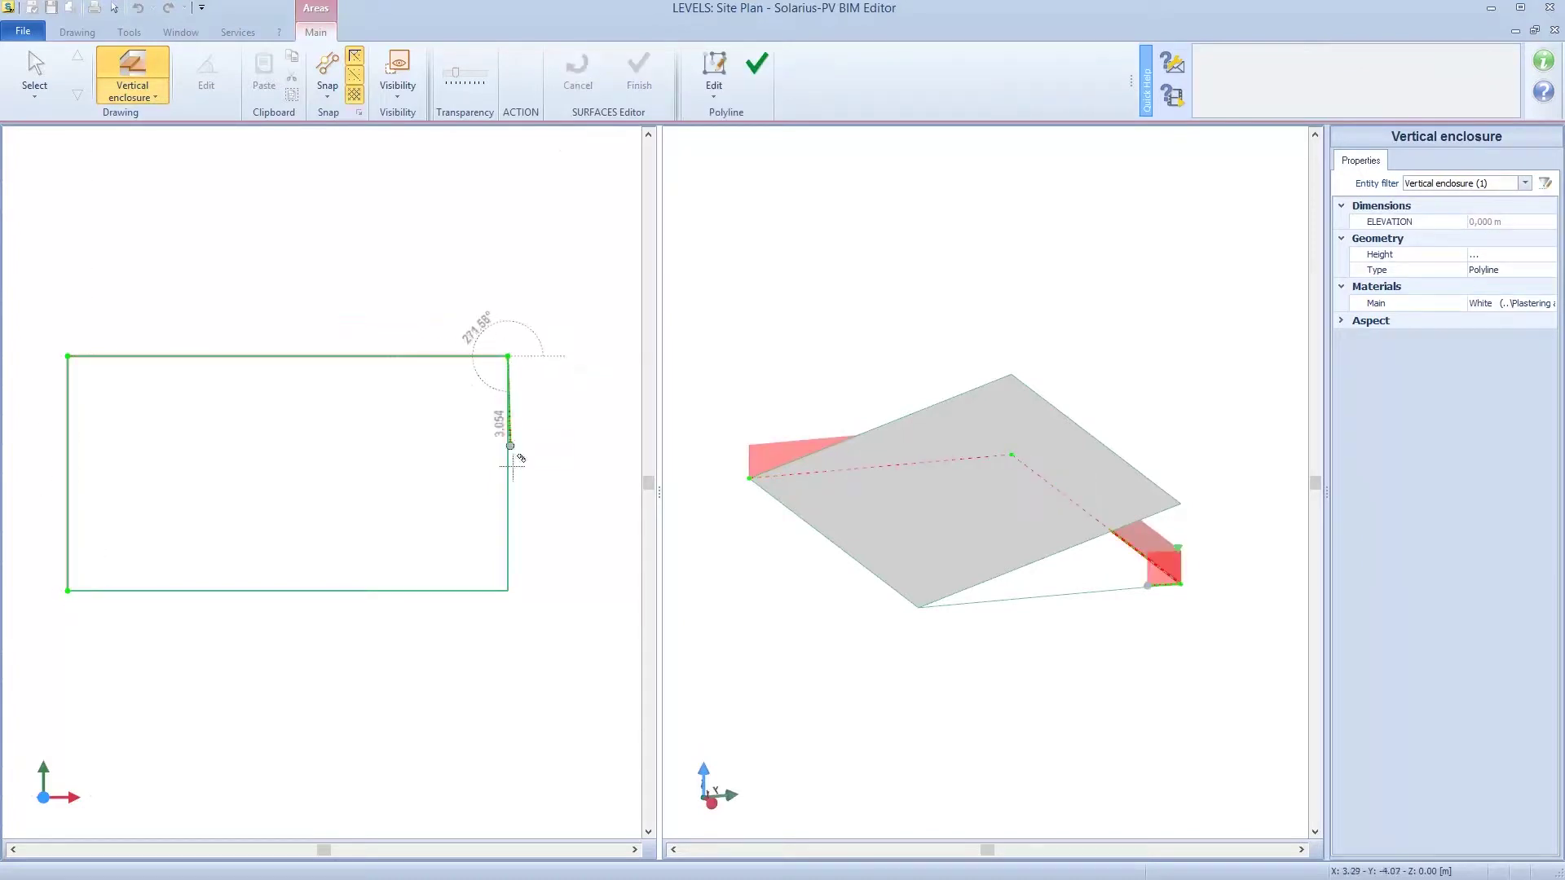
pyautogui.click(507, 590)
pyautogui.click(757, 65)
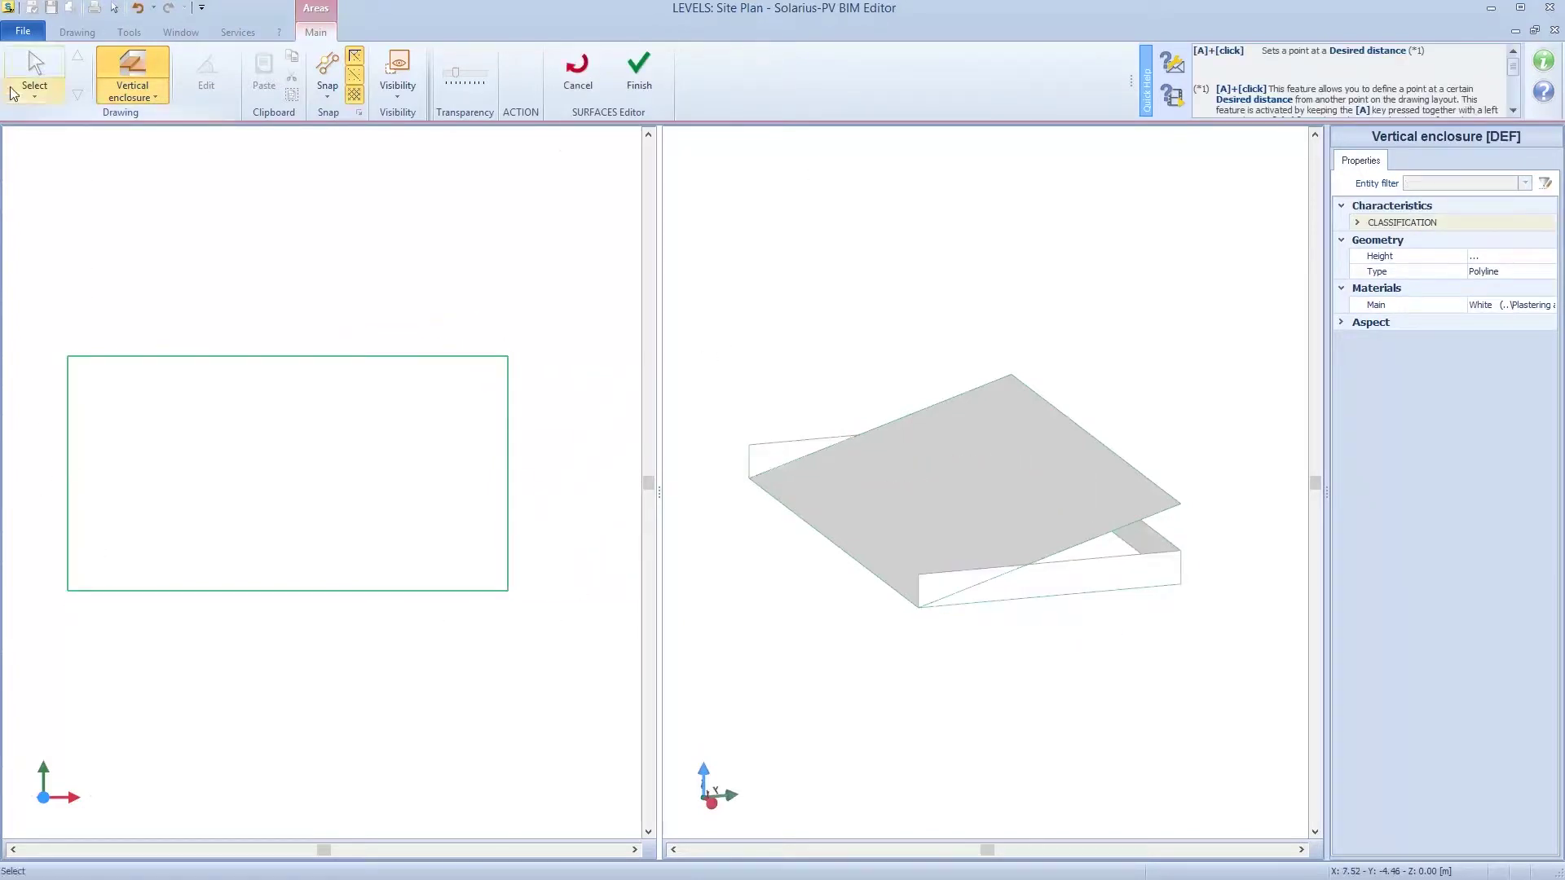
# - Select the vertical enclosure and lower its height at the plan's lower-right corner to meet the surface's low edge
pyautogui.click(922, 594)
pyautogui.scroll(5, 925, 625)
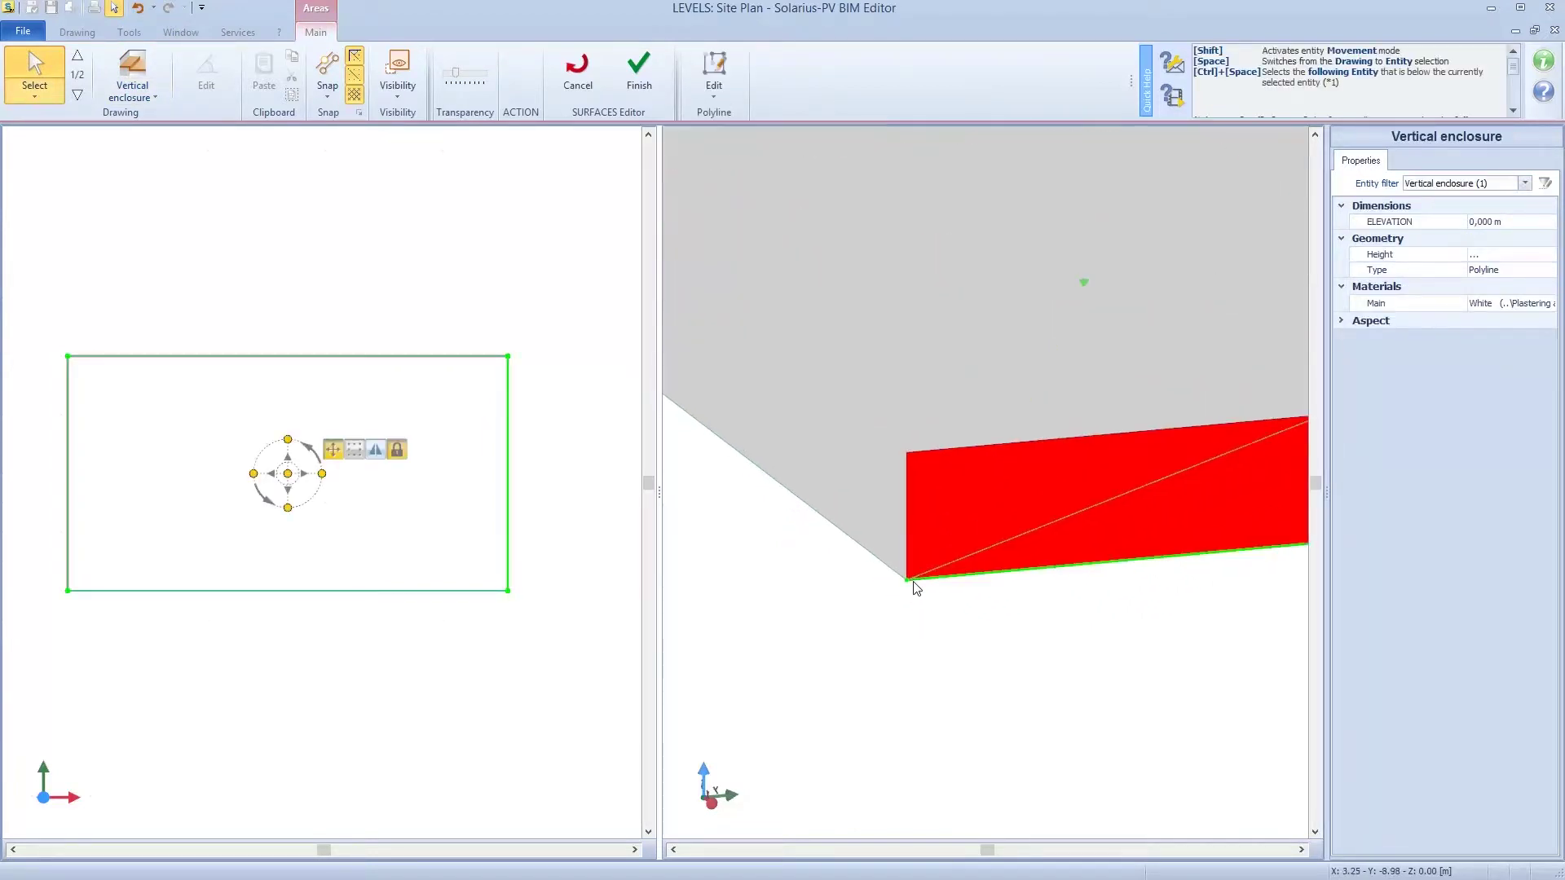
pyautogui.click(907, 581)
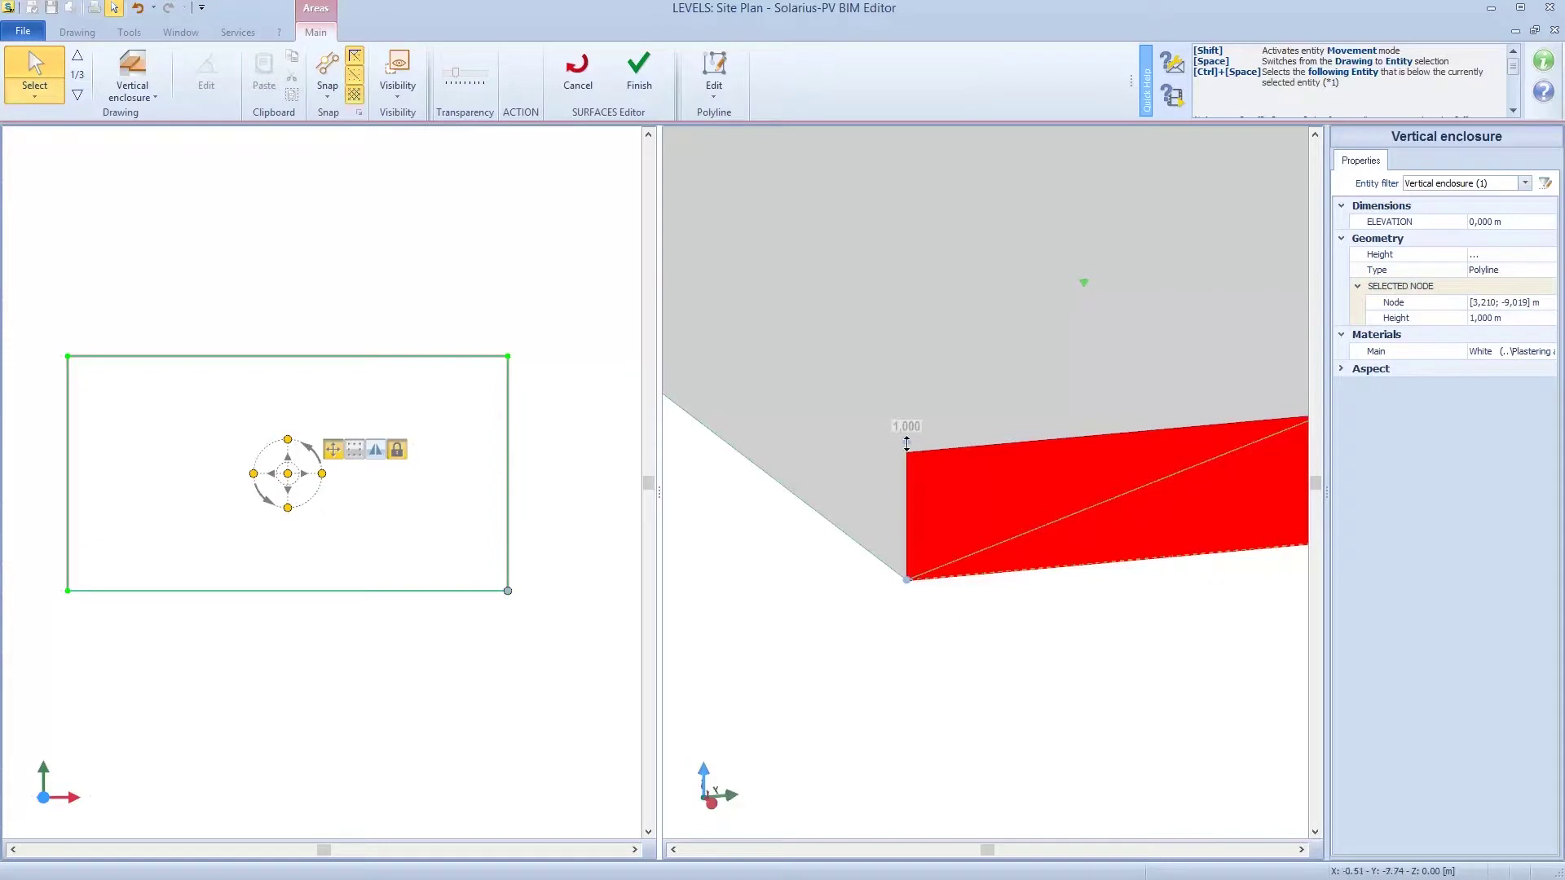
pyautogui.scroll(-2, 909, 450)
pyautogui.moveTo(907, 436); pyautogui.dragTo(907, 514)
# - Adjust the vertical enclosure's heights at its remaining corner nodes so its top follows the inclined surface
pyautogui.scroll(-2, 1029, 587)
pyautogui.click(1186, 535)
pyautogui.moveTo(1186, 535); pyautogui.dragTo(1185, 426)
pyautogui.moveTo(1017, 424); pyautogui.dragTo(1086, 614, button='middle')
pyautogui.scroll(2, 1086, 615)
pyautogui.click(1092, 610)
pyautogui.moveTo(1093, 539); pyautogui.dragTo(755, 604, button='middle')
pyautogui.click(742, 594)
pyautogui.moveTo(742, 461); pyautogui.dragTo(802, 471)
pyautogui.moveTo(802, 471); pyautogui.dragTo(903, 424, button='middle')
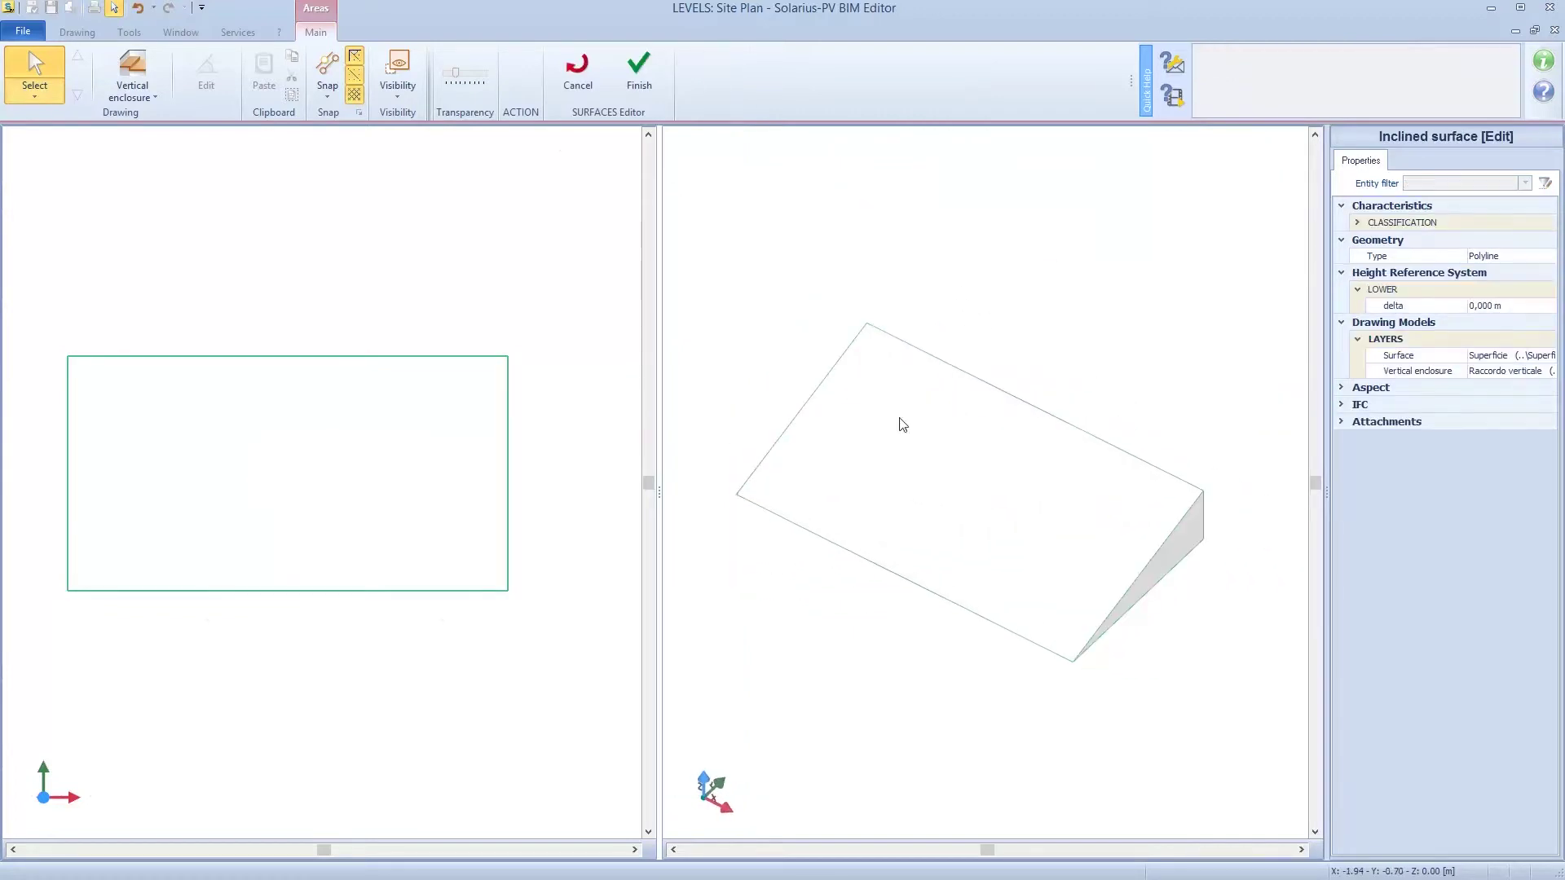
# - Finish editing the inclined surface and open the project's 3D view with the model centred
pyautogui.click(628, 73)
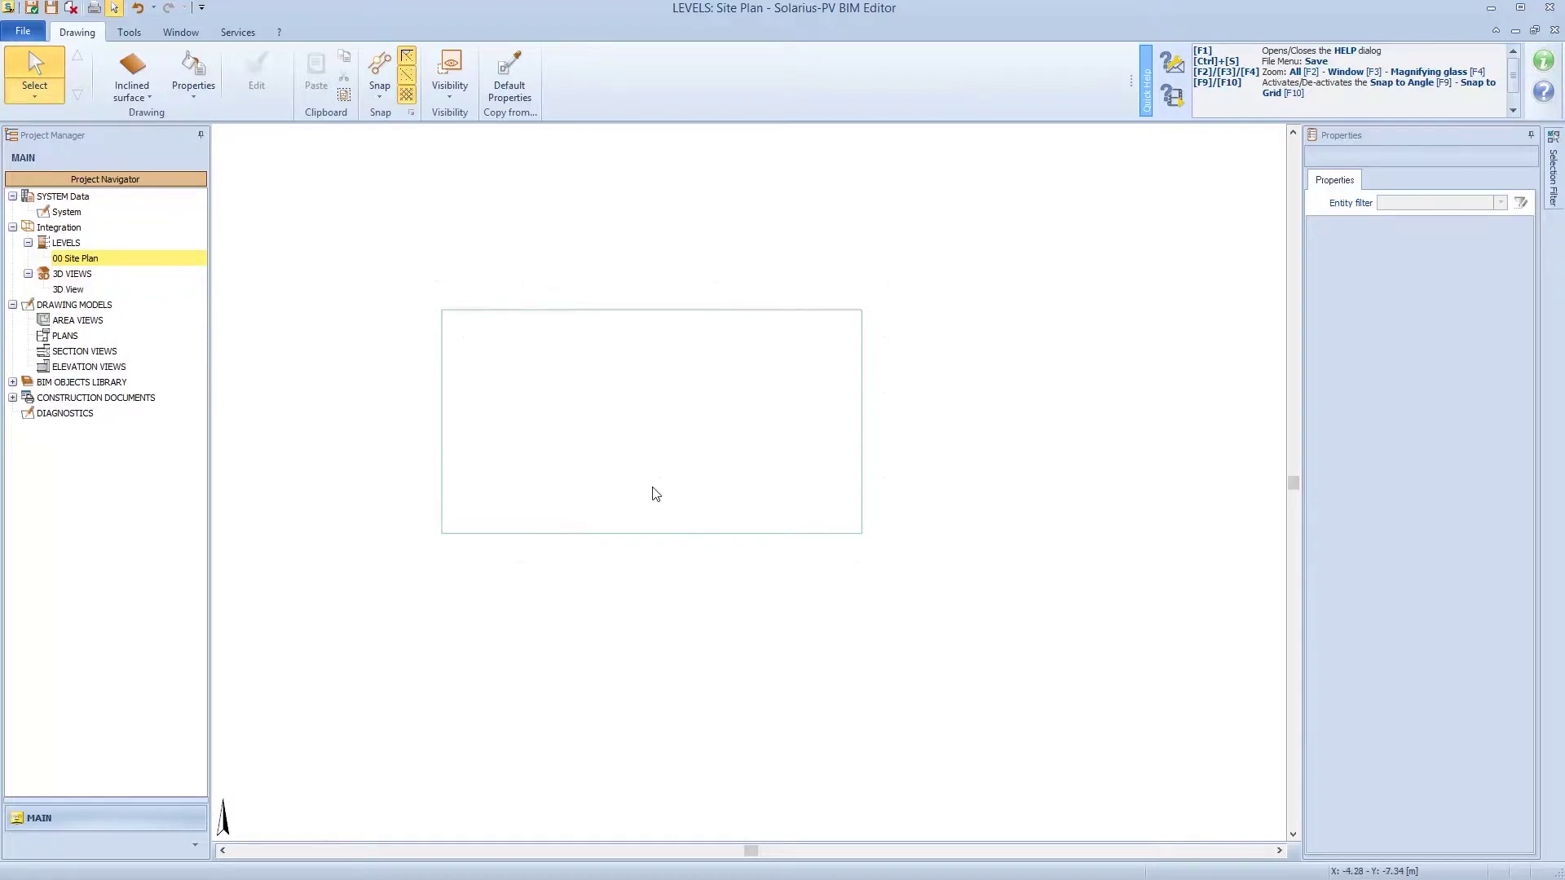
pyautogui.doubleClick(69, 289)
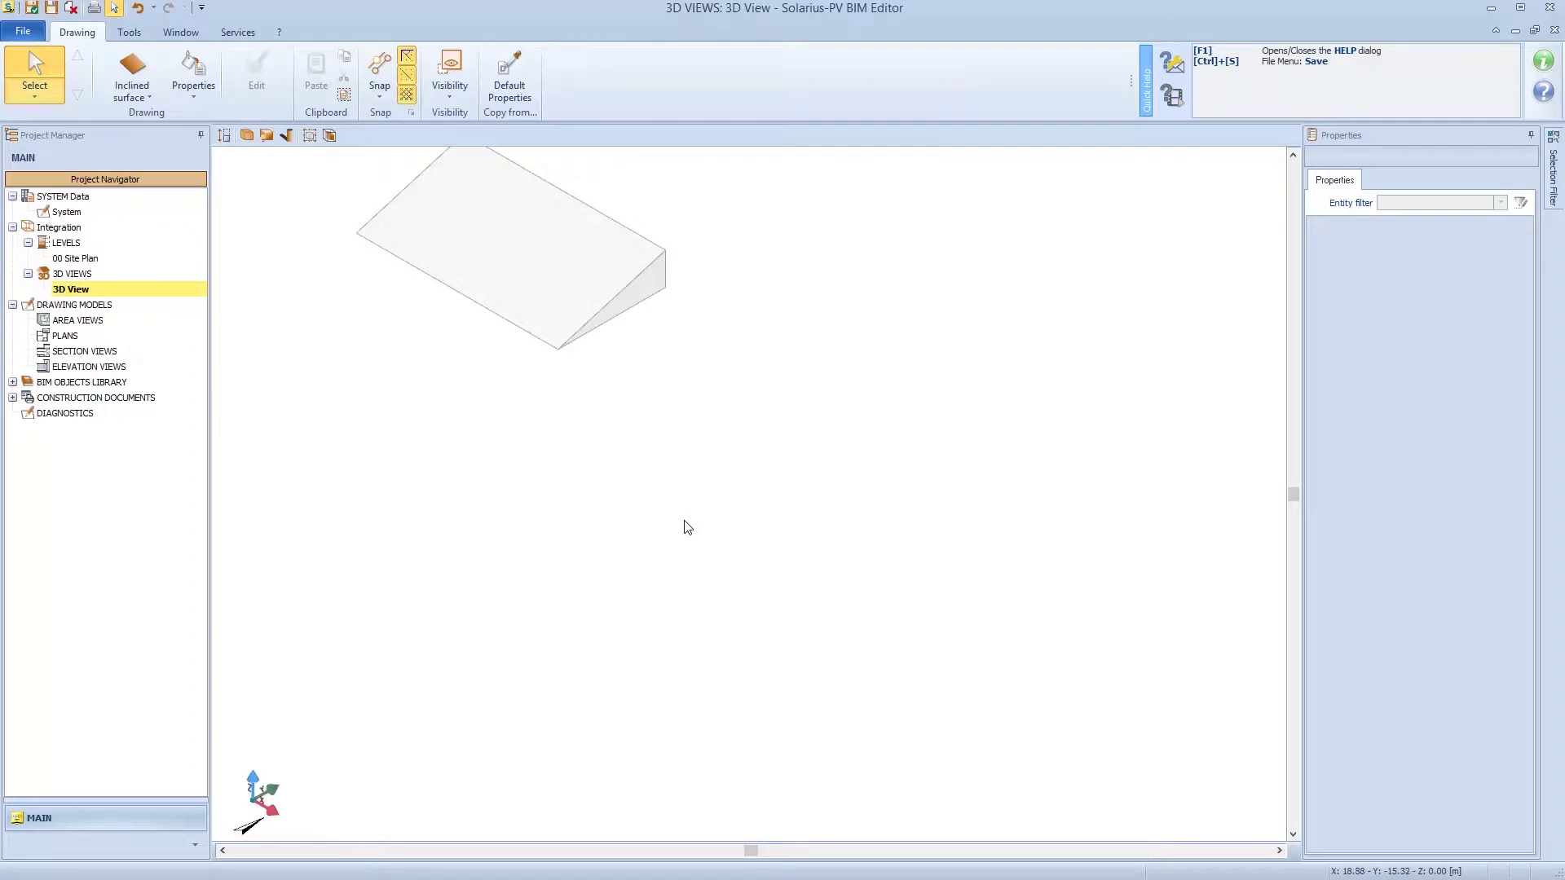
pyautogui.moveTo(833, 676); pyautogui.dragTo(883, 625, button='middle')
# - Assign the Beige paint material to the inclined surface
pyautogui.click(204, 105)
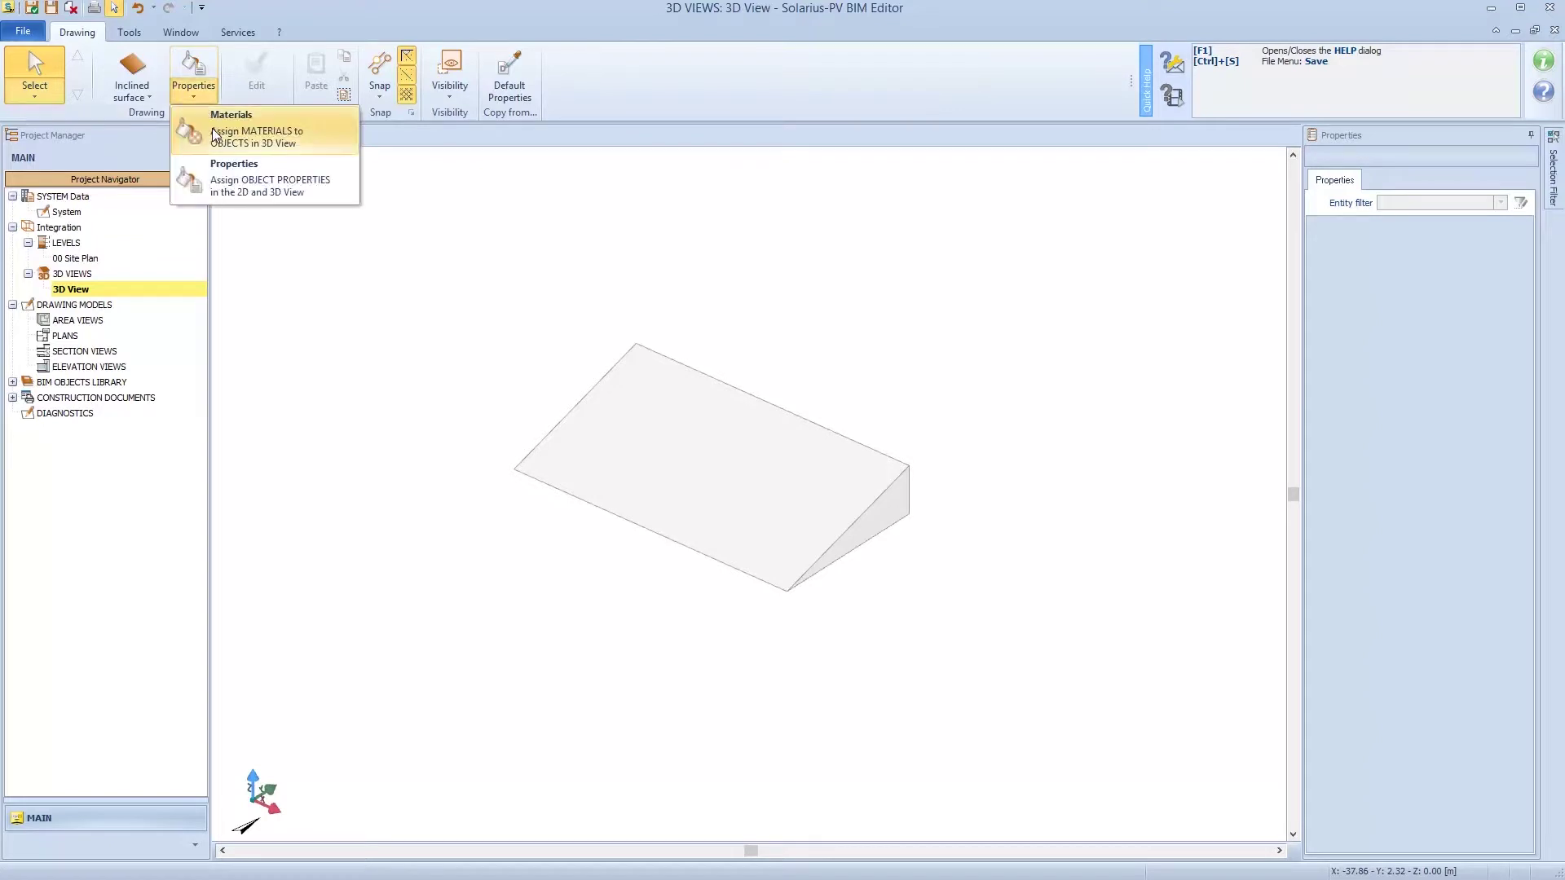
pyautogui.click(212, 128)
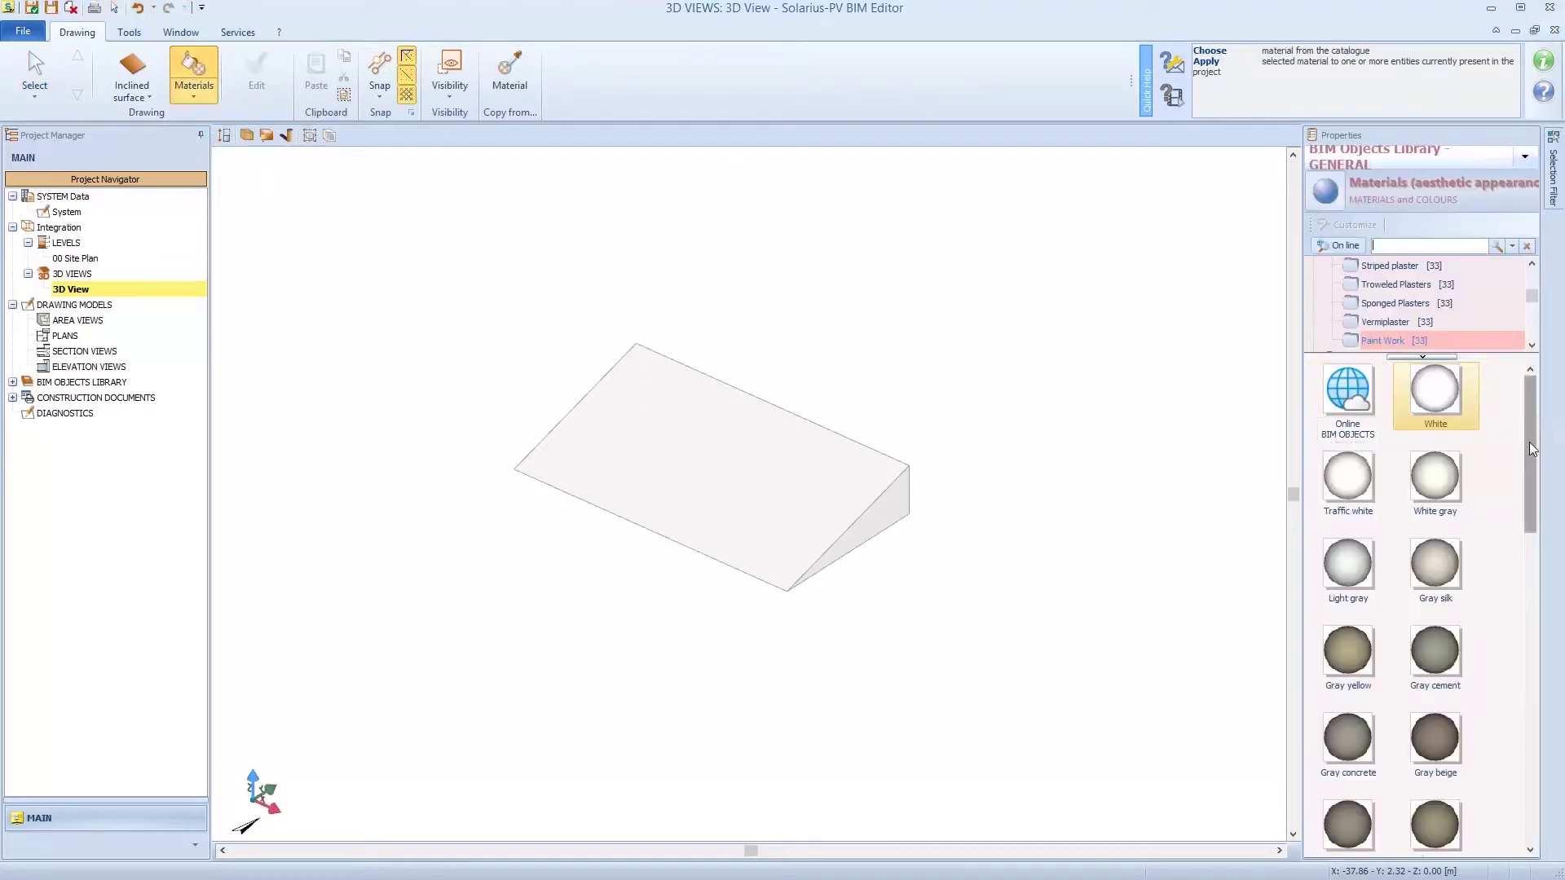
pyautogui.scroll(-3, 1451, 644)
pyautogui.click(1463, 757)
pyautogui.click(818, 443)
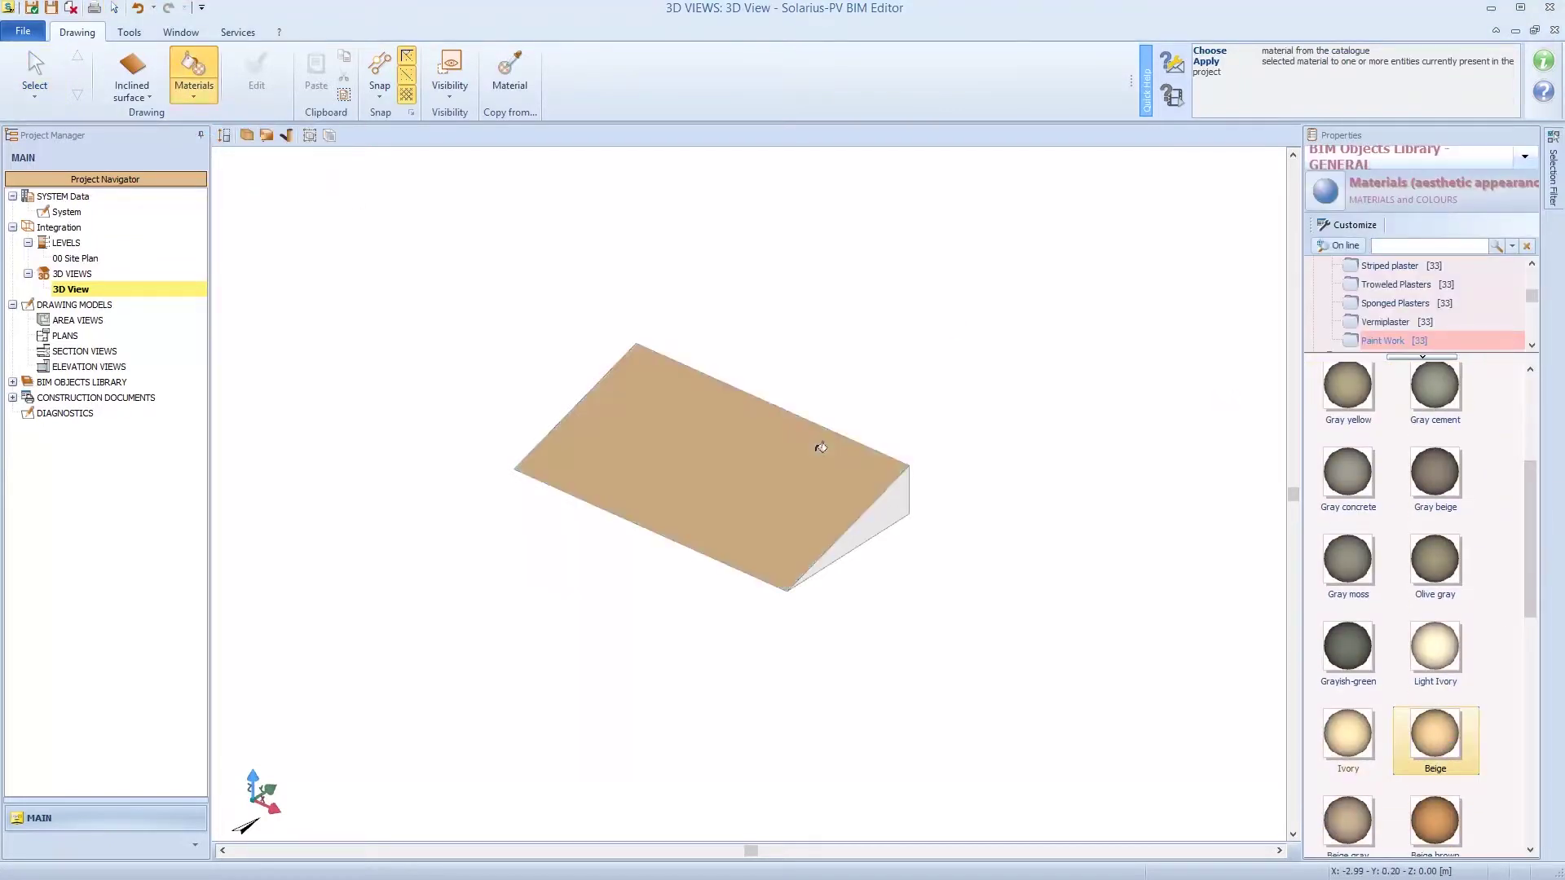
# - Assign the Beige brown paint material to the vertical enclosure
pyautogui.click(1427, 815)
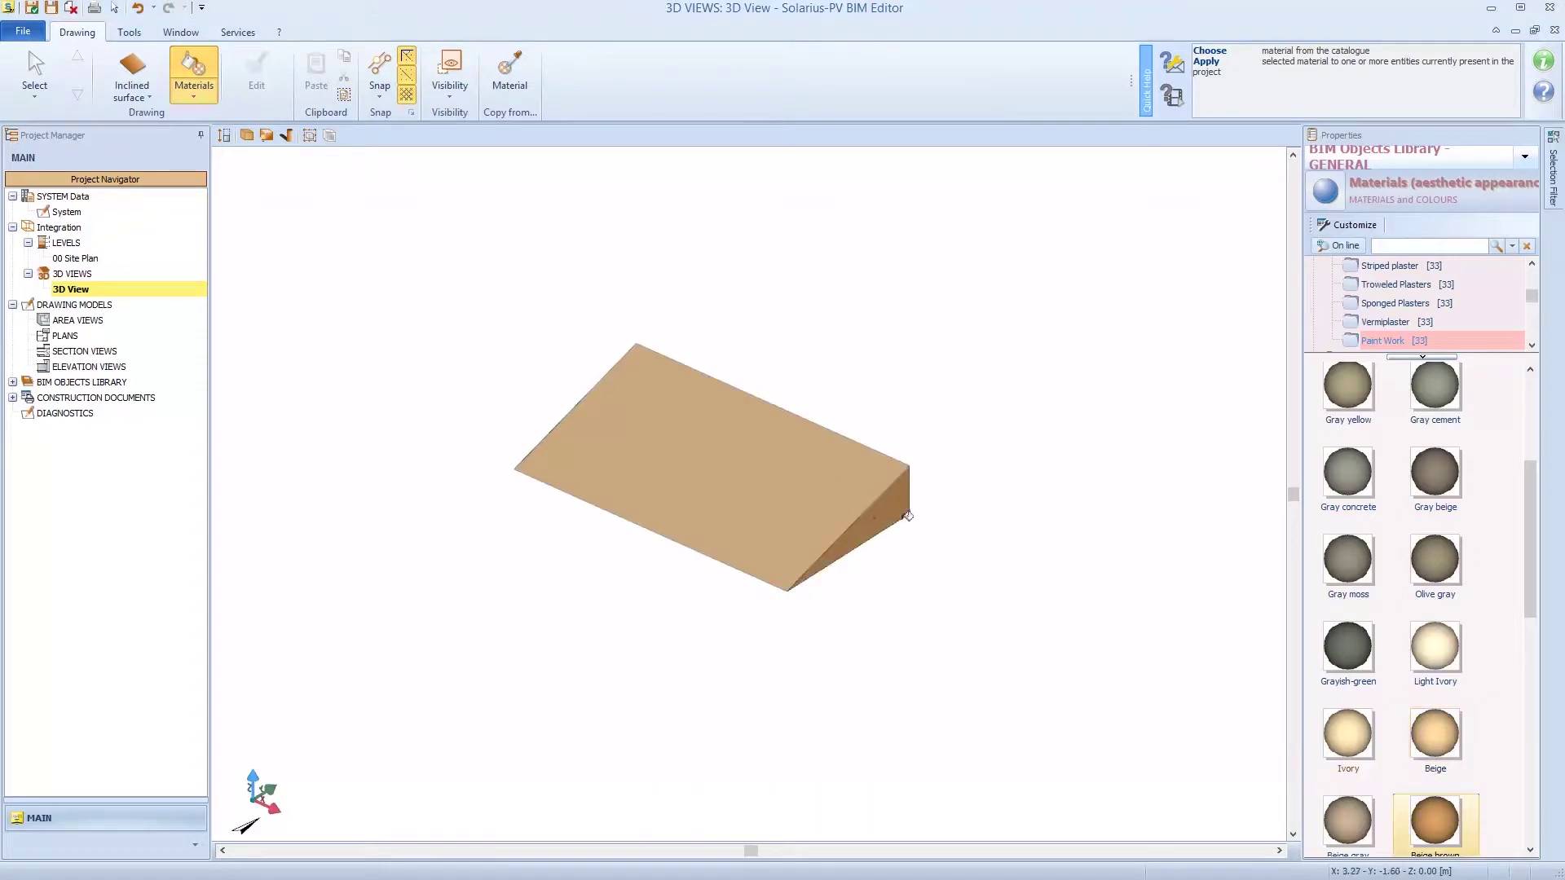
pyautogui.click(903, 505)
pyautogui.moveTo(900, 504); pyautogui.dragTo(785, 412, button='middle')
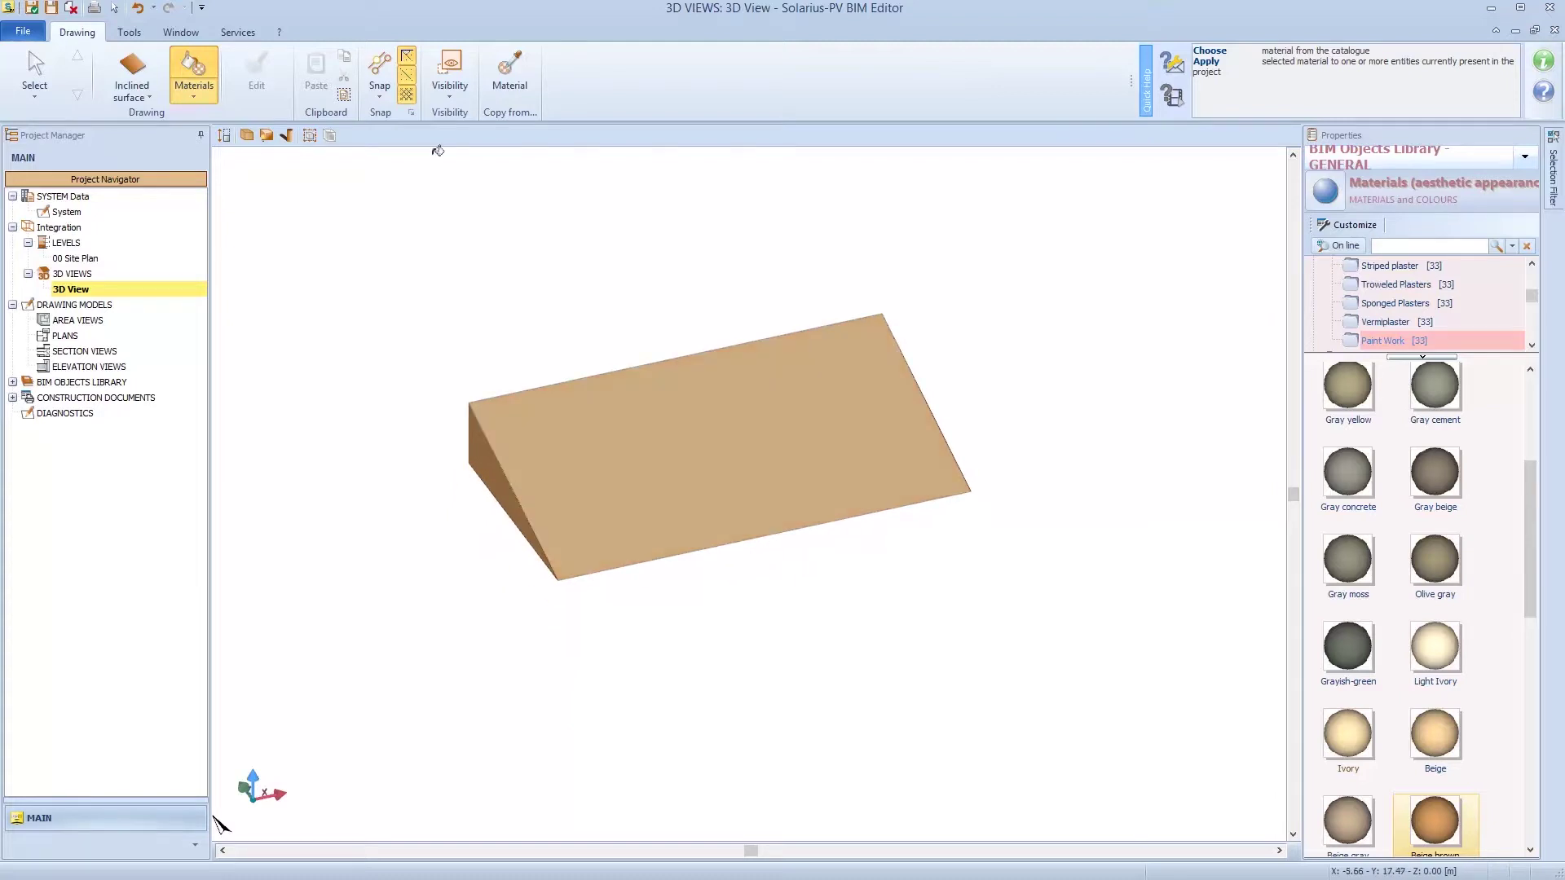
# - Insert a photovoltaic field on the inclined surface's face
pyautogui.click(146, 98)
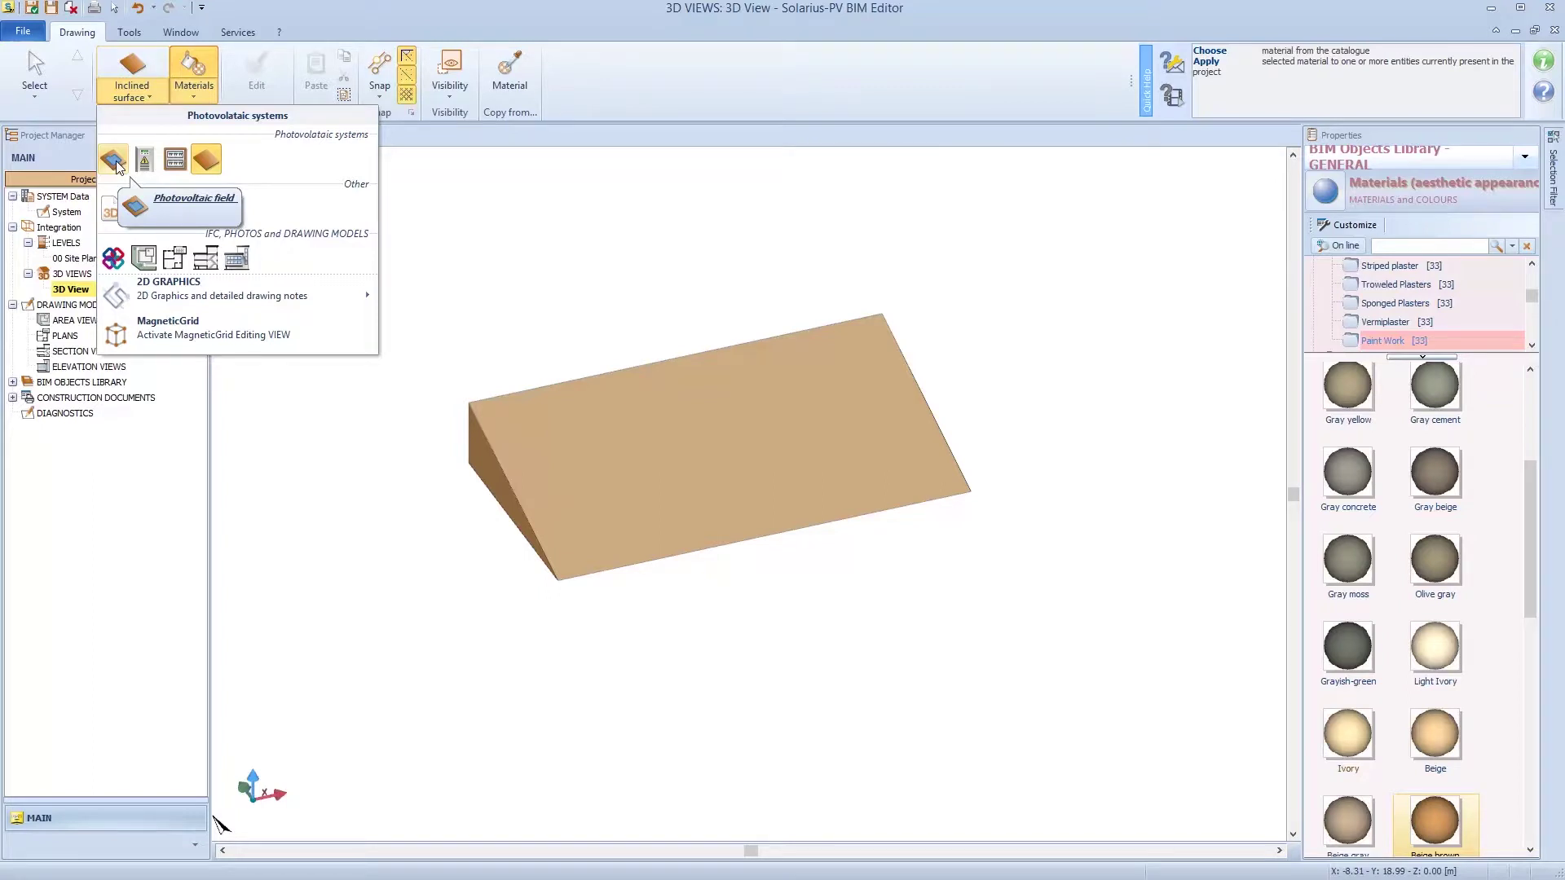
pyautogui.click(114, 160)
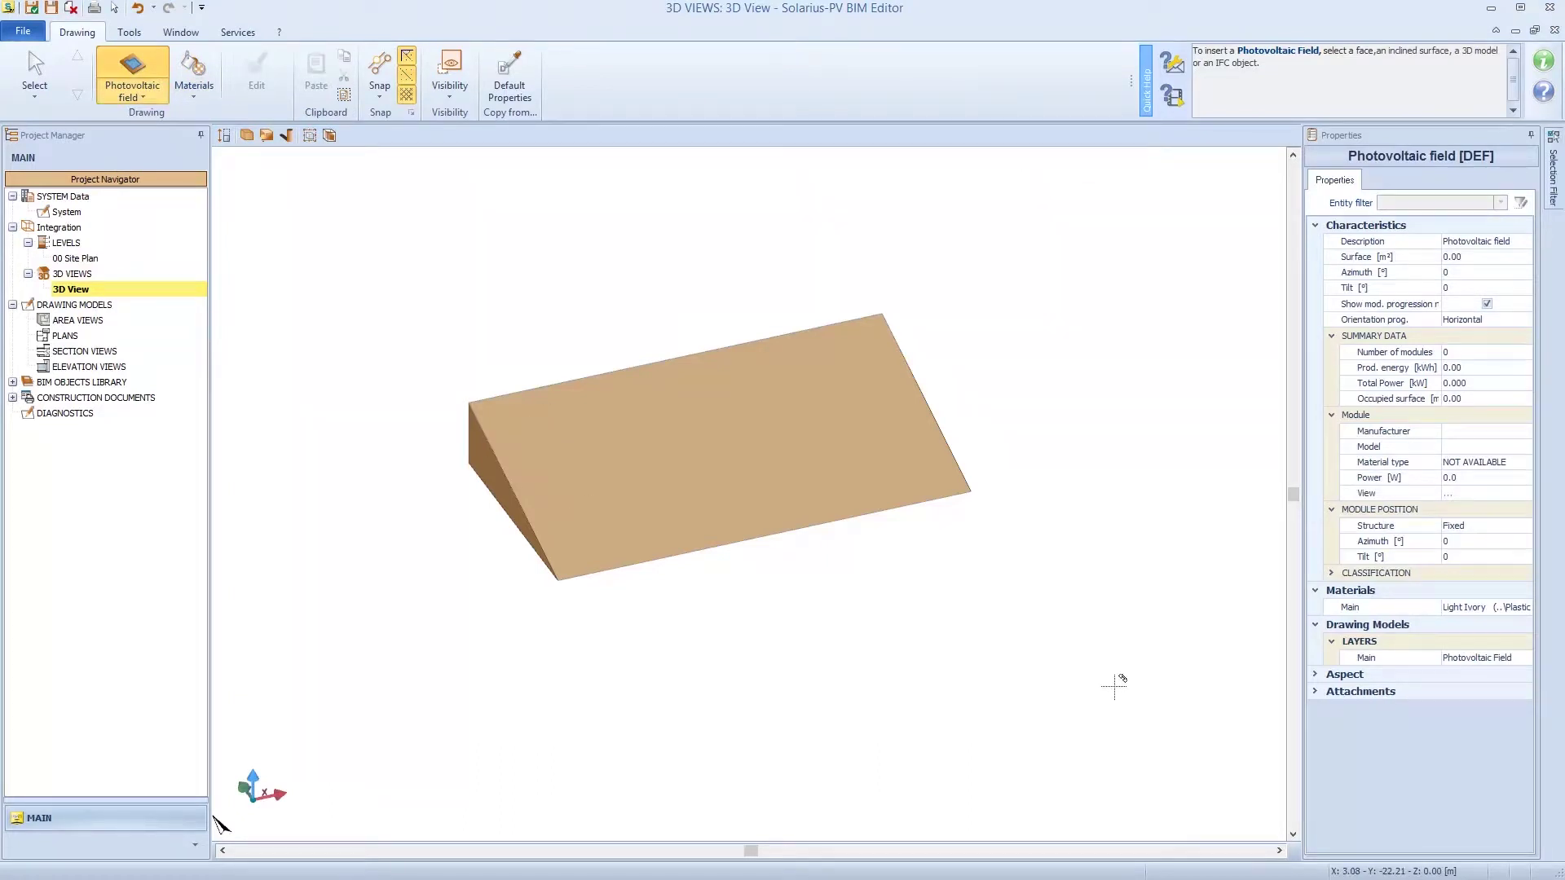
pyautogui.click(675, 404)
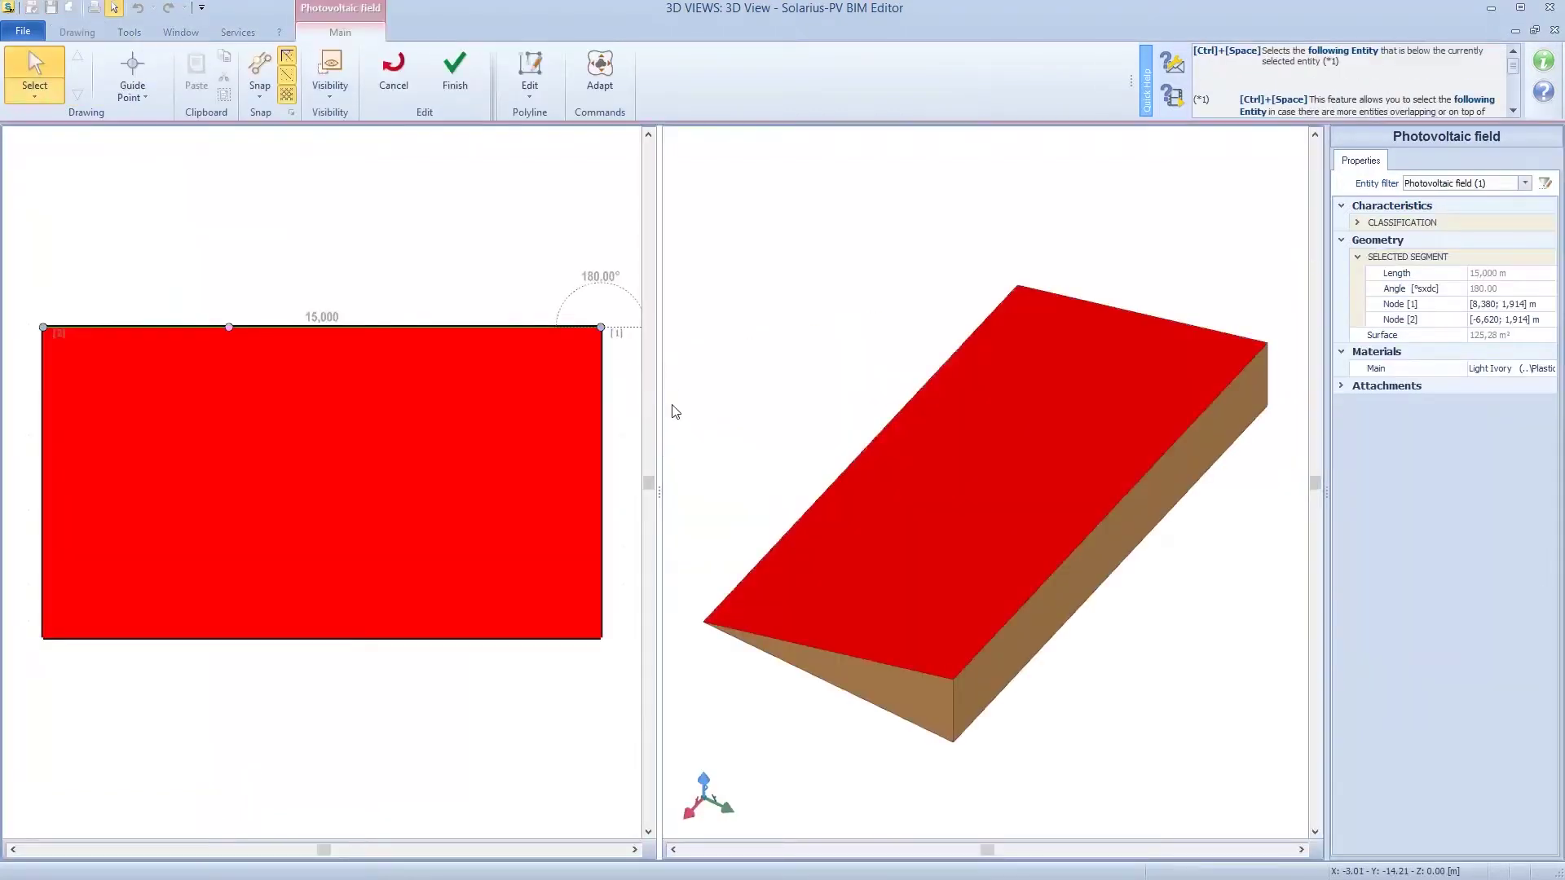
pyautogui.moveTo(744, 453); pyautogui.dragTo(835, 476, button='middle')
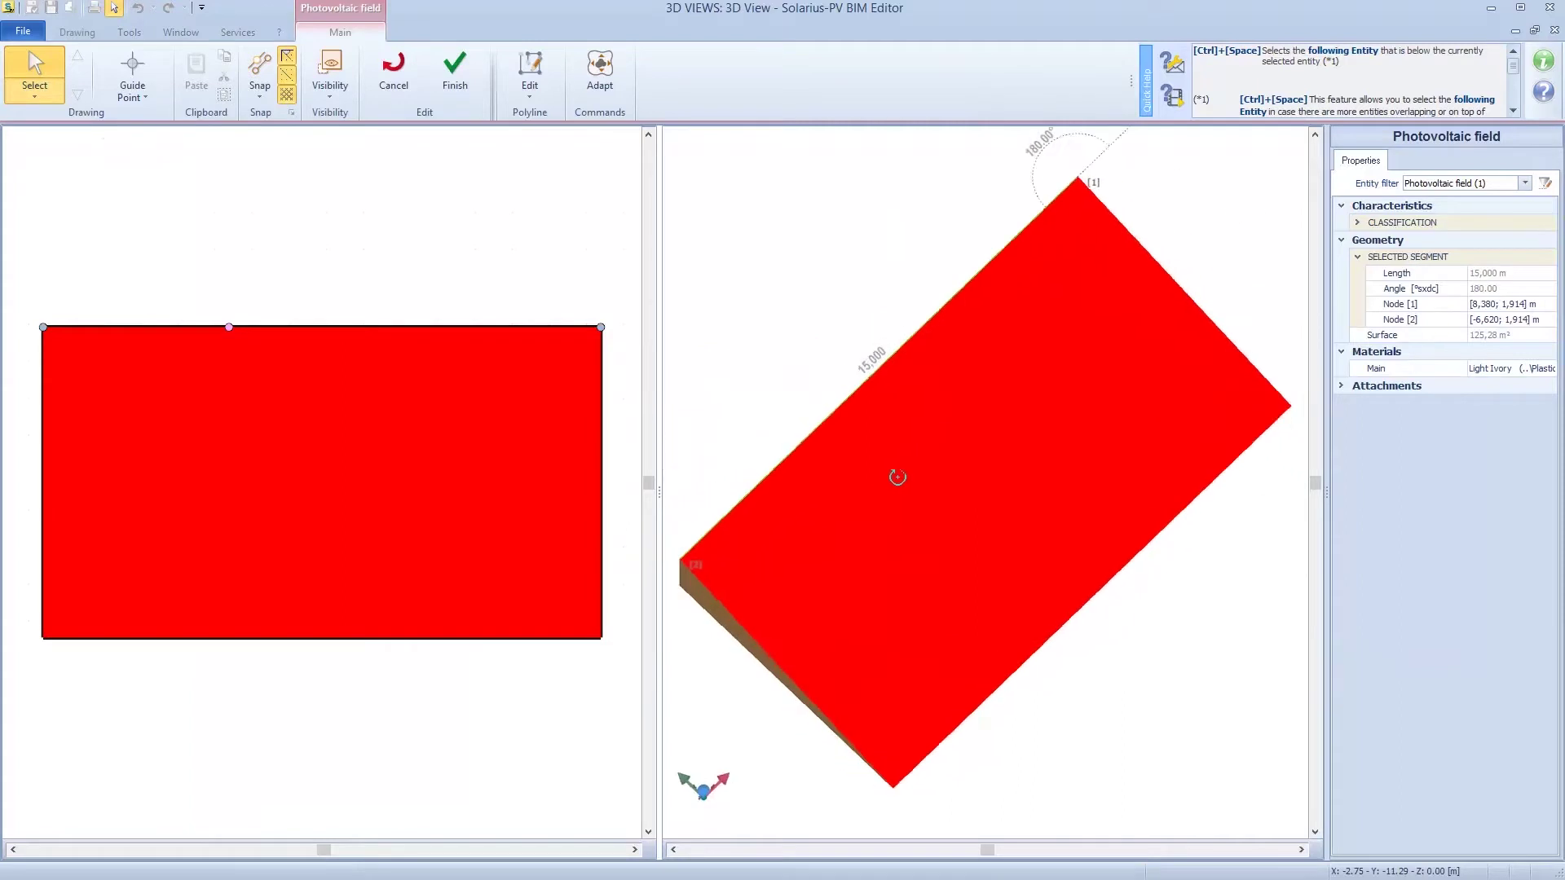
pyautogui.moveTo(897, 476); pyautogui.dragTo(886, 467, button='middle')
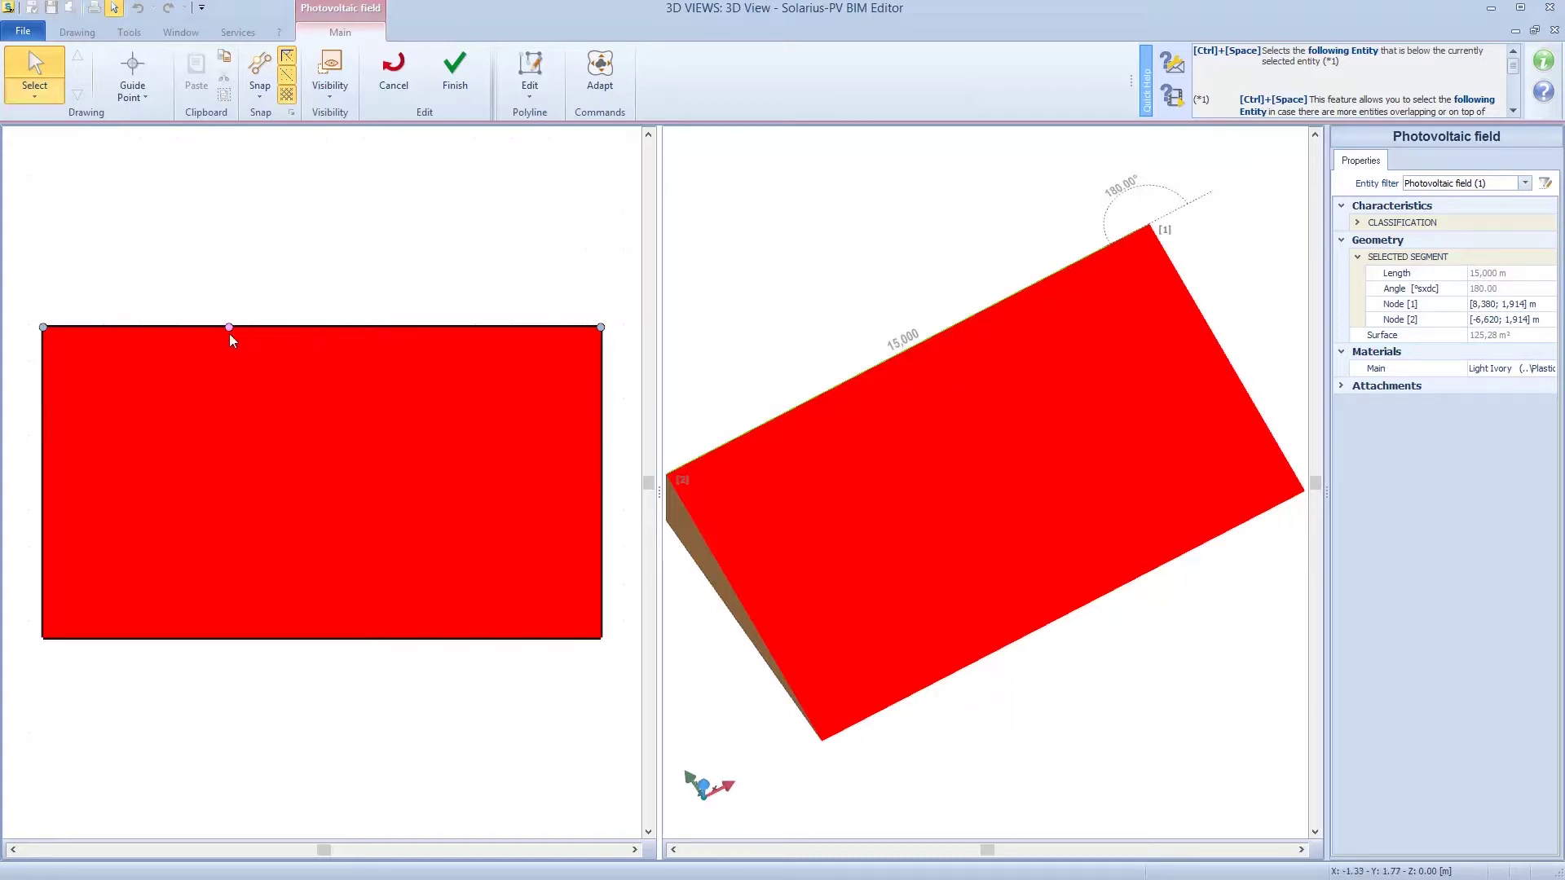
# - Insert a node on the photovoltaic field's upper plan edge and move it inwards near the left corner
pyautogui.click(249, 327)
pyautogui.rightClick(249, 326)
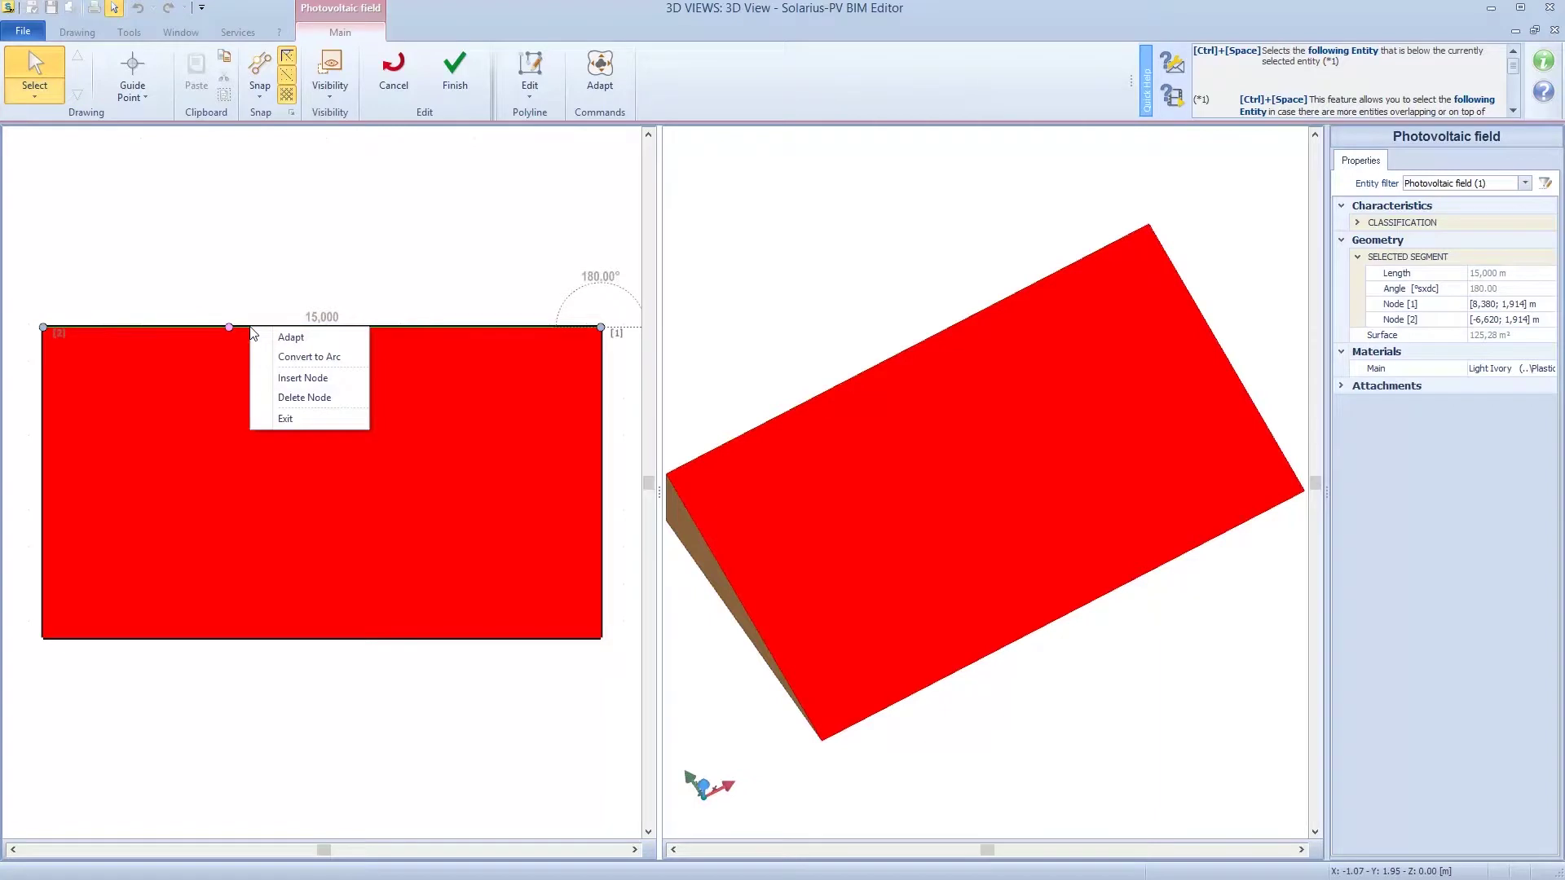
pyautogui.click(281, 378)
pyautogui.moveTo(325, 326); pyautogui.dragTo(195, 417)
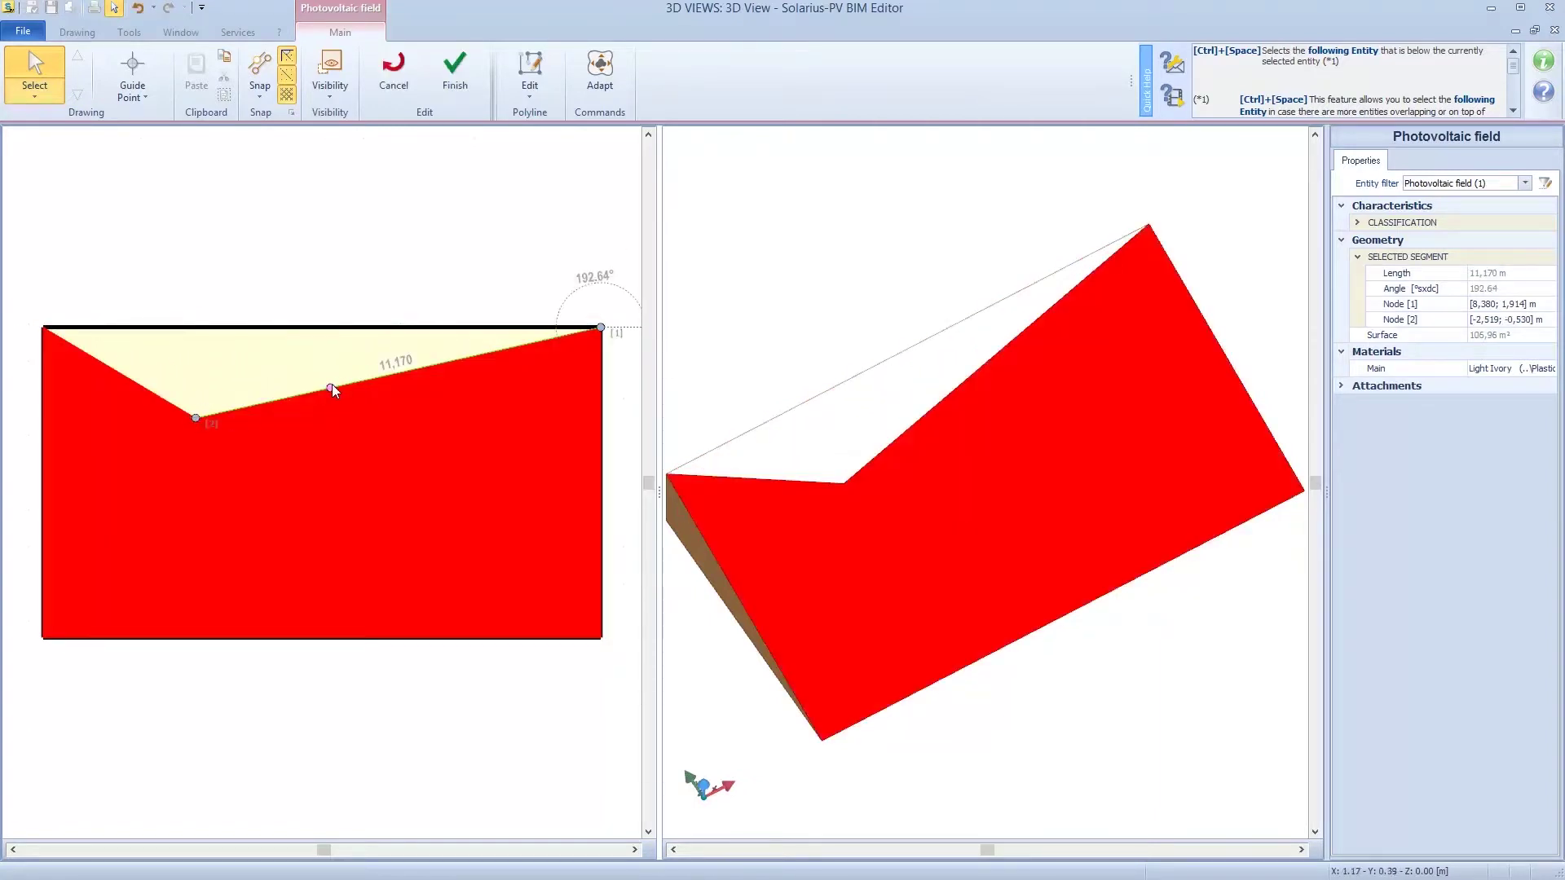
# - Try converting the selected edge to an arc and reshaping it, then adapt the field back to the full surface
pyautogui.click(531, 94)
pyautogui.click(573, 115)
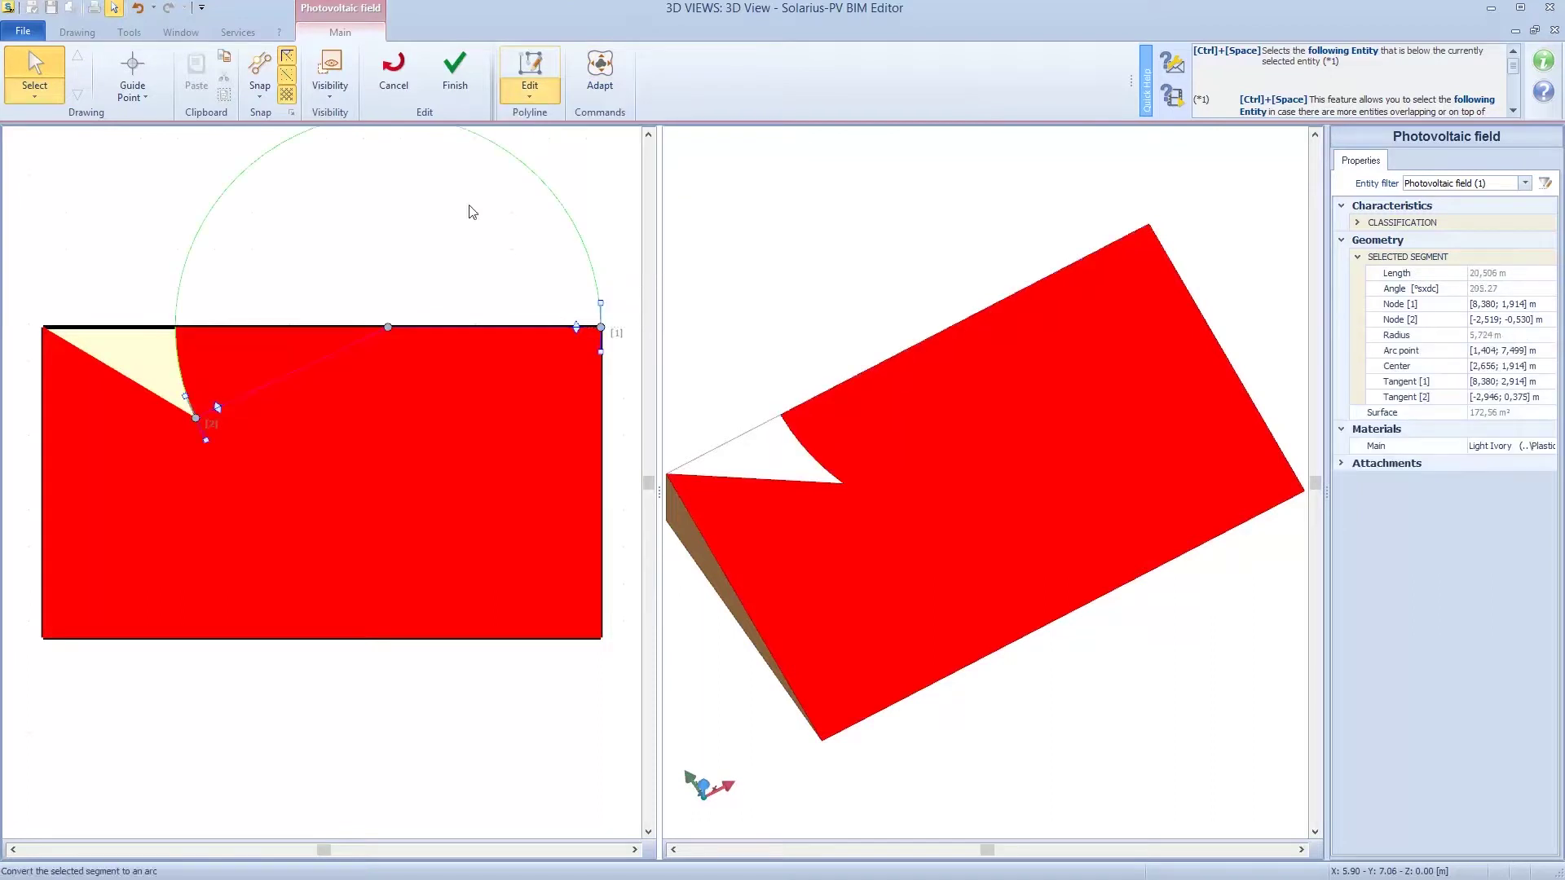
pyautogui.click(374, 345)
pyautogui.moveTo(324, 505); pyautogui.dragTo(414, 678)
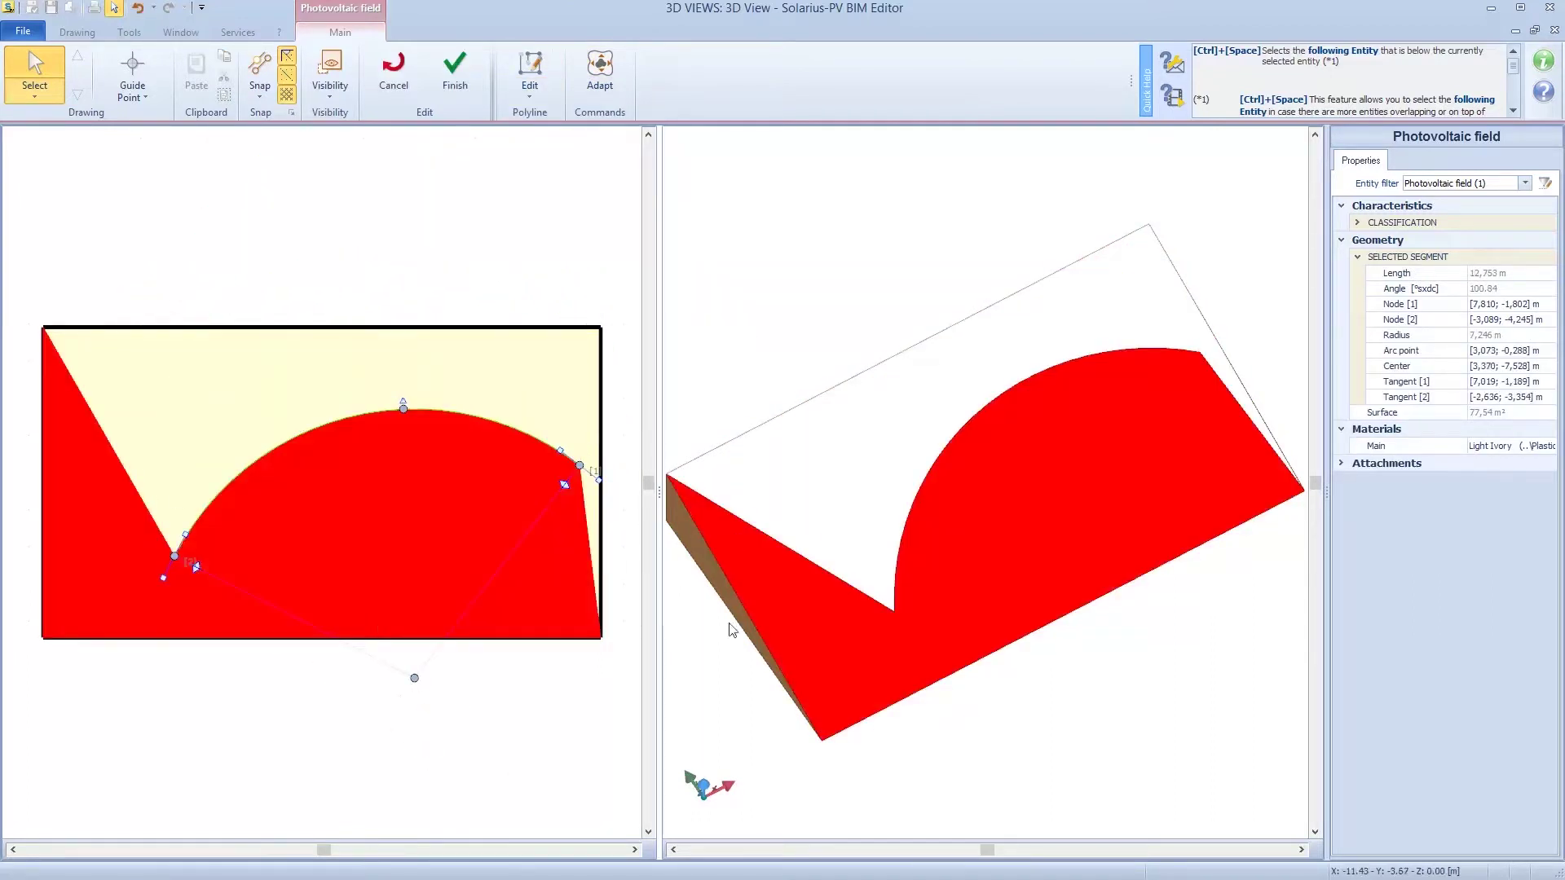
pyautogui.click(600, 71)
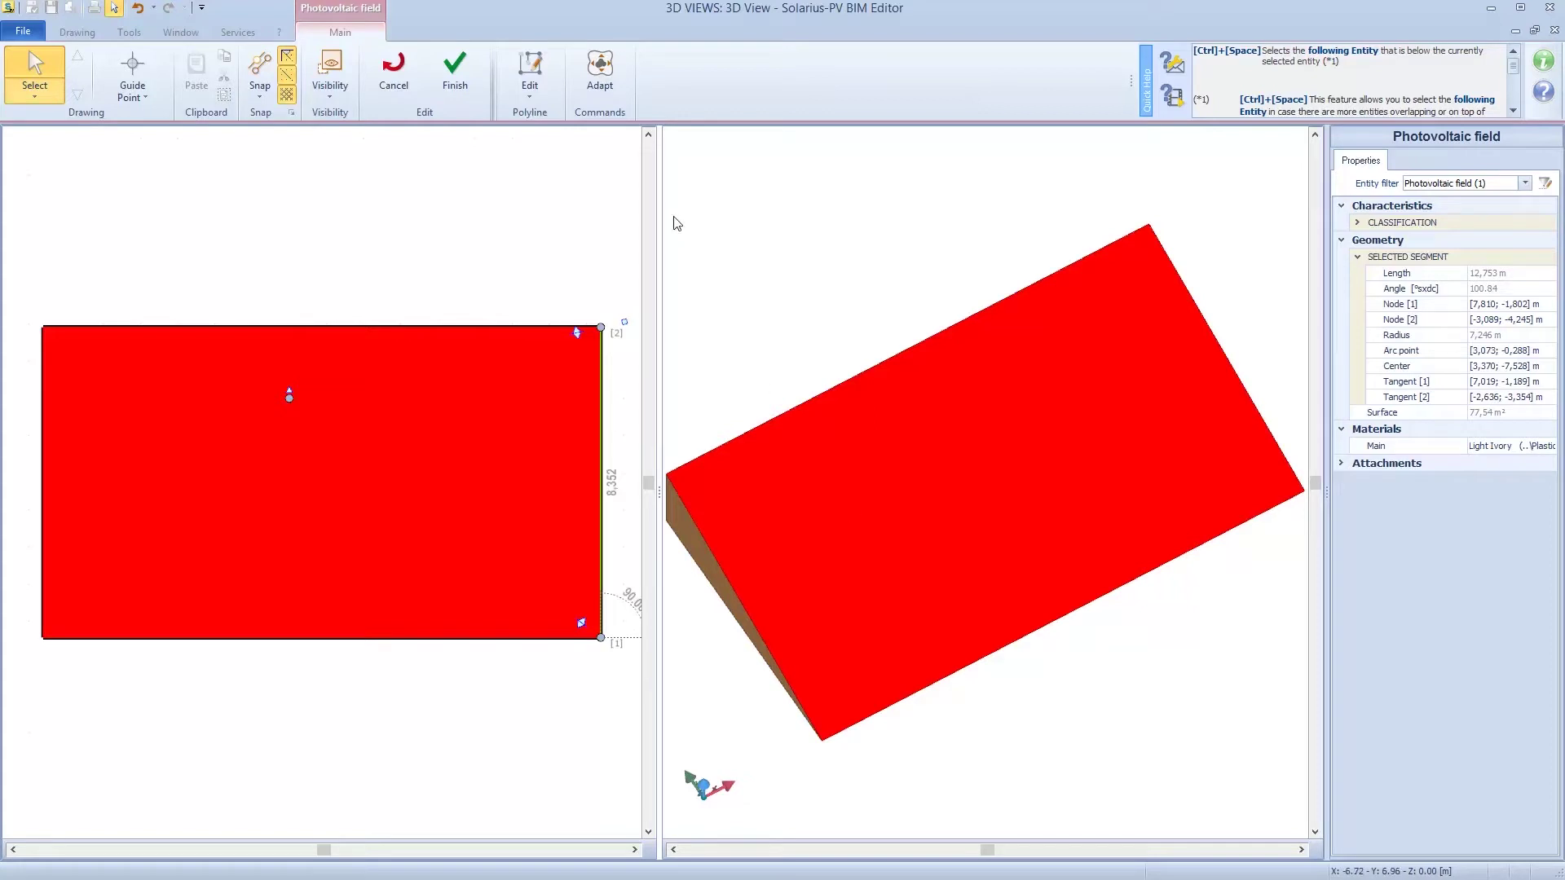
# - Apply a -0.1 m offset to the photovoltaic field's outline and finish editing the field
pyautogui.click(536, 95)
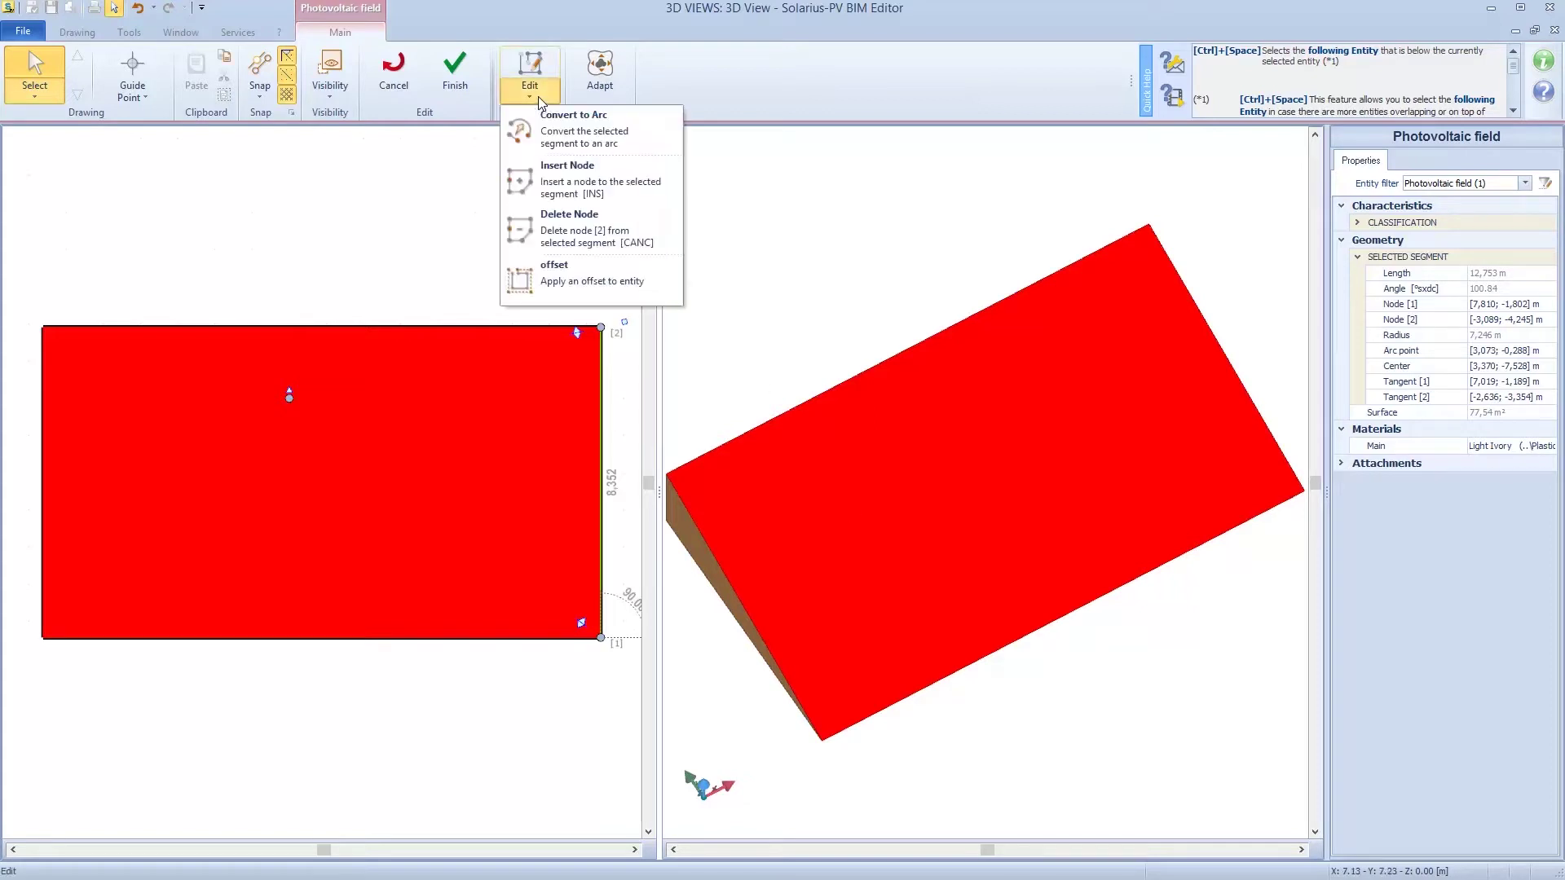
pyautogui.click(554, 271)
pyautogui.write('-10')
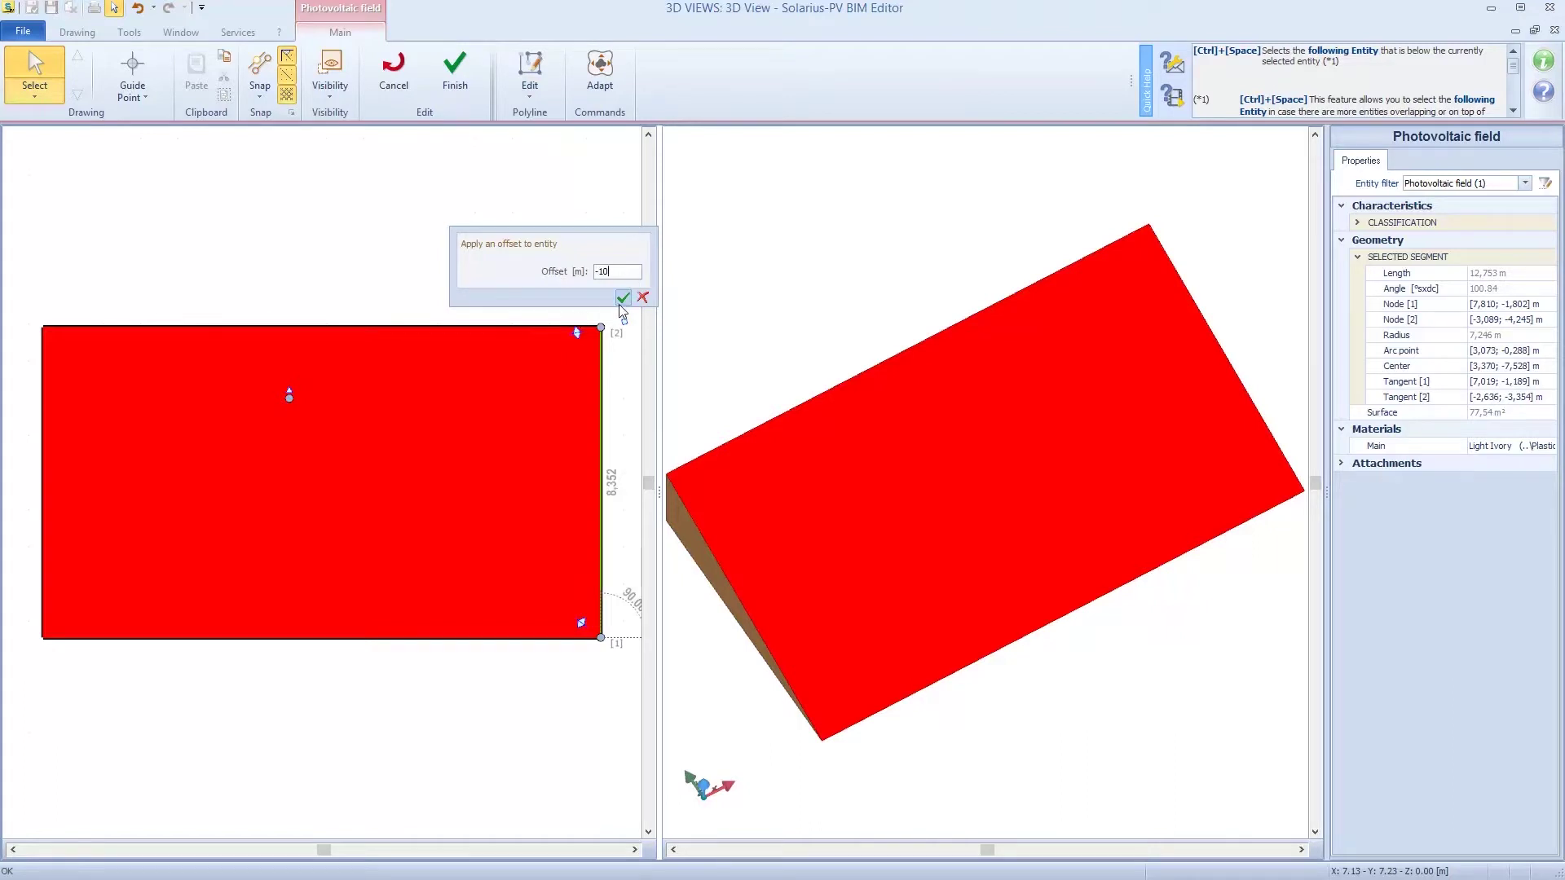
pyautogui.write('-0.1')
pyautogui.click(623, 298)
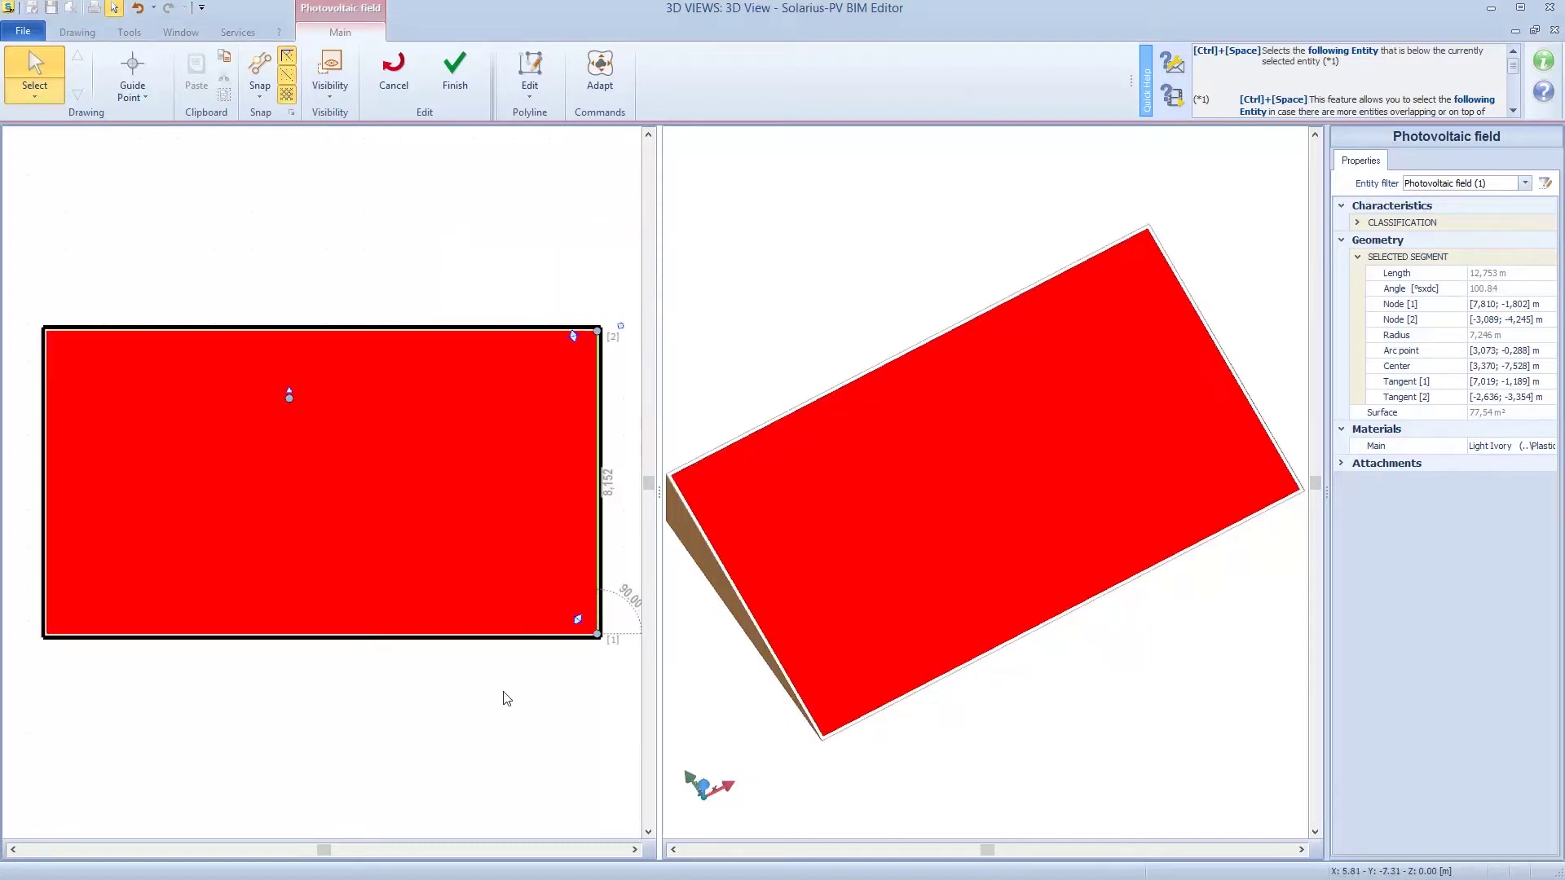
pyautogui.click(454, 69)
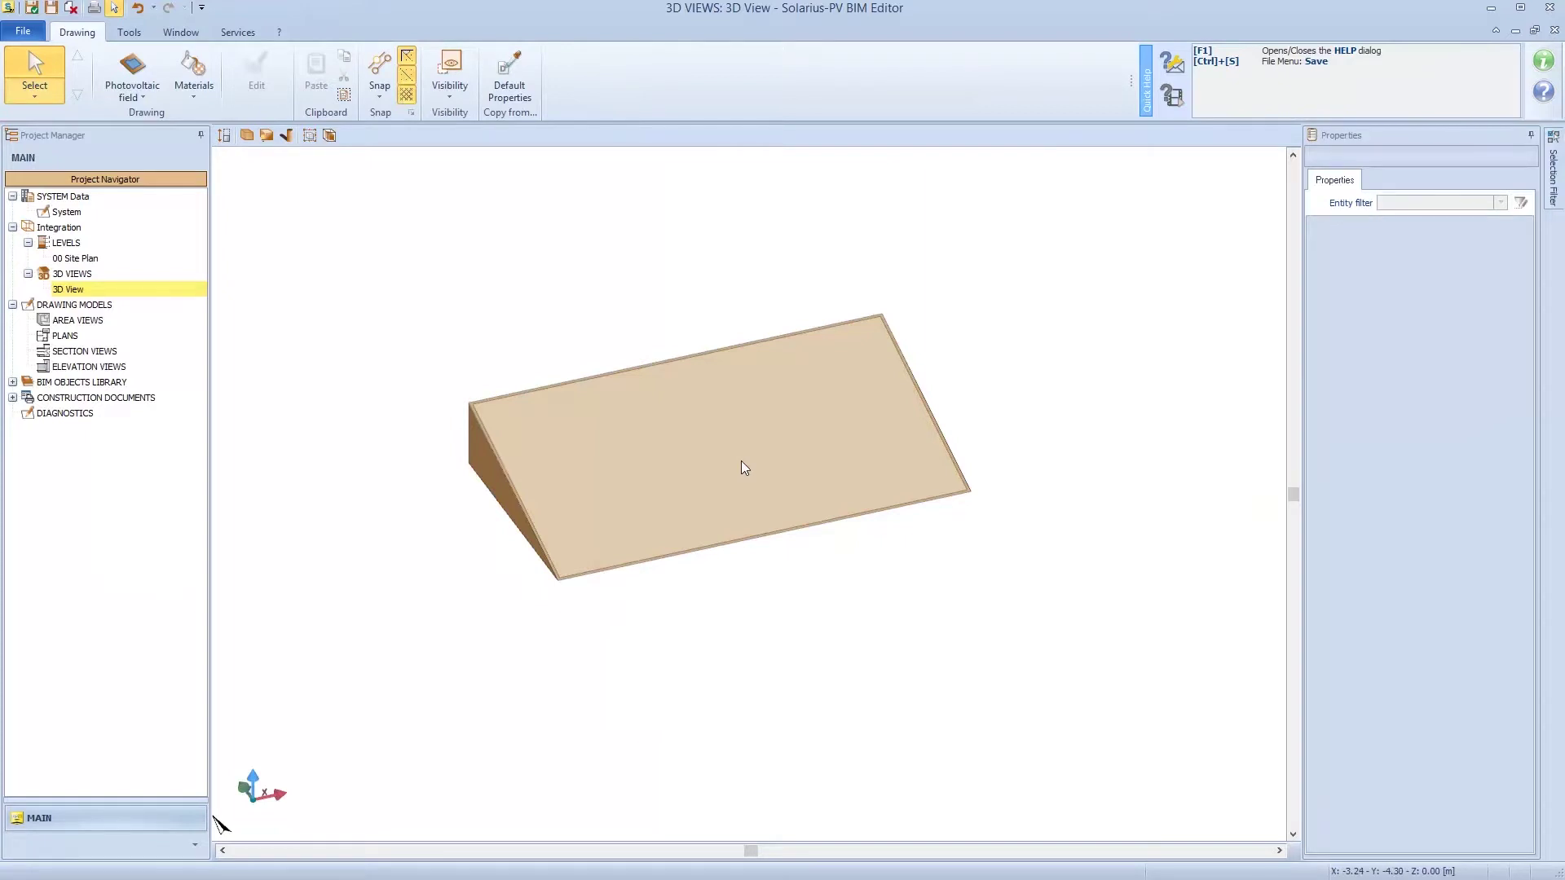
# - Select the photovoltaic field in the 3D view and start the assisted PV field design
pyautogui.click(670, 454)
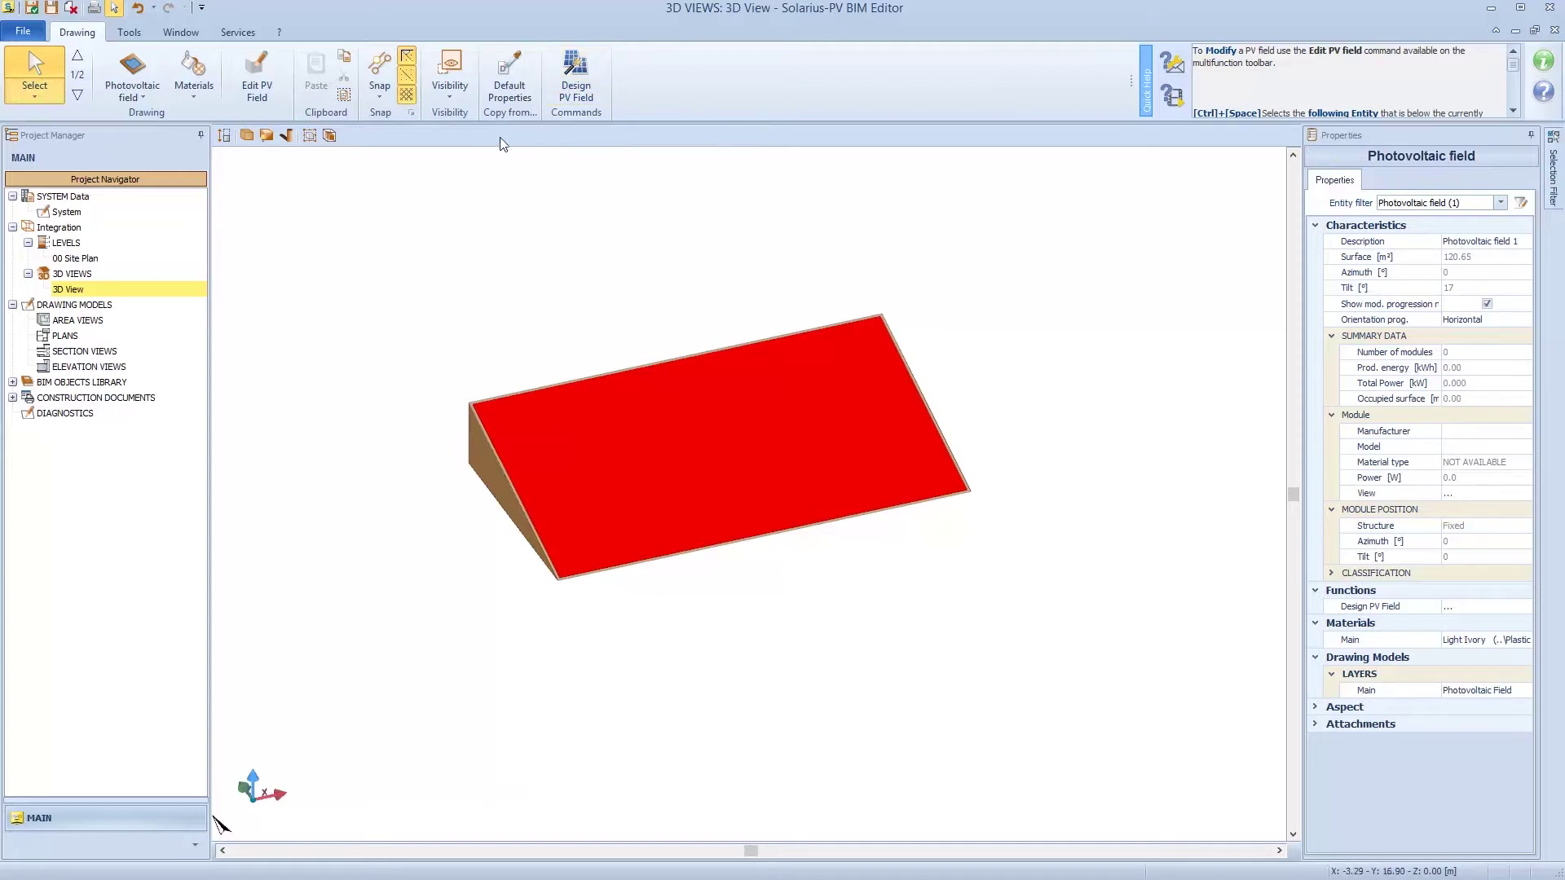
pyautogui.click(564, 81)
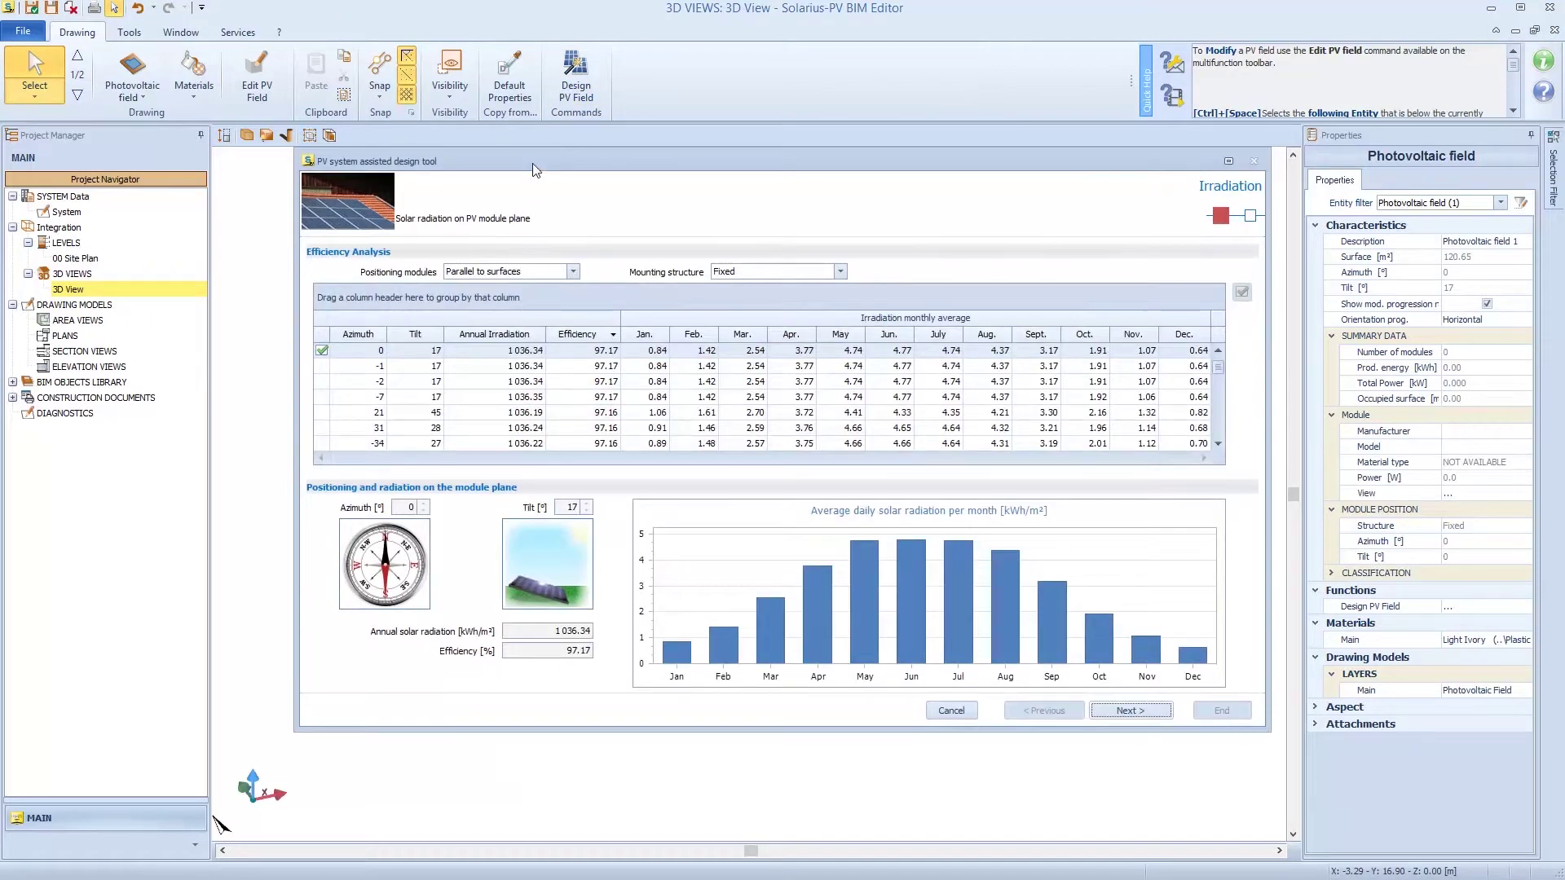
pyautogui.moveTo(529, 163); pyautogui.dragTo(478, 181)
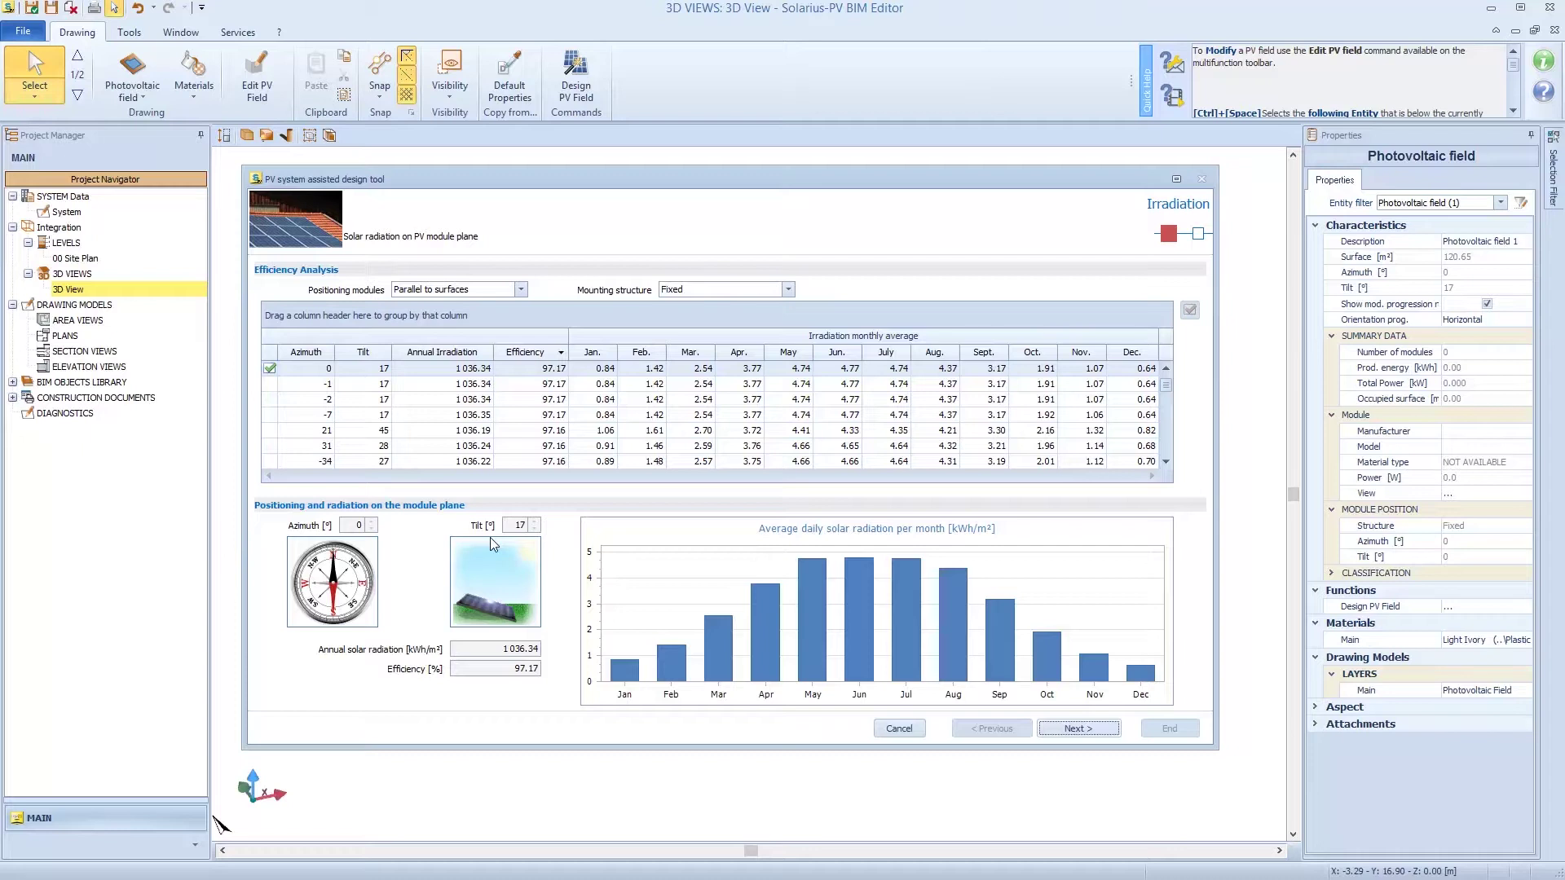
# - Try positioning the modules not parallel to the surface, with a tilt of 13°
pyautogui.click(418, 290)
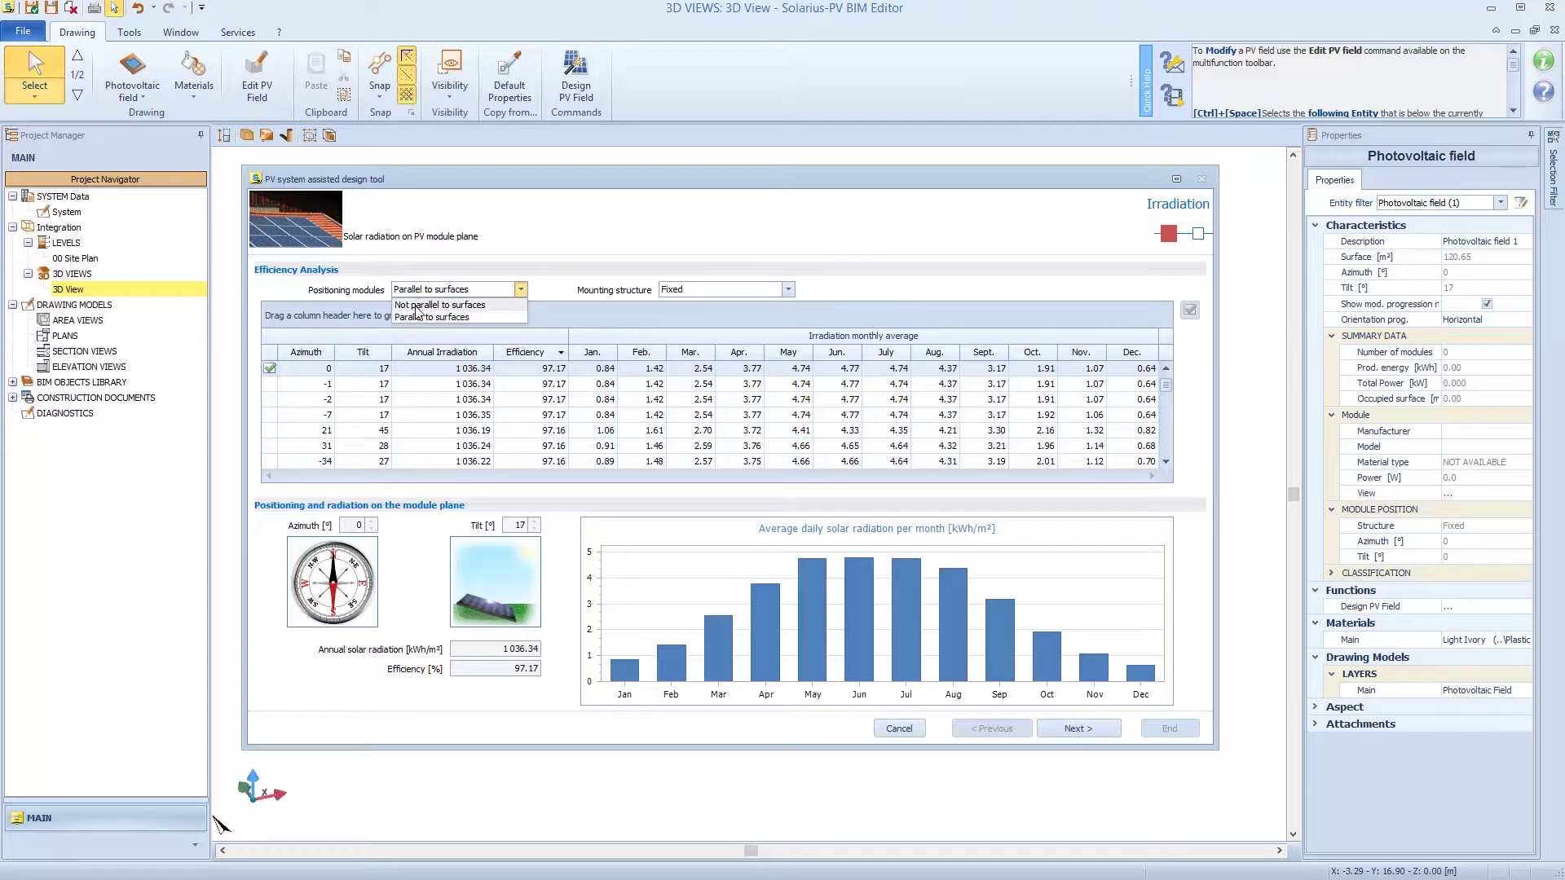
pyautogui.click(417, 306)
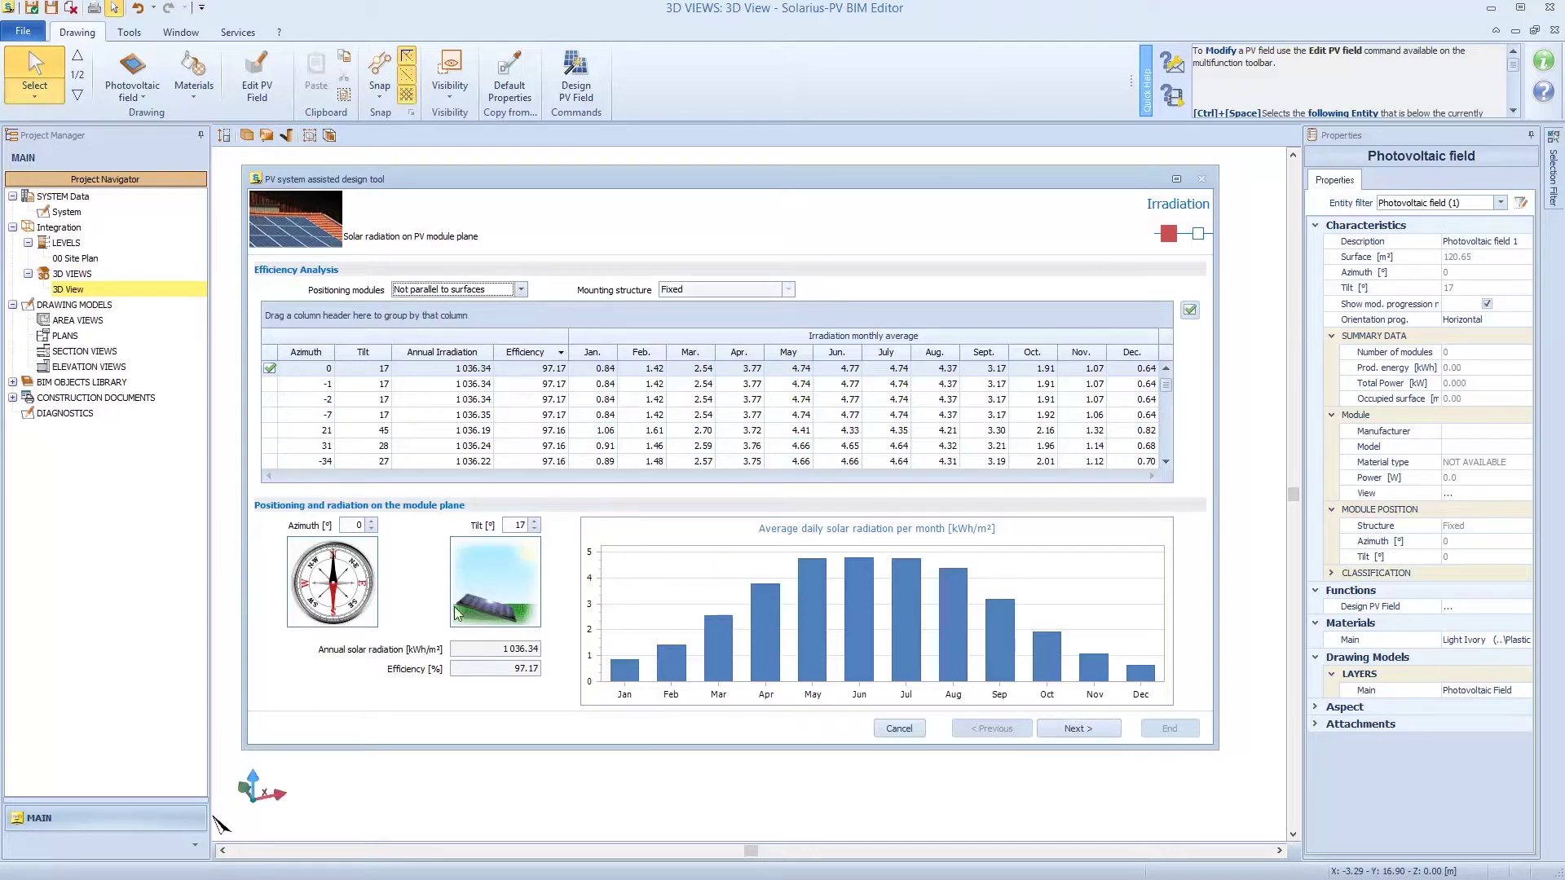
pyautogui.click(534, 530)
pyautogui.click(535, 521)
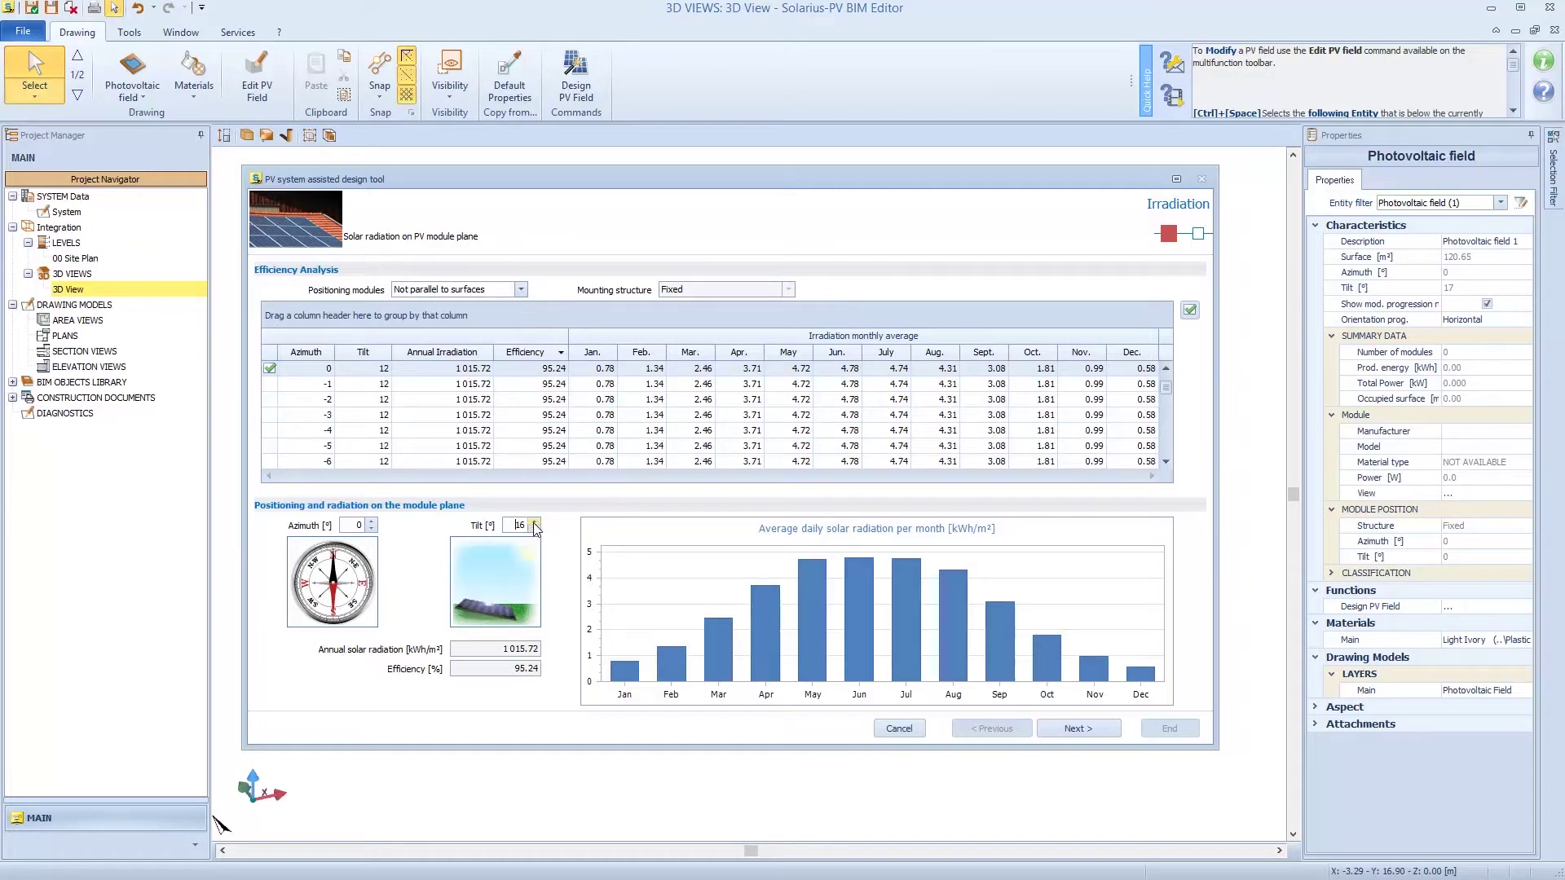
pyautogui.click(534, 531)
pyautogui.click(535, 530)
pyautogui.click(534, 531)
pyautogui.click(535, 530)
# - Set the module azimuth to 5°
pyautogui.click(372, 521)
pyautogui.click(371, 521)
pyautogui.click(371, 521)
pyautogui.click(372, 522)
pyautogui.click(371, 522)
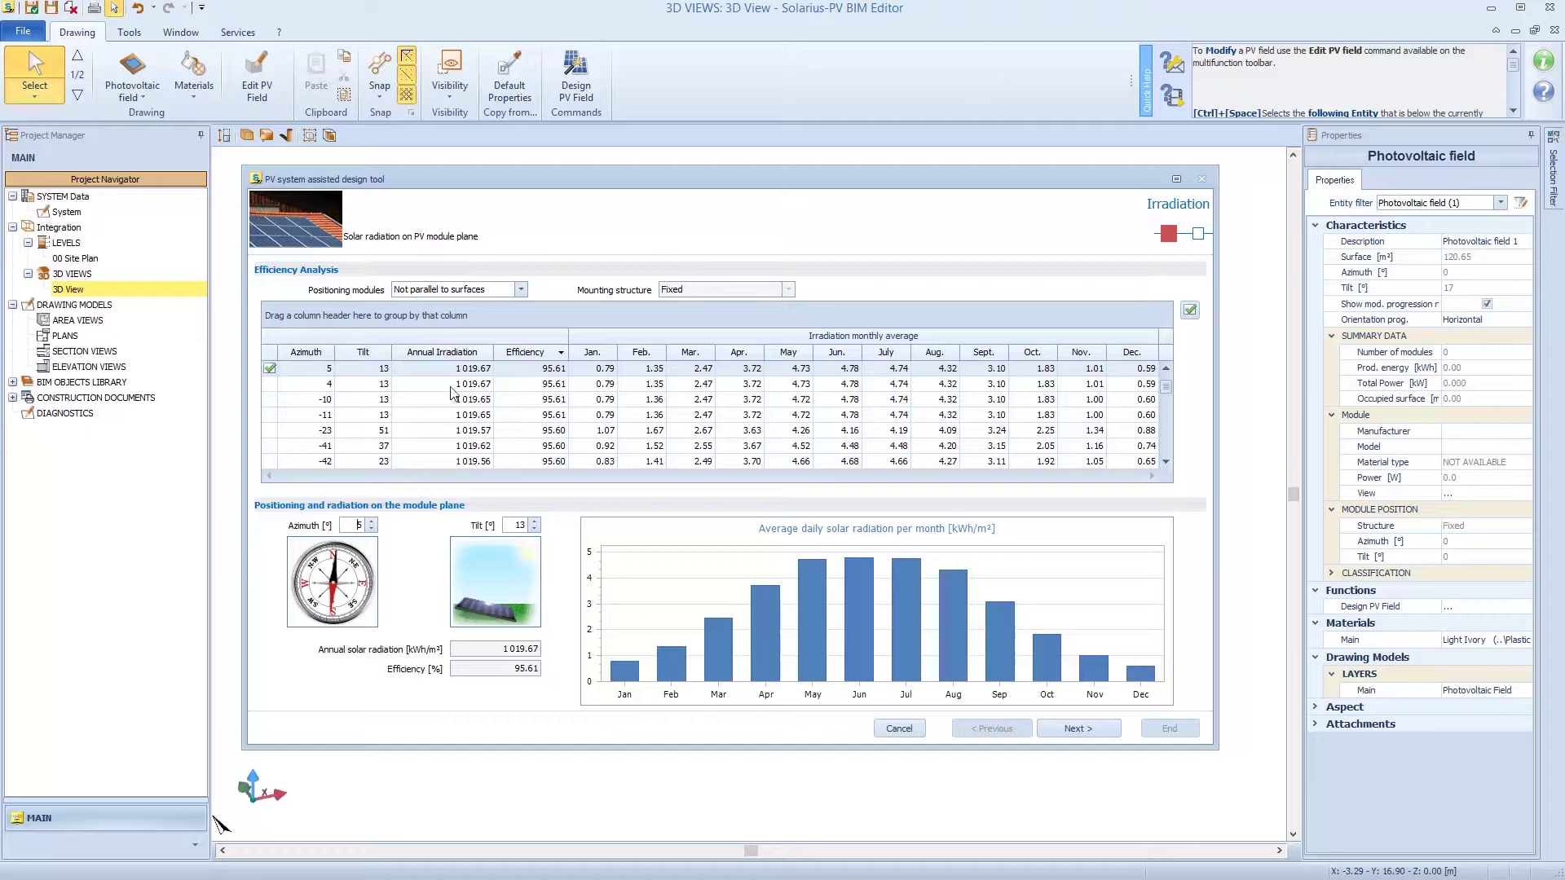
# - Set the module positioning to Parallel to surfaces, keep the Fixed mounting structure and continue to the module selection
pyautogui.click(482, 292)
pyautogui.click(470, 316)
pyautogui.click(704, 291)
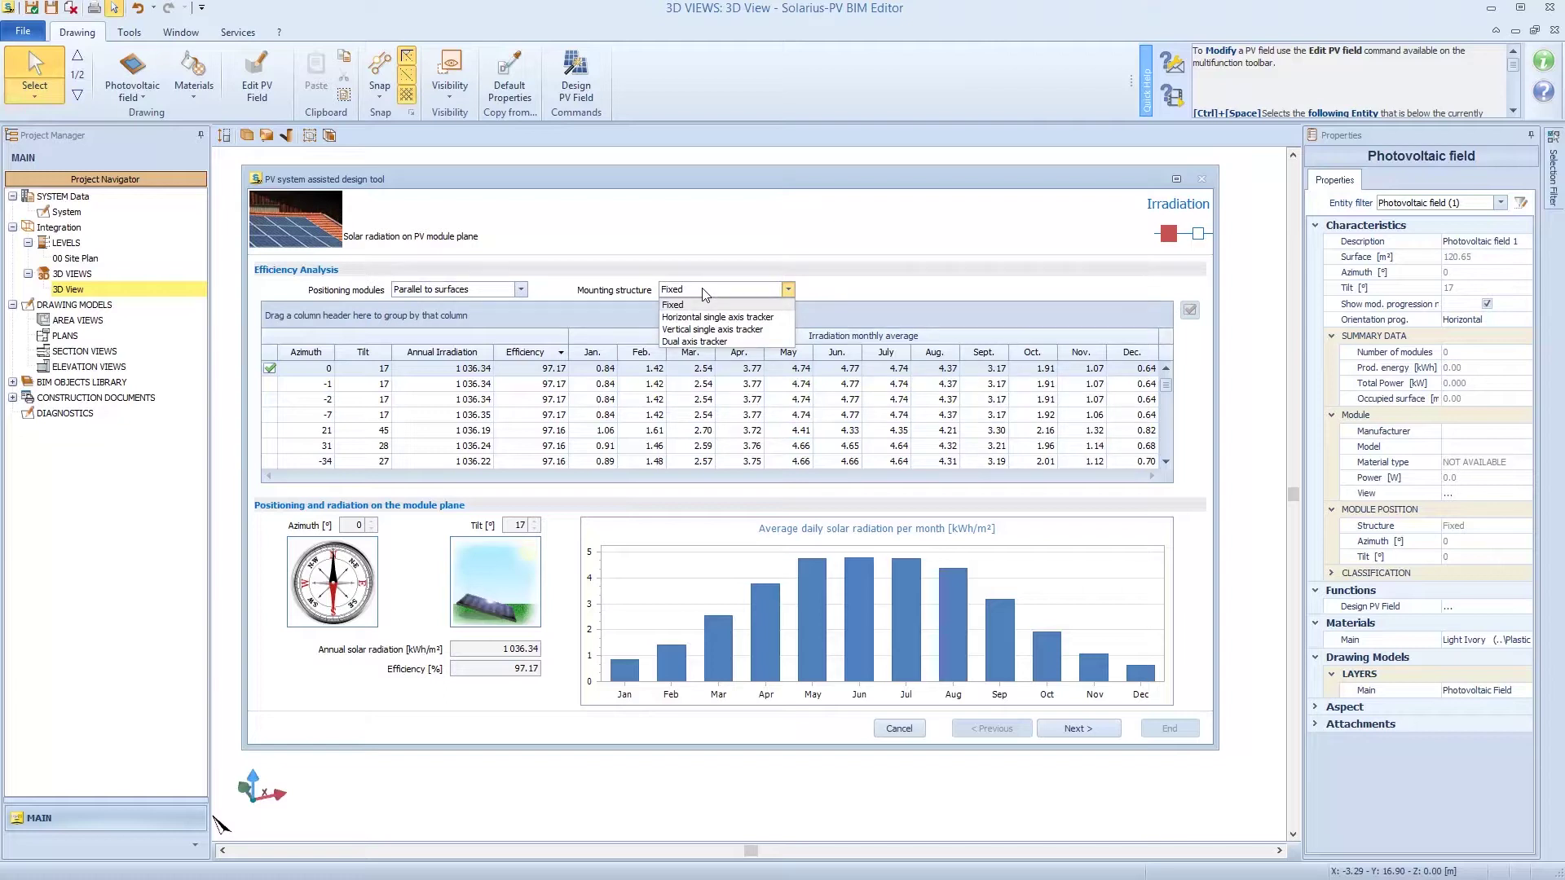
pyautogui.click(704, 293)
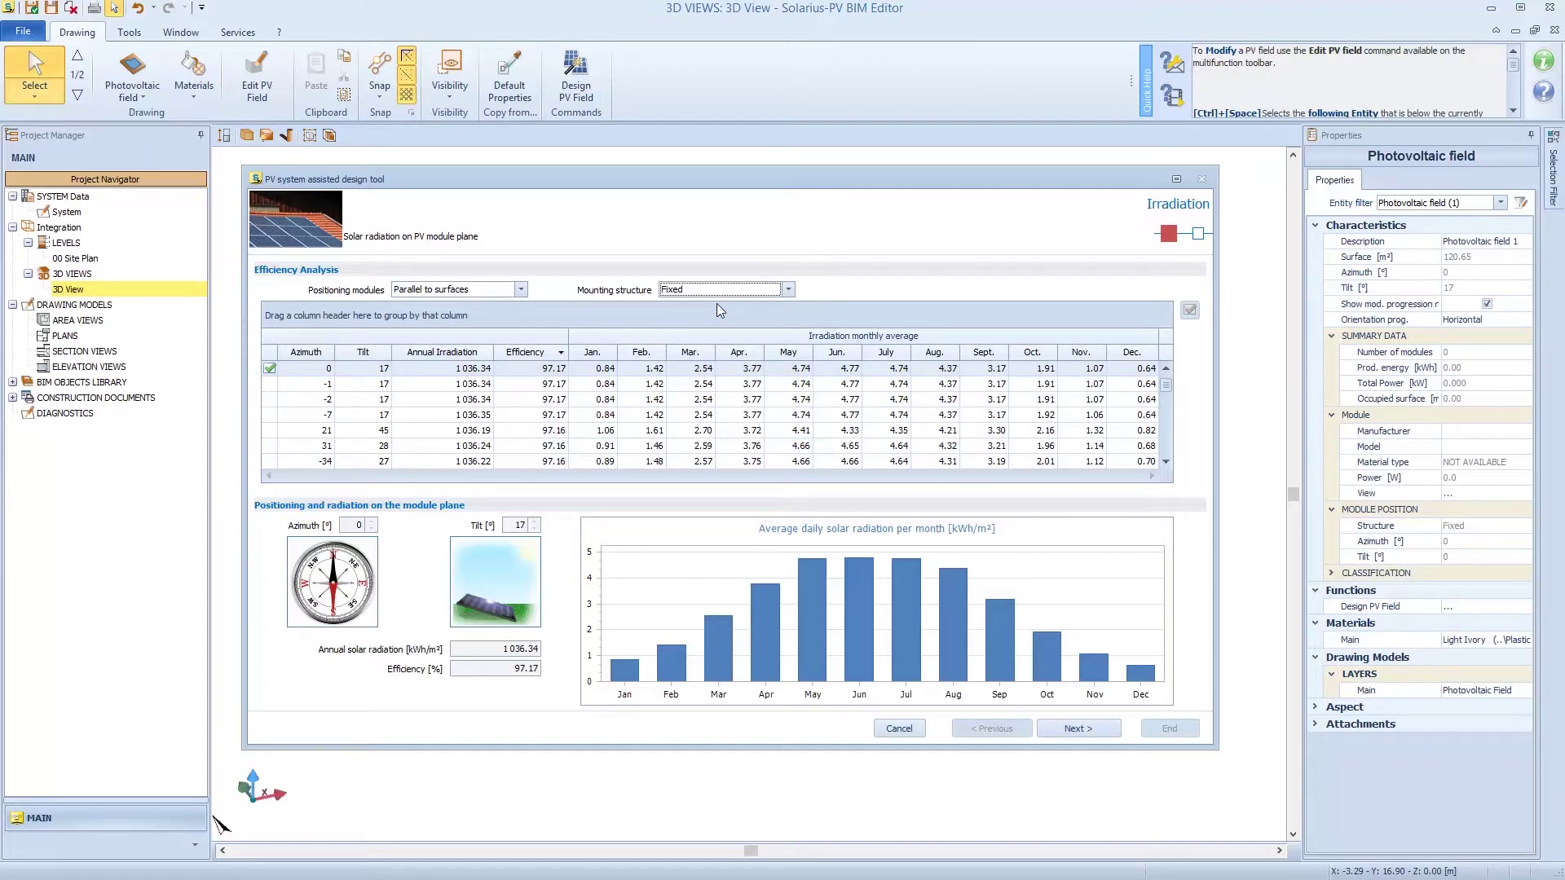
pyautogui.click(1062, 728)
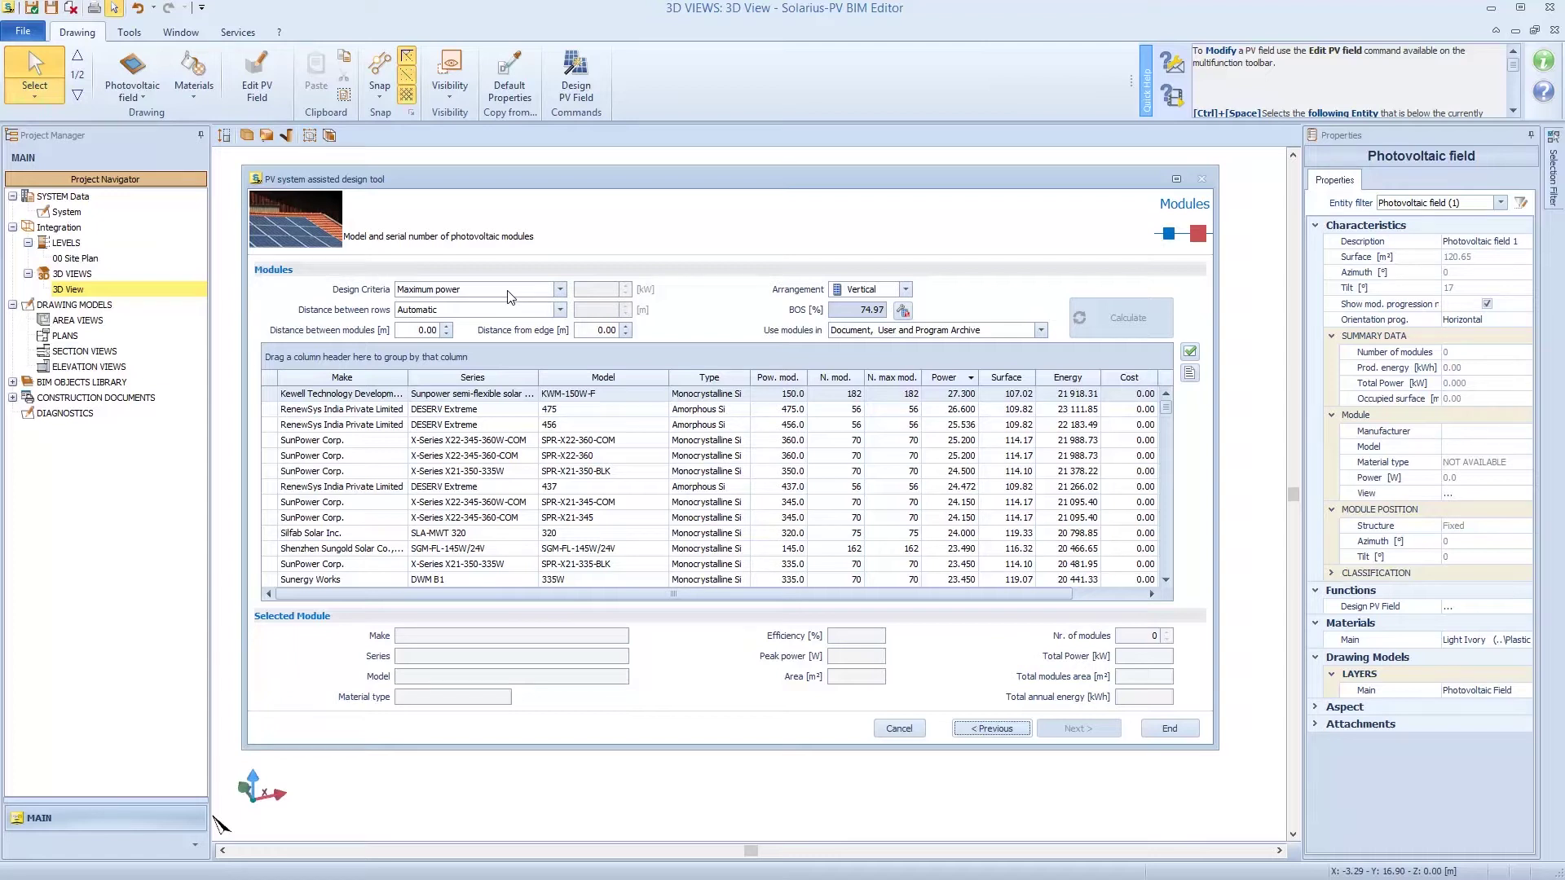
# - Keep the Vertical arrangement and Automatic row distance, and use modules from the Document, User and Program Archive
pyautogui.click(865, 292)
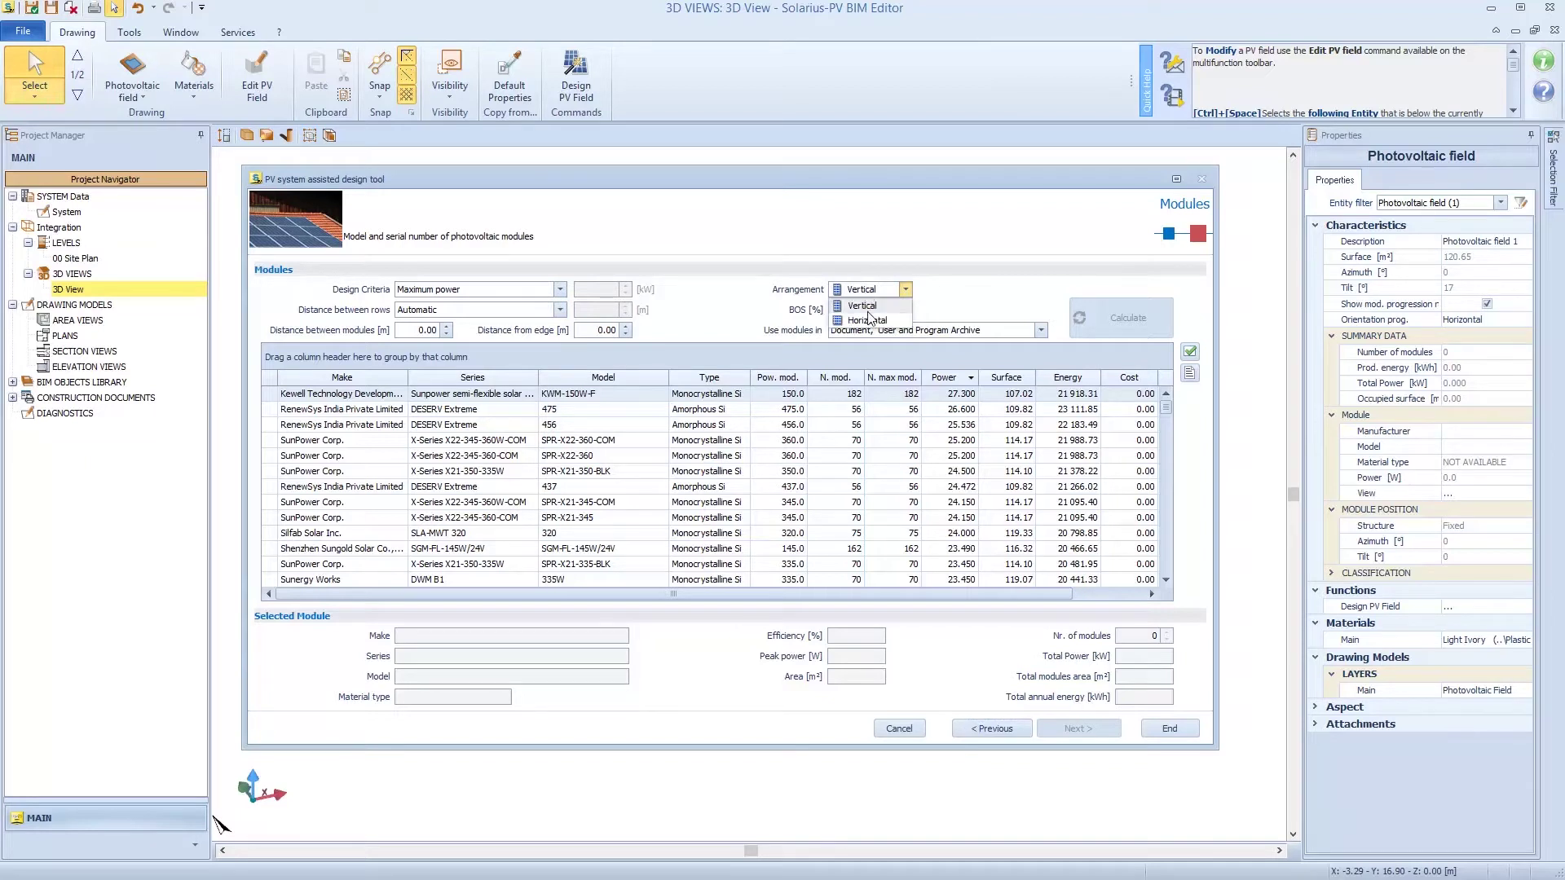
pyautogui.click(870, 306)
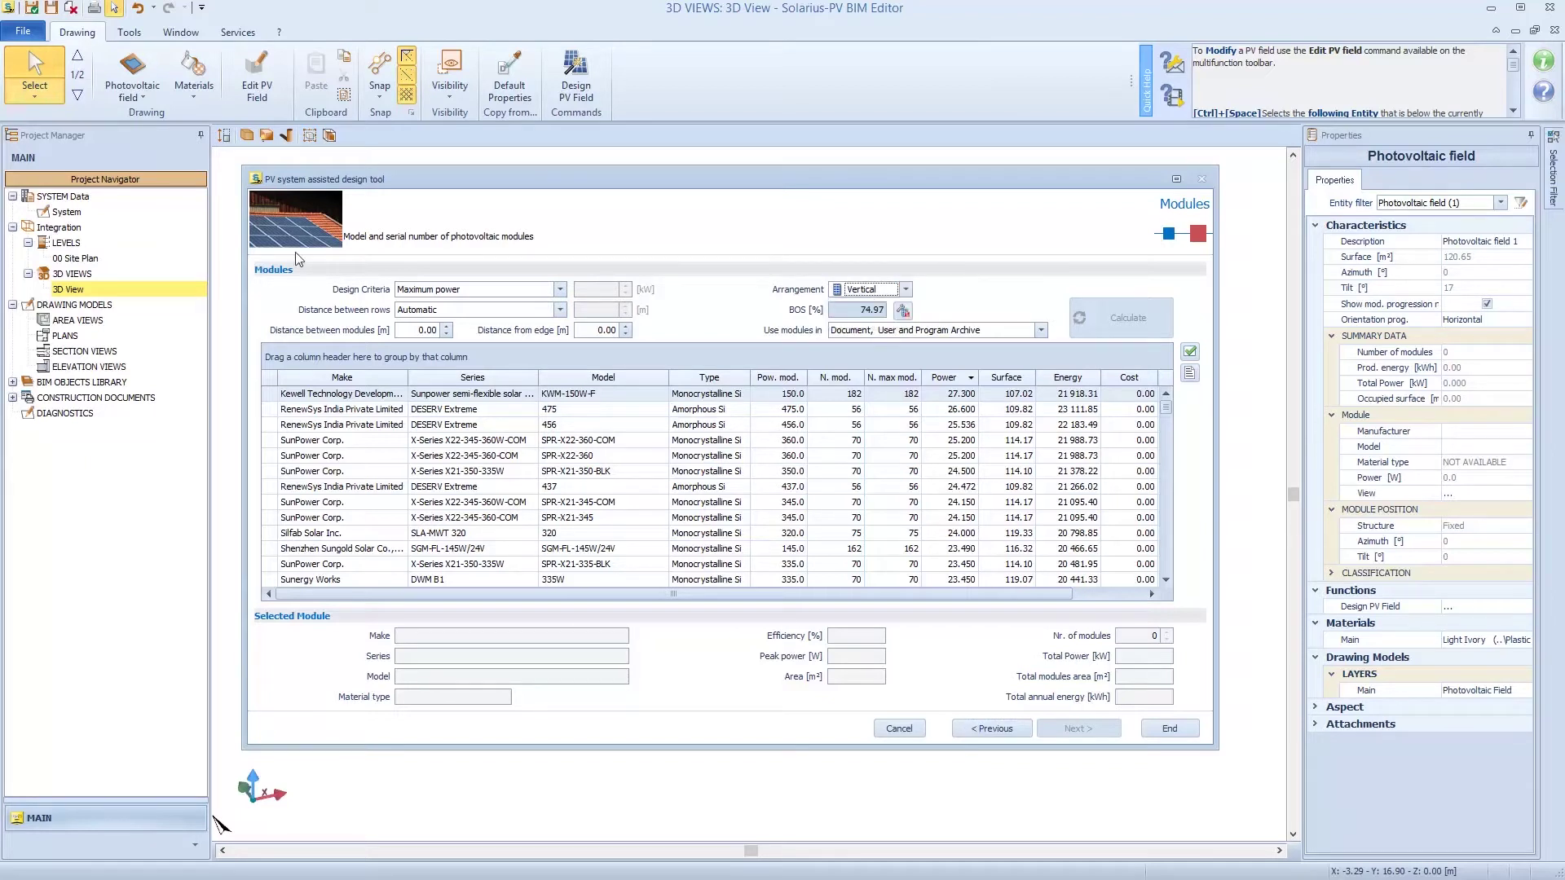
pyautogui.click(516, 308)
pyautogui.click(516, 308)
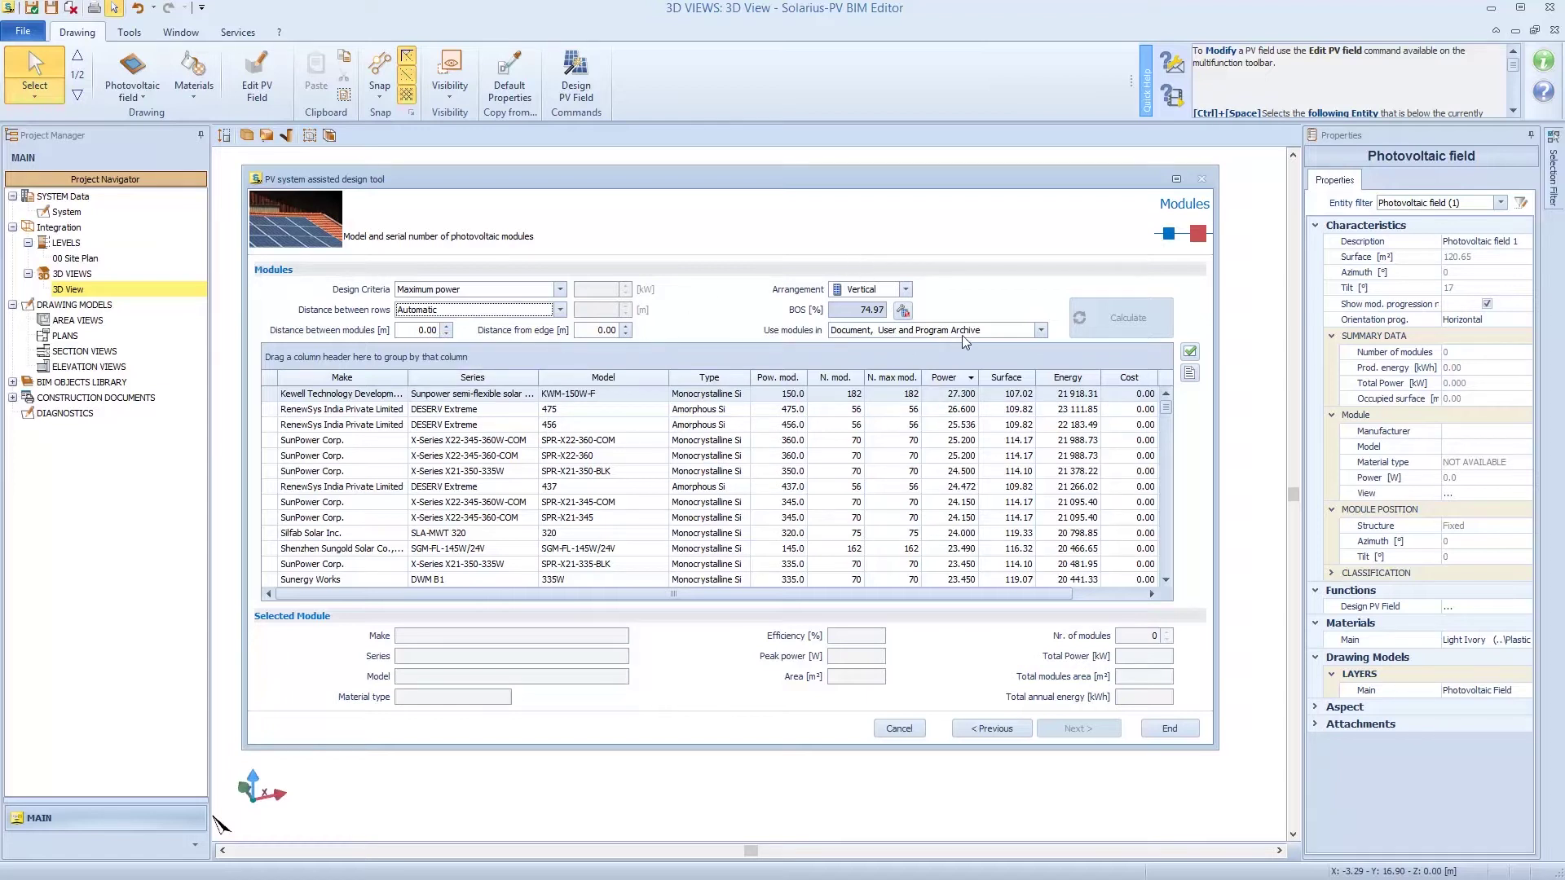
pyautogui.click(1001, 330)
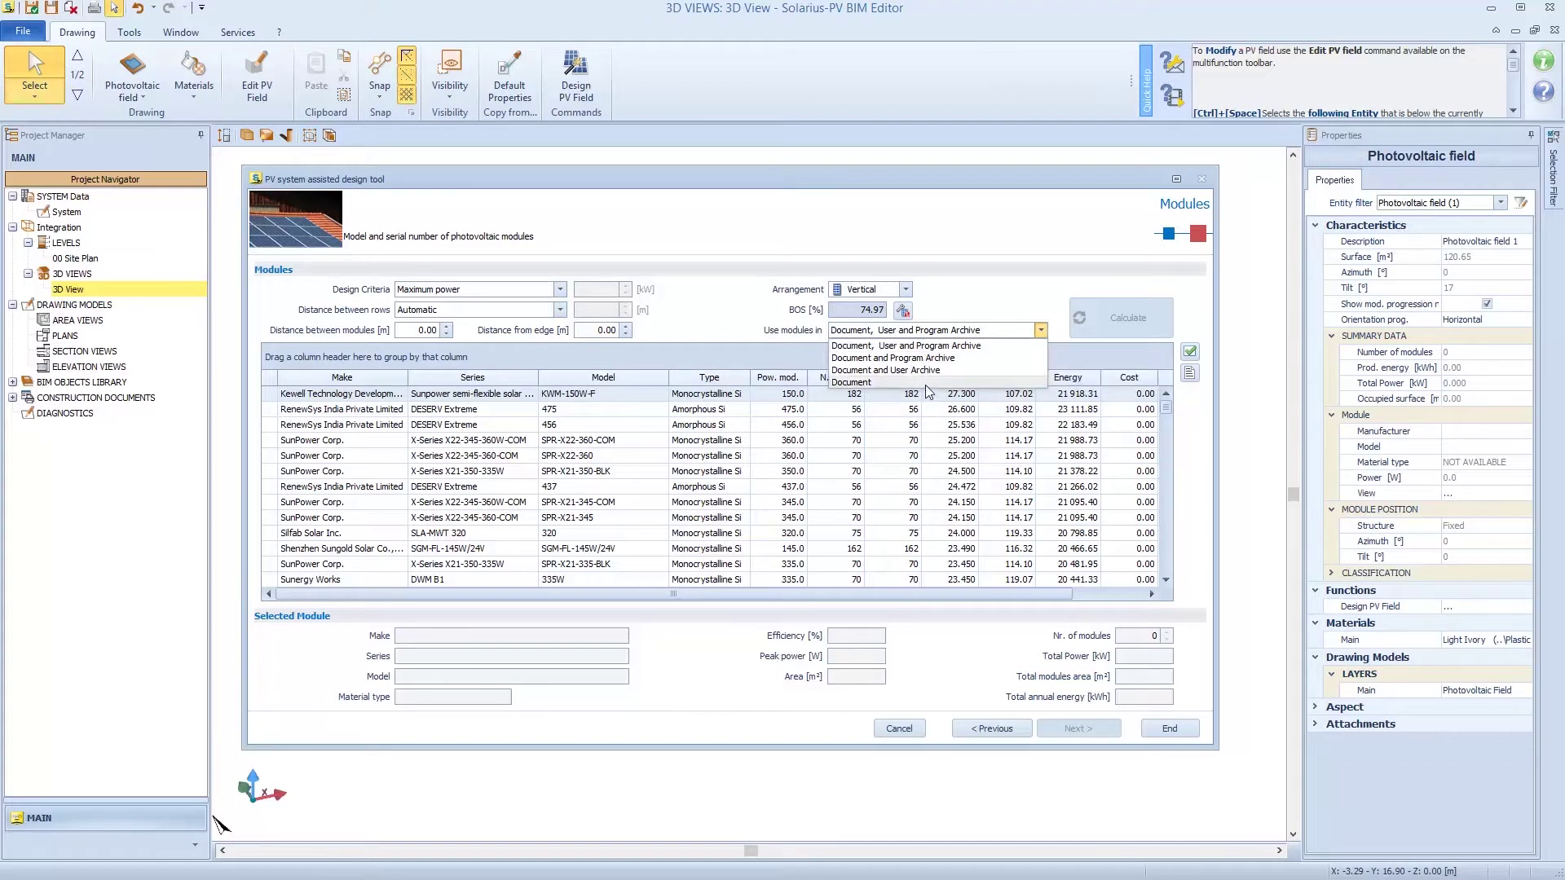
pyautogui.click(961, 345)
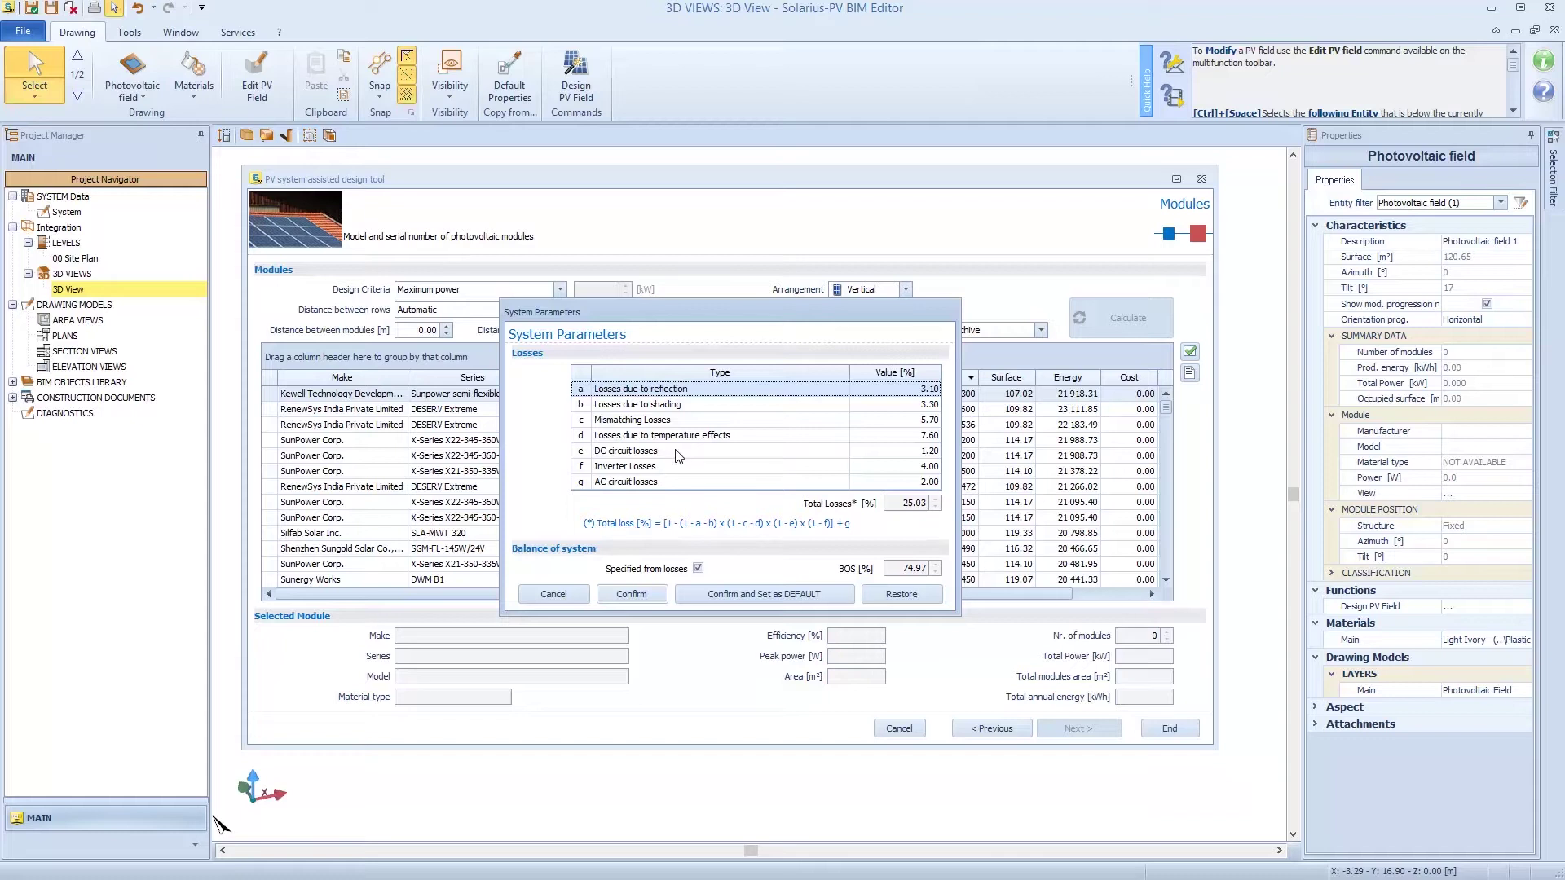
# - Try turning off the loss-based calculation of the balance of system, then restore the system parameters
pyautogui.click(698, 438)
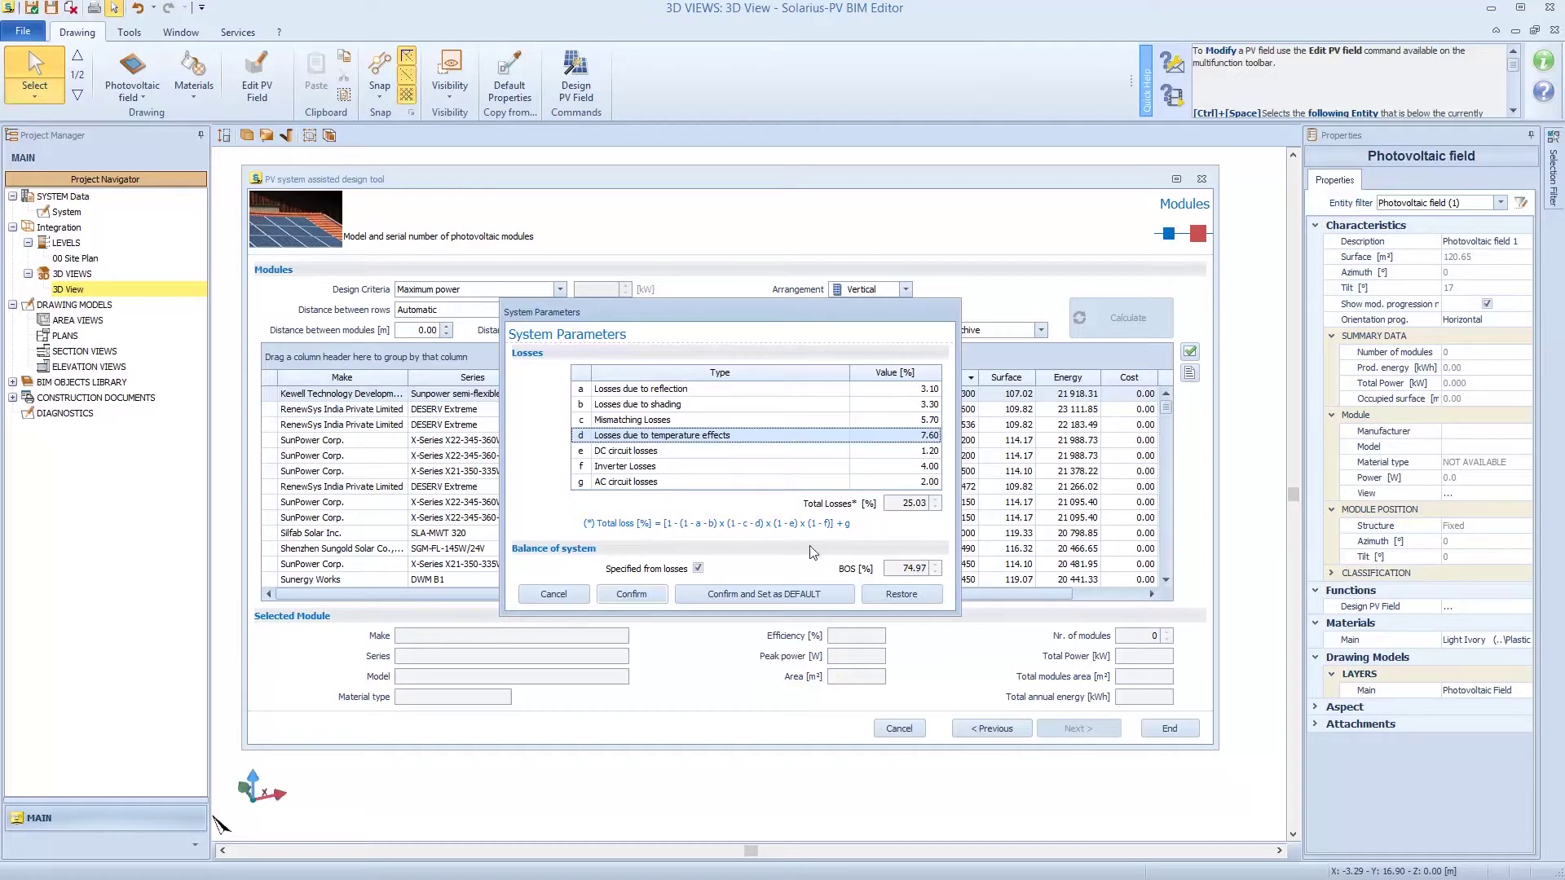
pyautogui.click(699, 568)
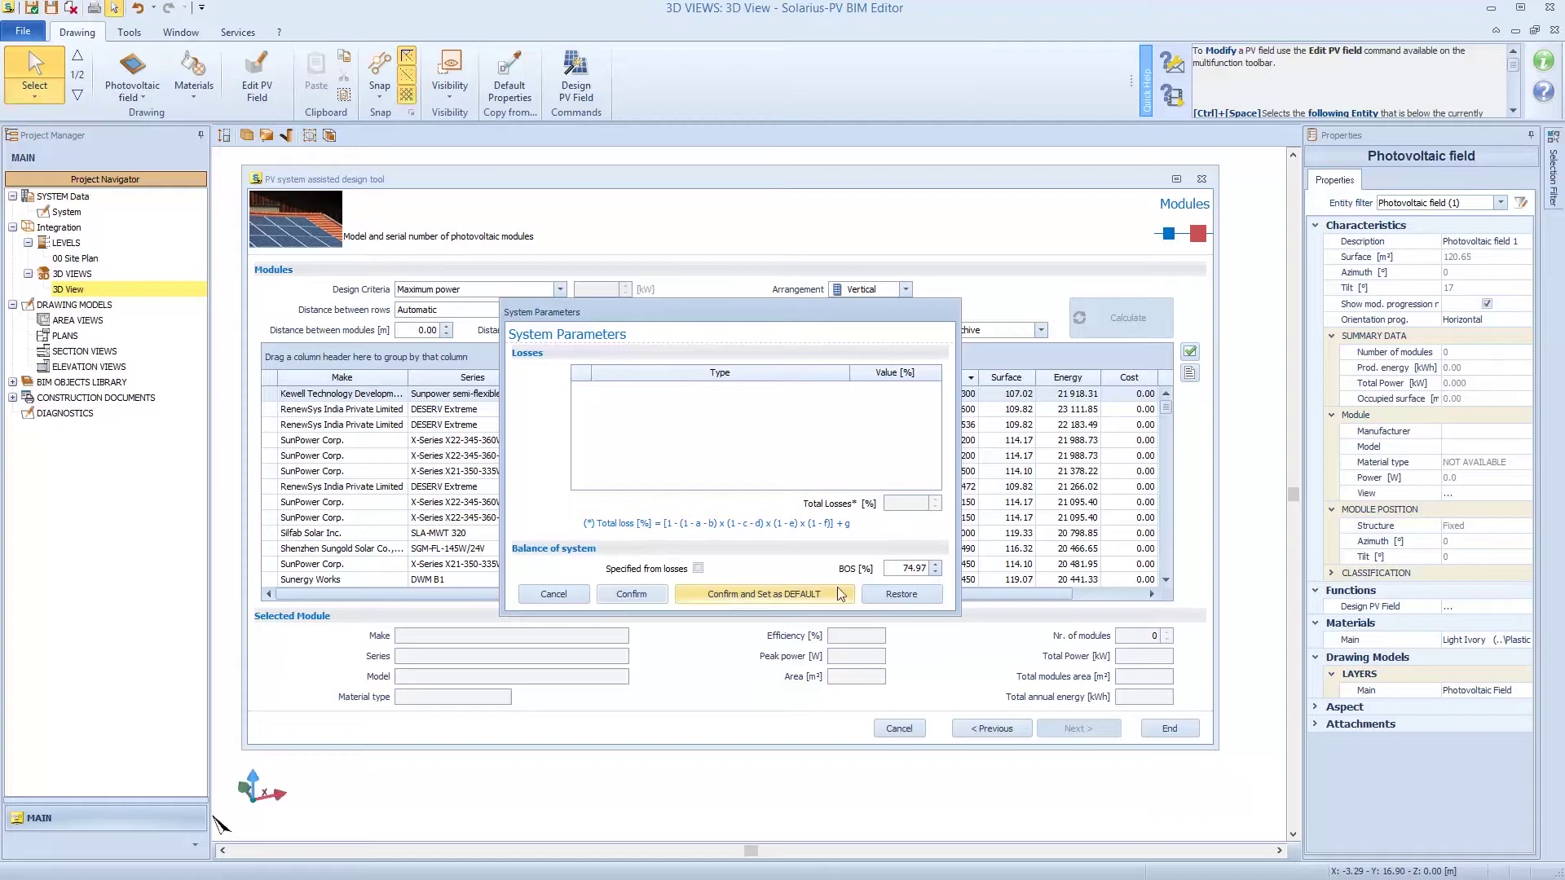
pyautogui.click(888, 595)
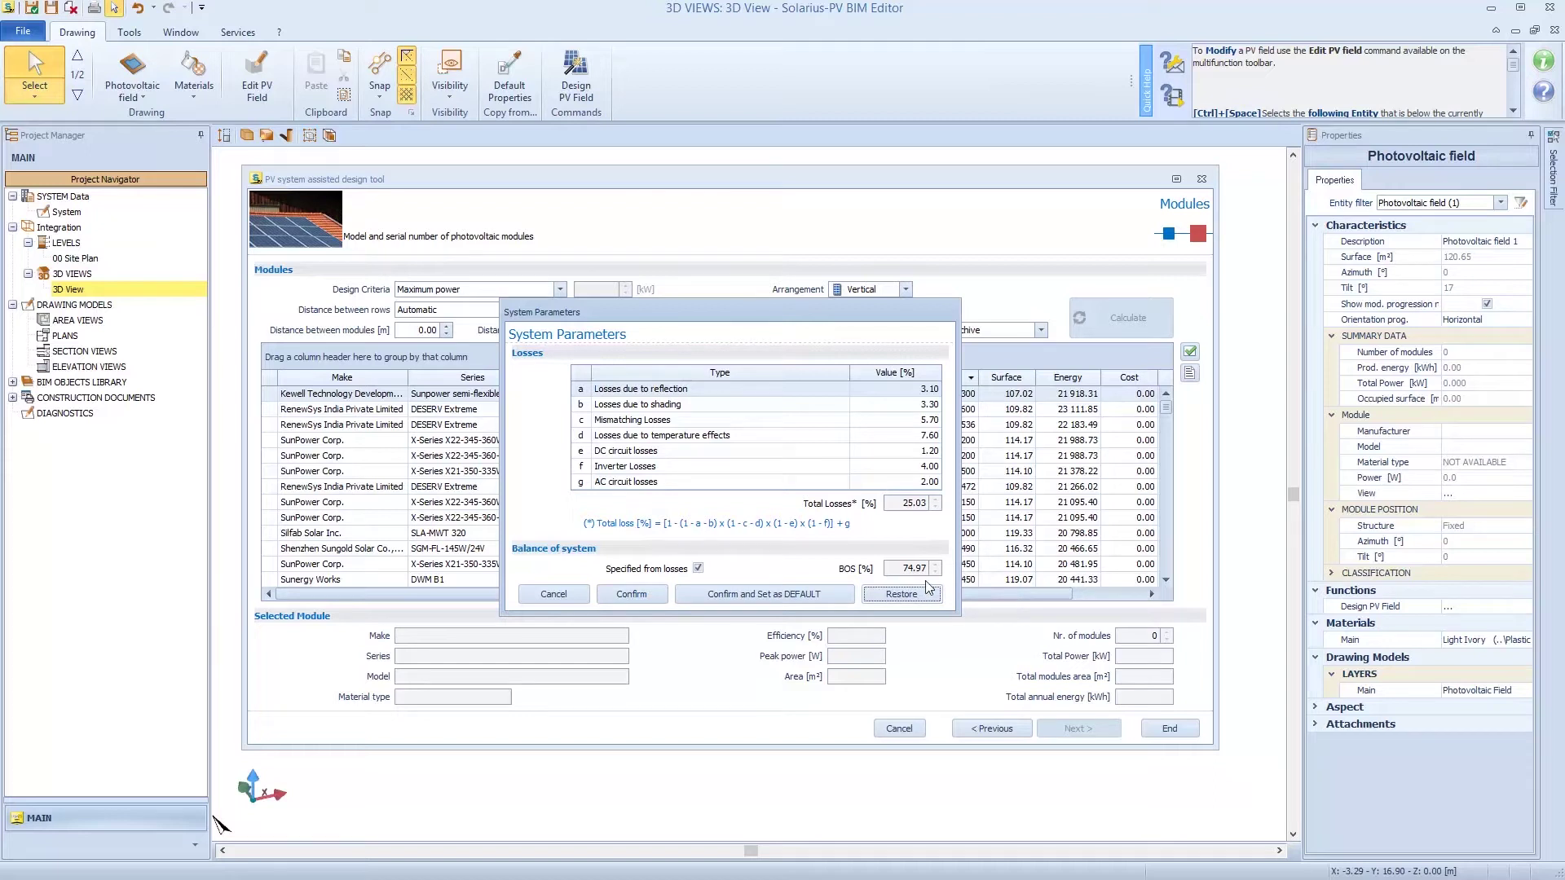
# - Confirm the system parameters with the shading loss kept at 3.30% and calculate the available modules for maximum power
pyautogui.click(937, 404)
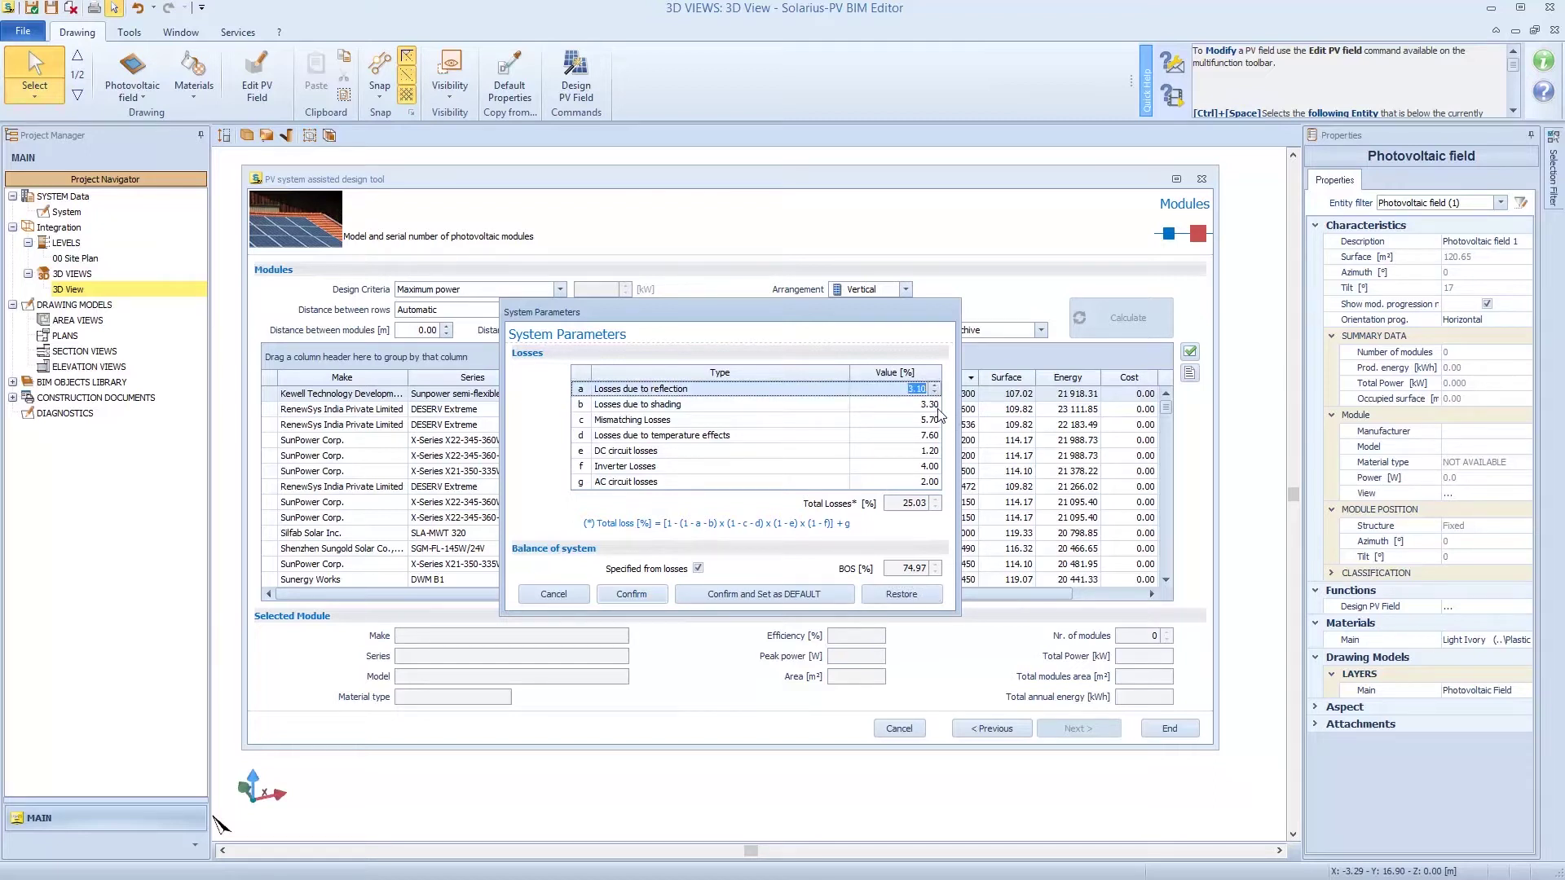
pyautogui.click(935, 401)
pyautogui.click(935, 407)
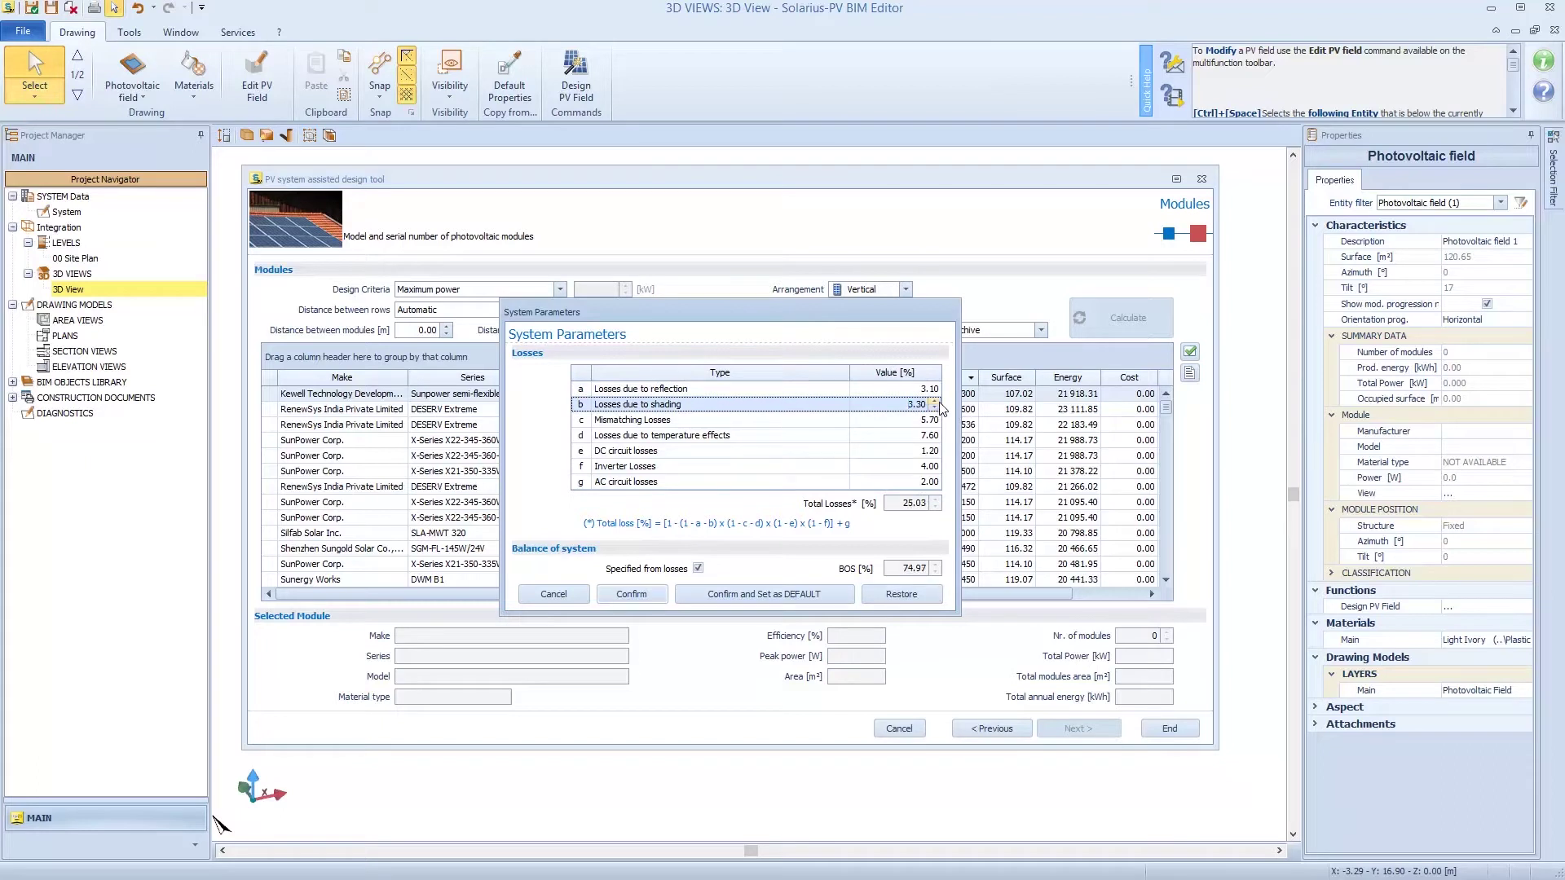
pyautogui.click(631, 595)
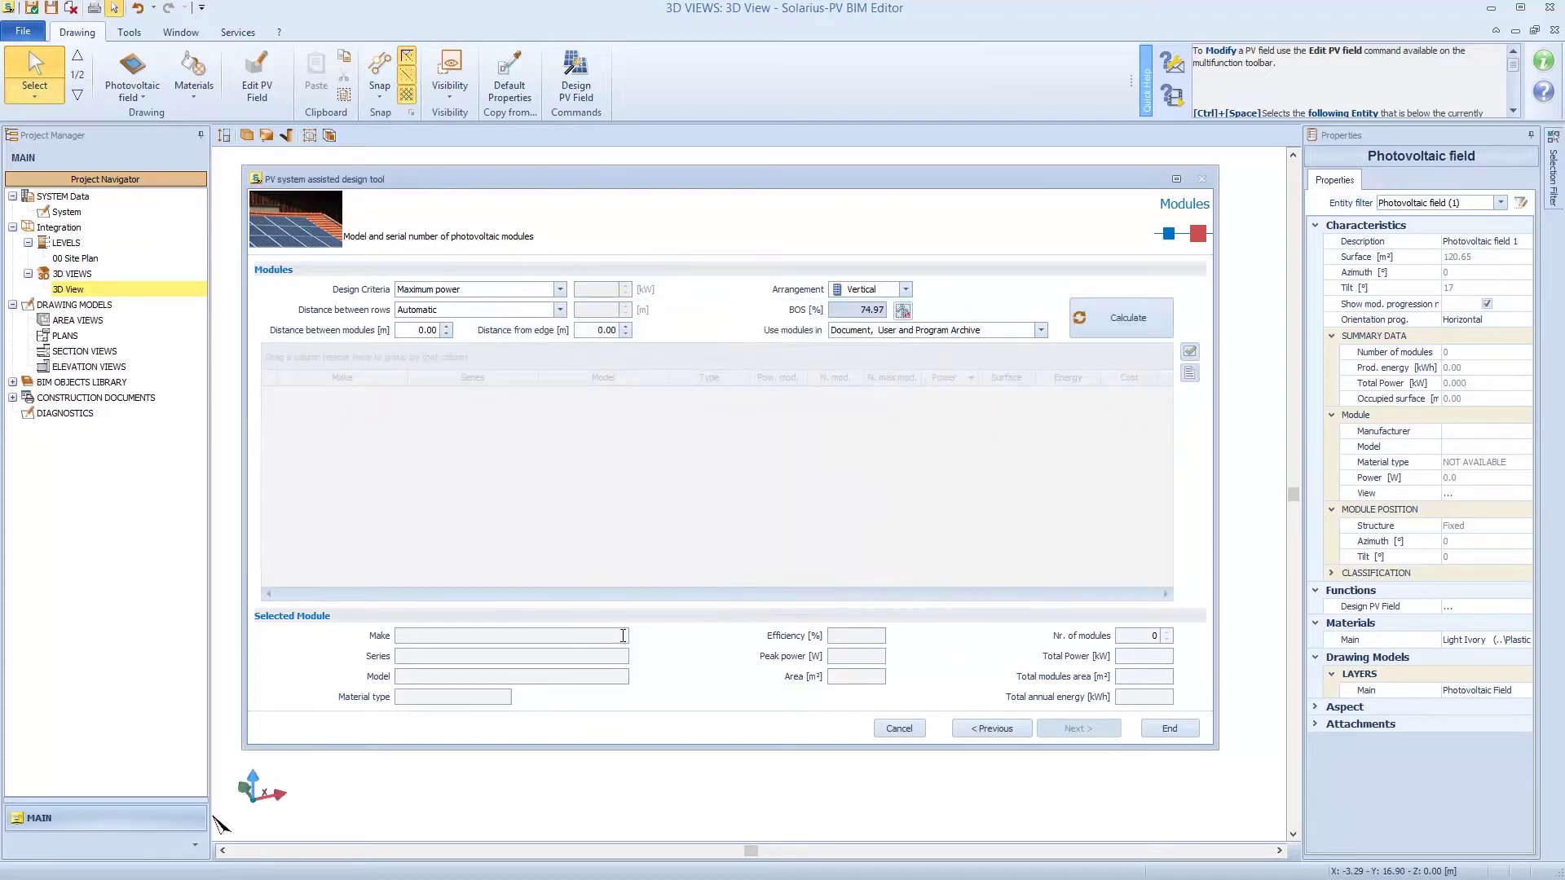
pyautogui.click(1117, 308)
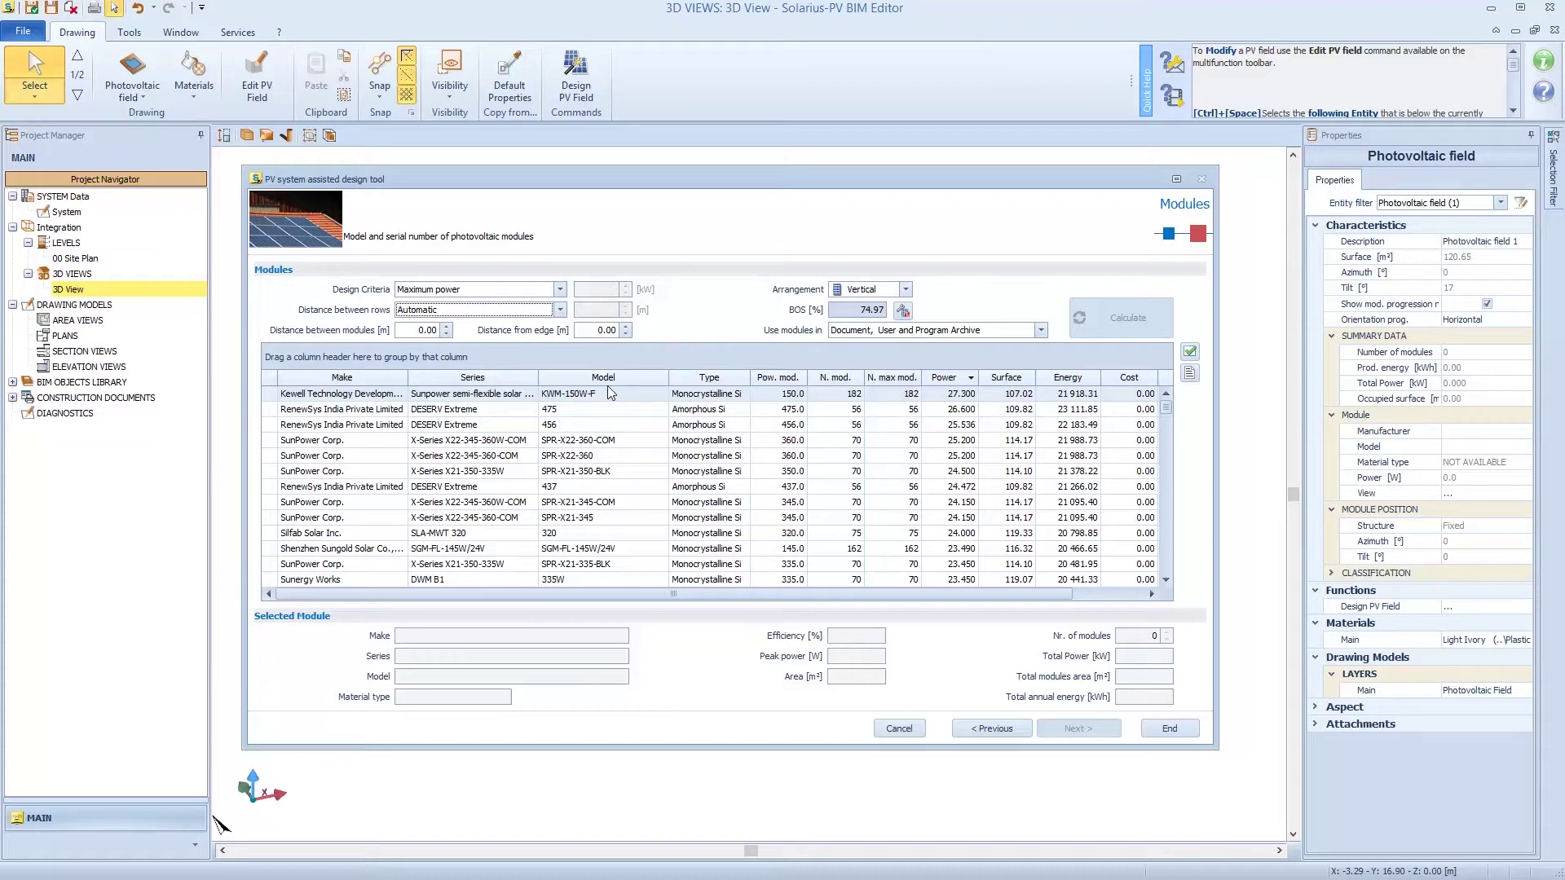
# - Filter the module list to a module power equal to 300, browse it, and remove the filter
pyautogui.click(803, 376)
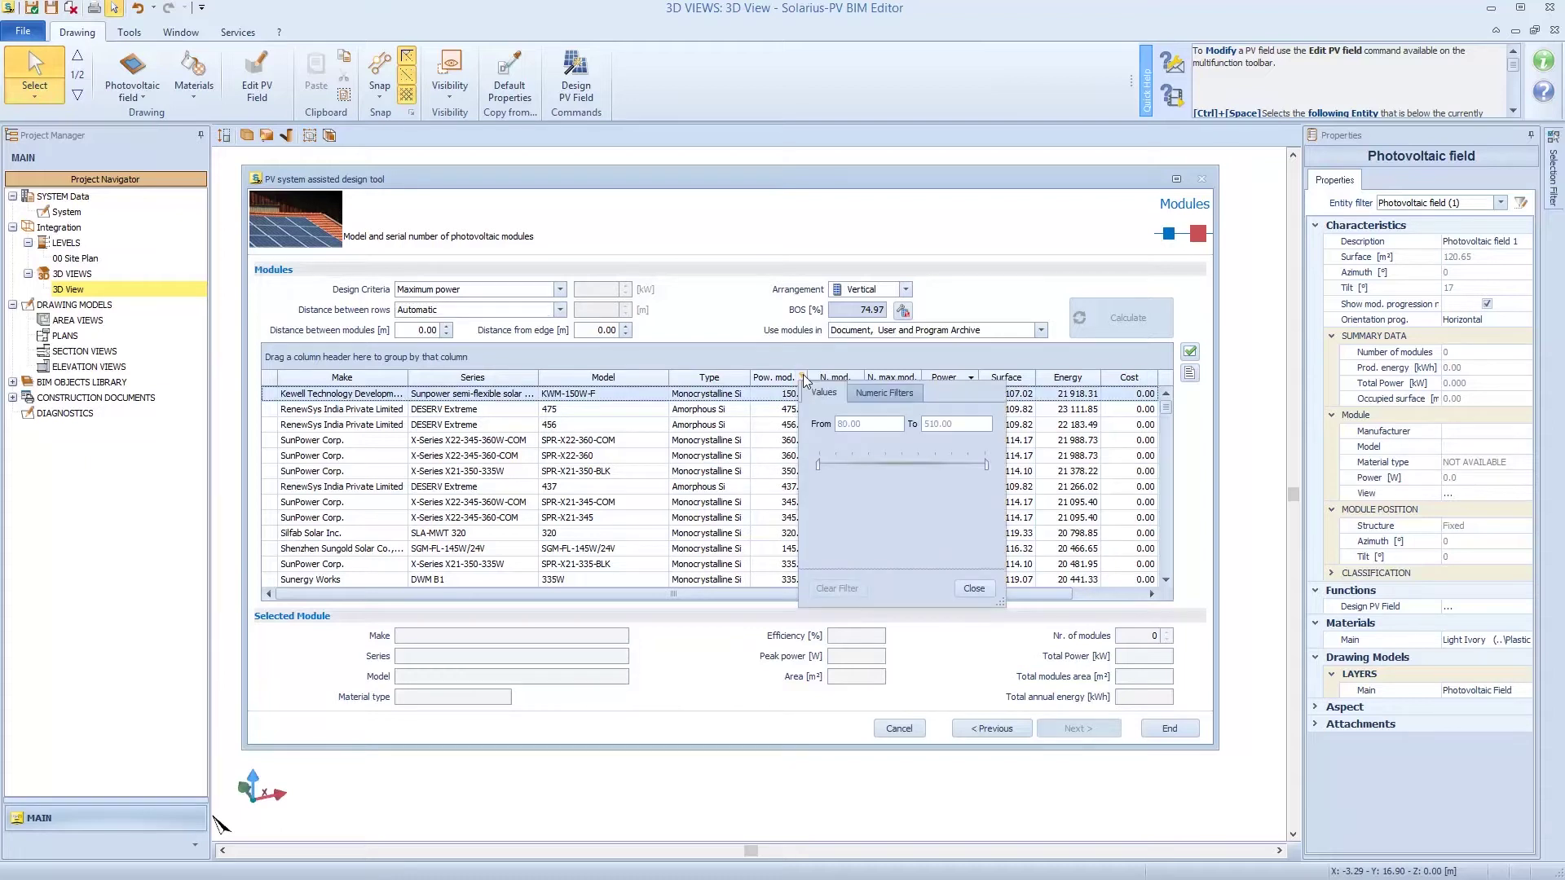
pyautogui.click(899, 394)
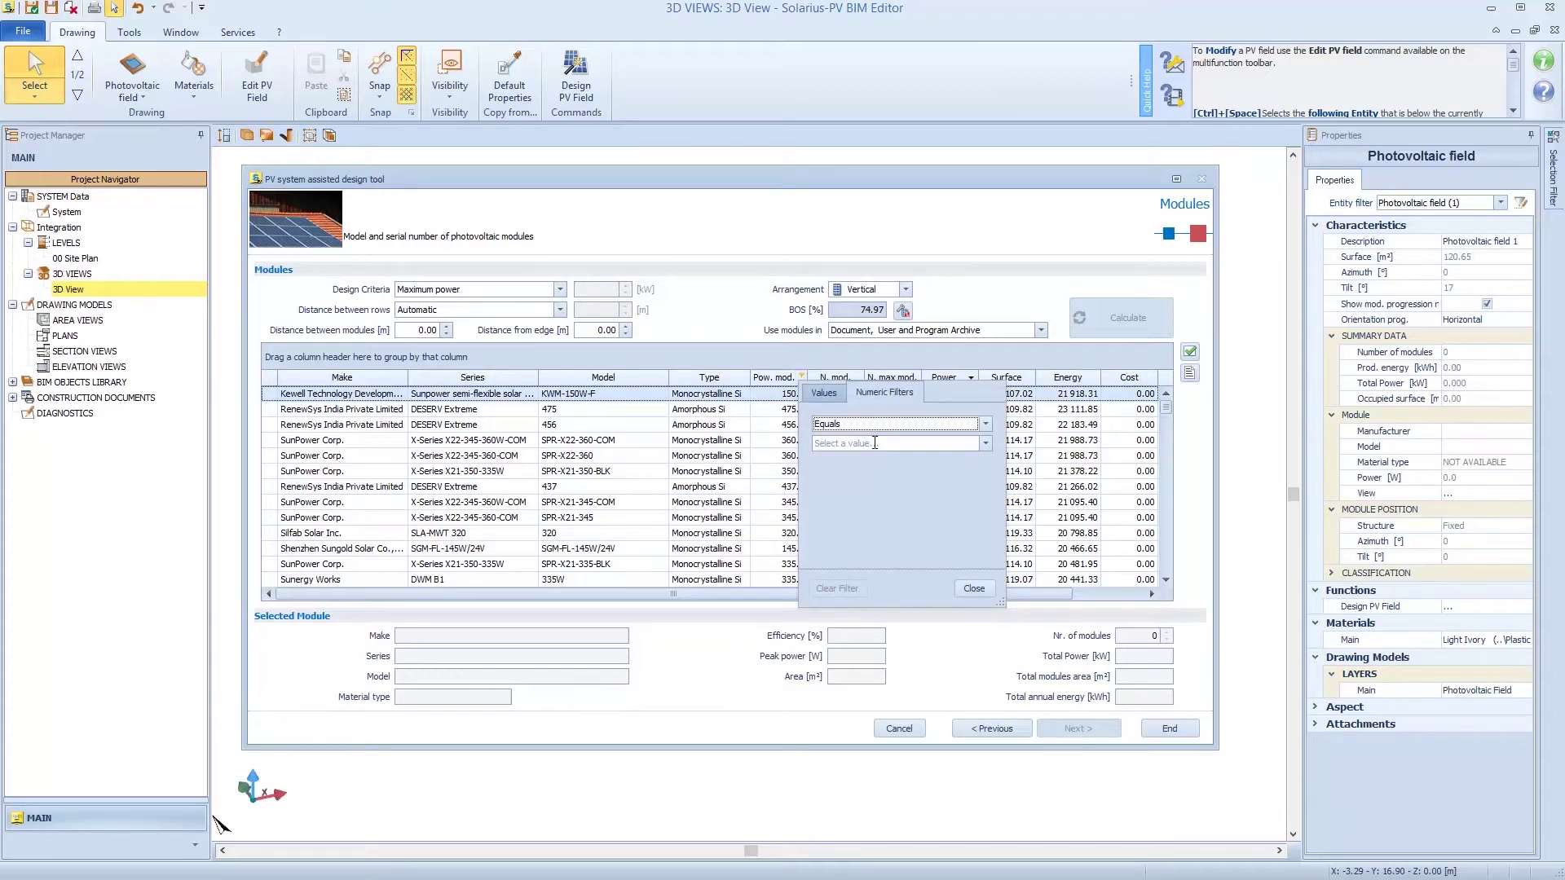
pyautogui.click(876, 442)
pyautogui.write('300')
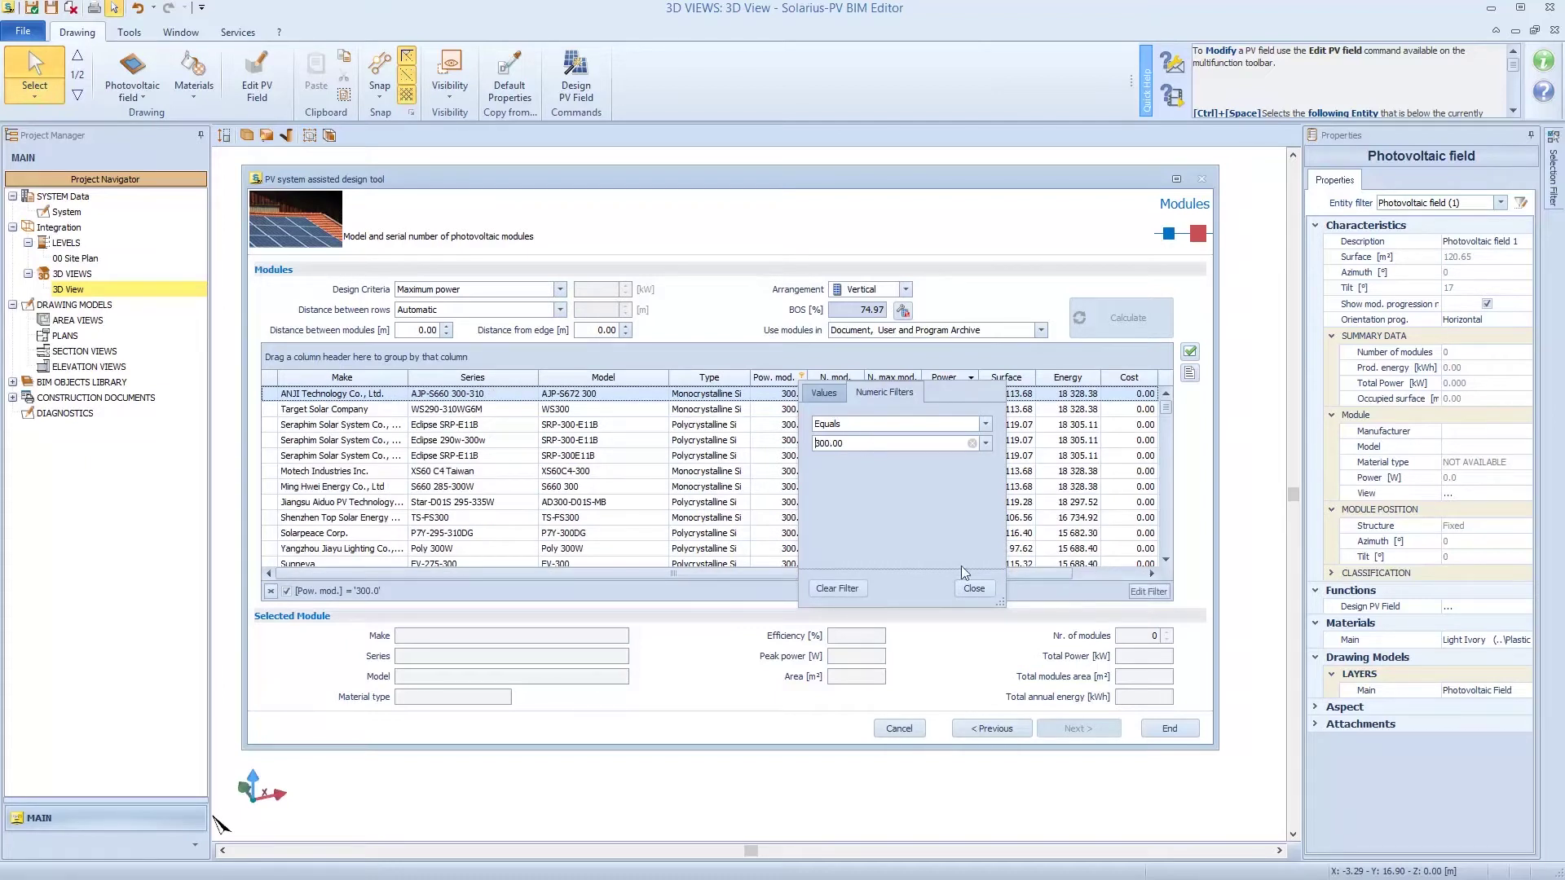
pyautogui.click(982, 589)
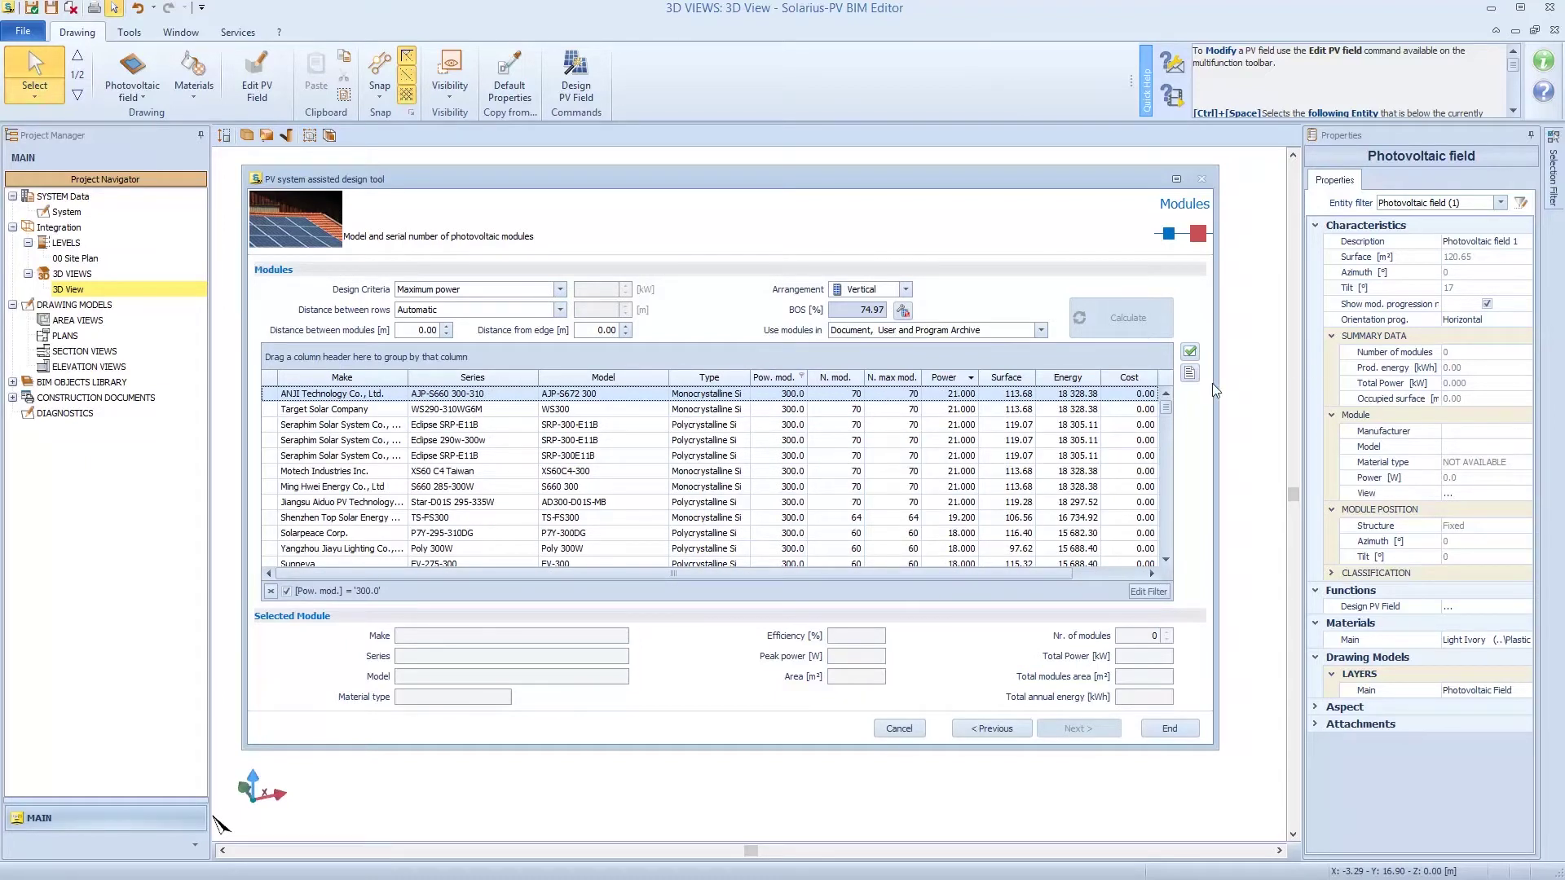
pyautogui.moveTo(1166, 410)
pyautogui.mouseDown()
pyautogui.moveTo(1171, 543)
pyautogui.moveTo(1184, 402)
pyautogui.mouseUp()
pyautogui.click(270, 590)
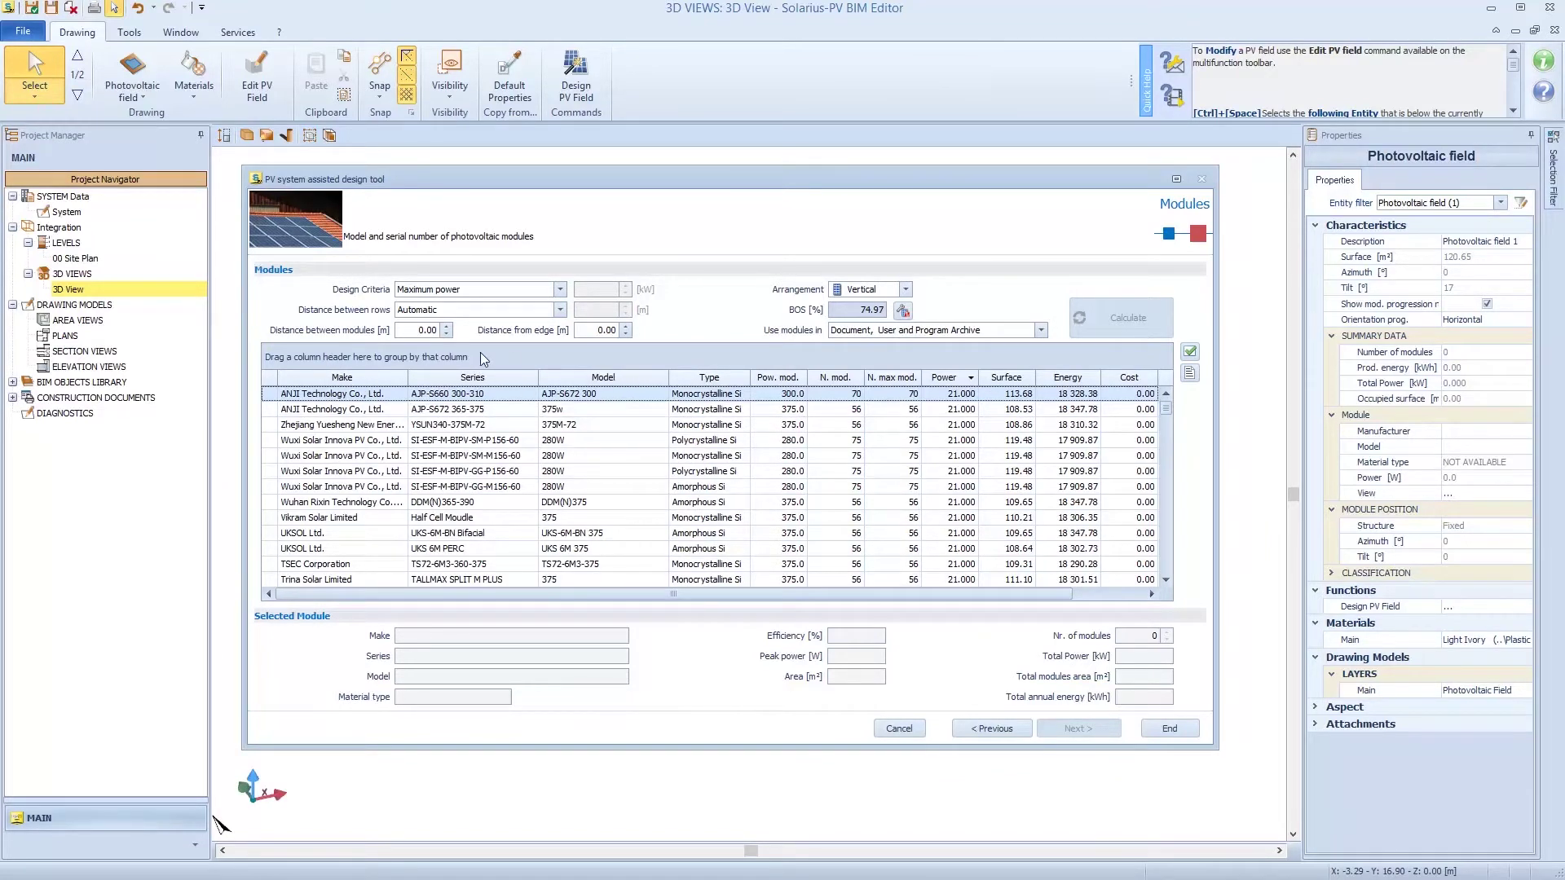
# - Group the module list by type and, within each type, by module power
pyautogui.moveTo(706, 377); pyautogui.dragTo(381, 364)
pyautogui.moveTo(697, 385); pyautogui.dragTo(349, 368)
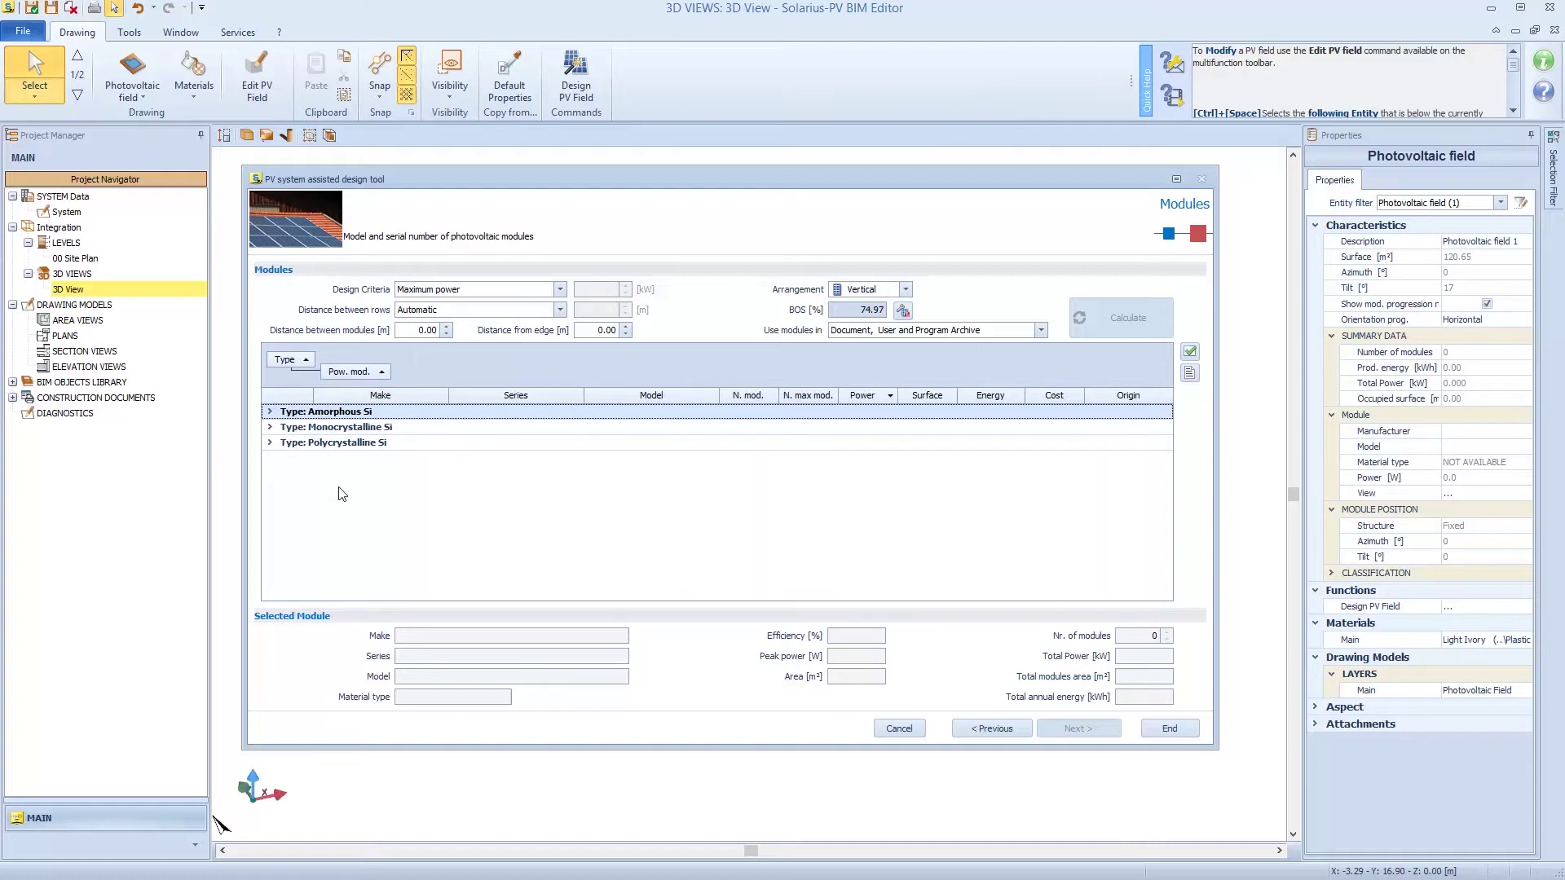
# - Select the Jiangsu Aiduo AD300-D01S-MB among the polycrystalline modules with 300 W module power
pyautogui.click(270, 443)
pyautogui.scroll(-15, 422, 545)
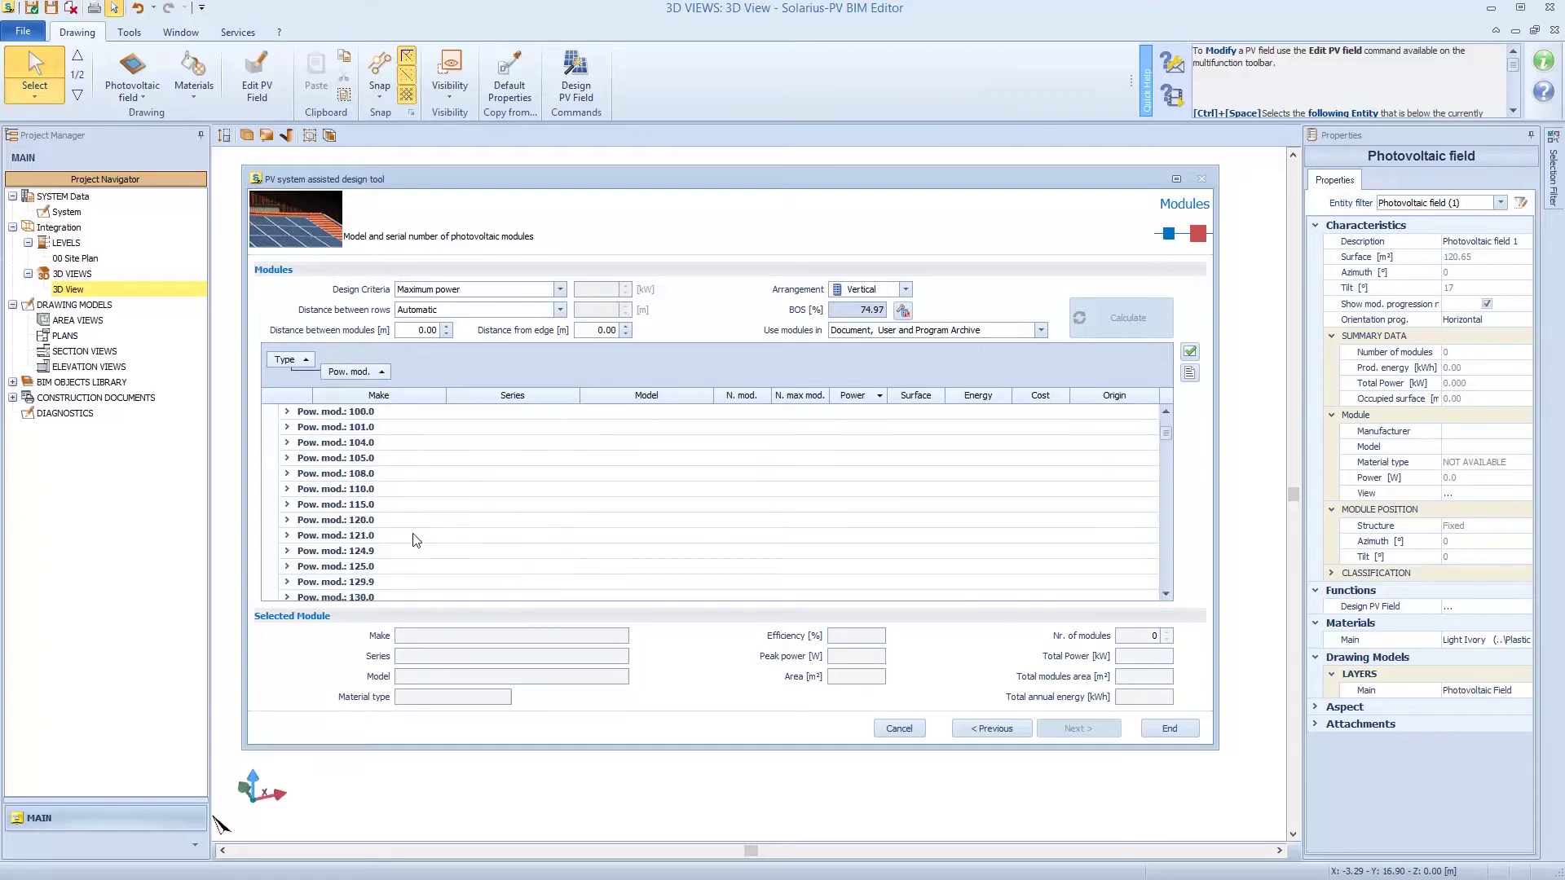
pyautogui.scroll(-10, 416, 532)
pyautogui.click(286, 489)
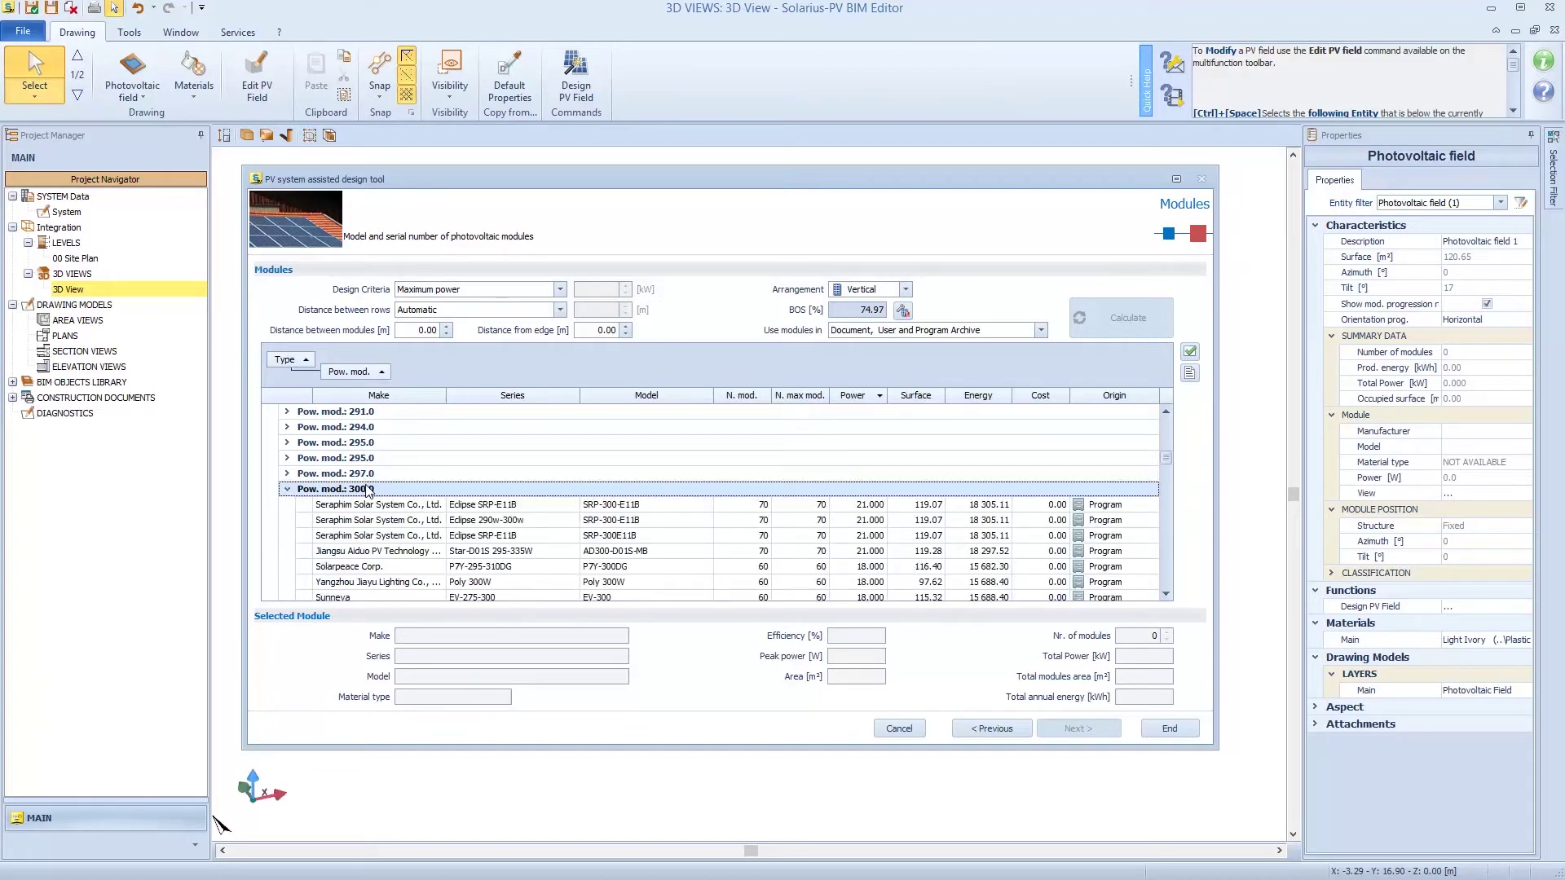
pyautogui.click(424, 552)
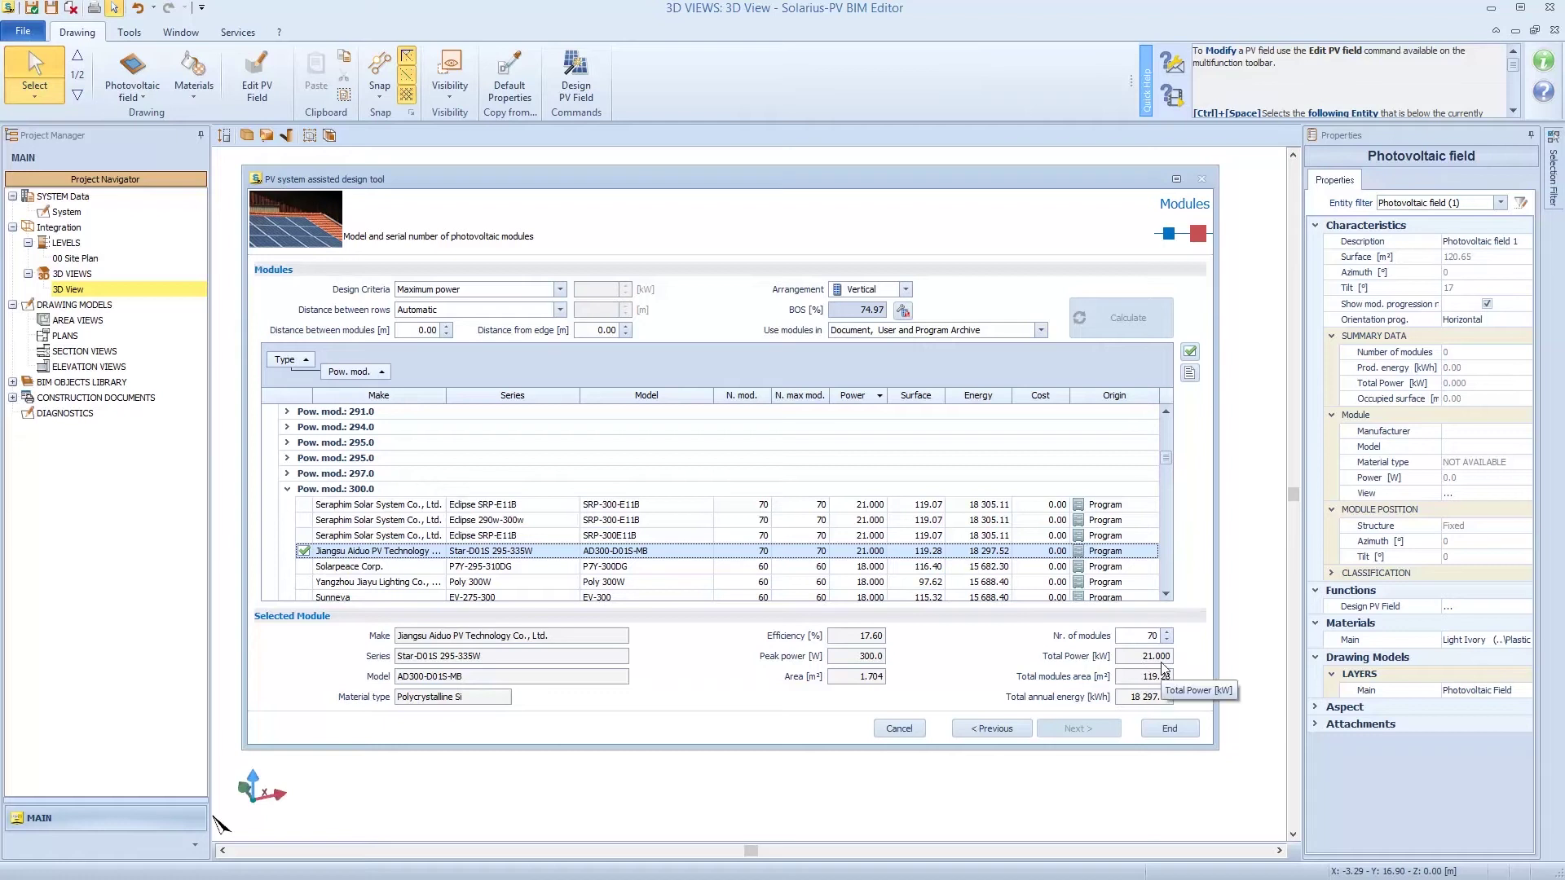
# - Change the design criteria to Specified power with 3 kW and recalculate the module list
pyautogui.click(486, 292)
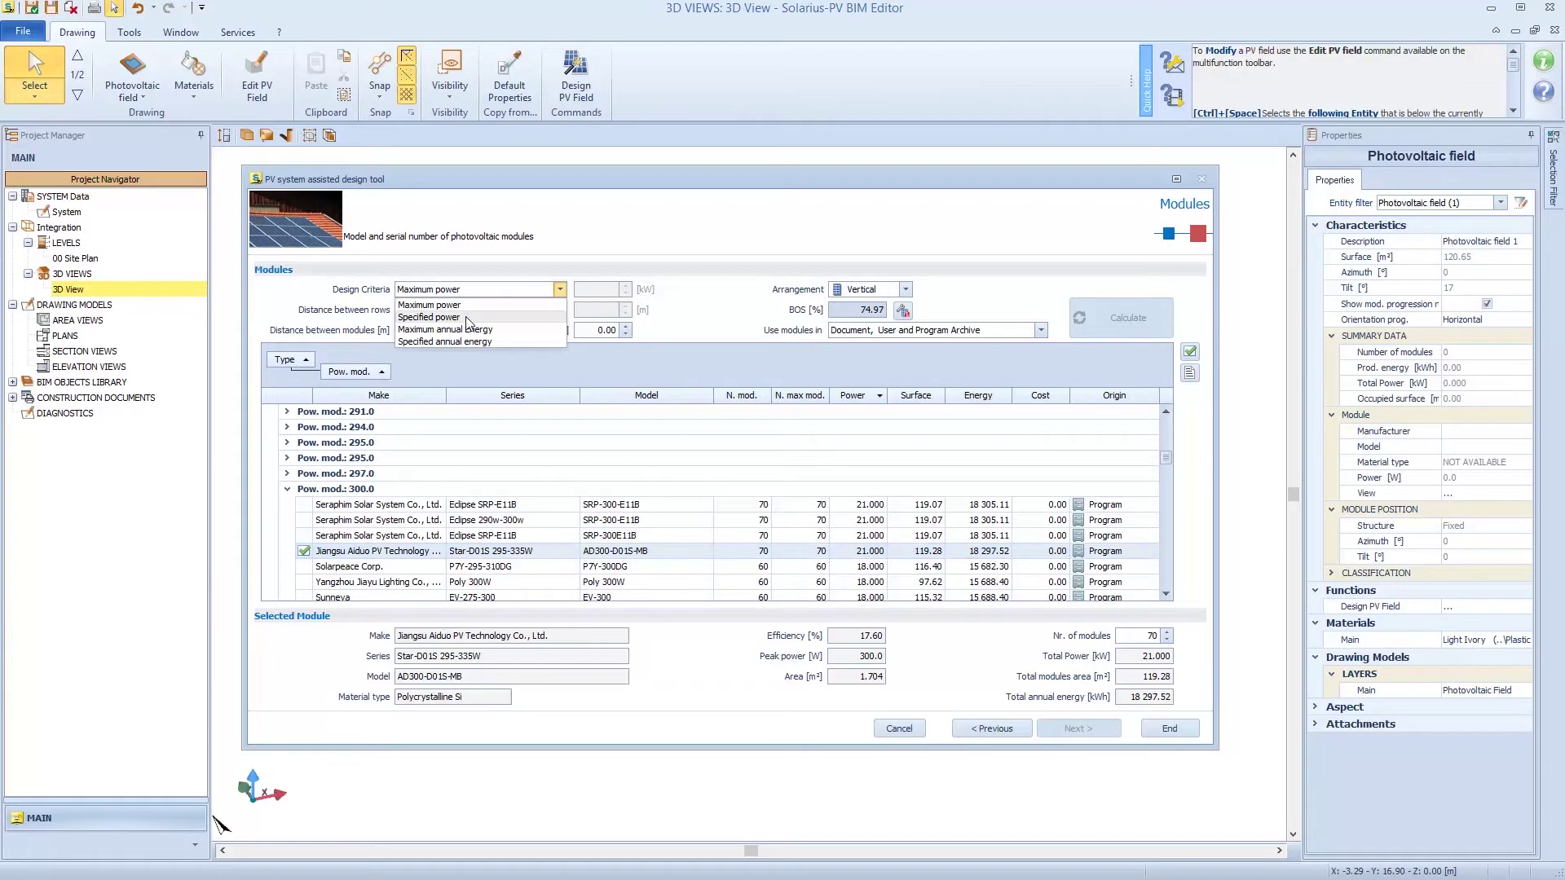
pyautogui.click(469, 323)
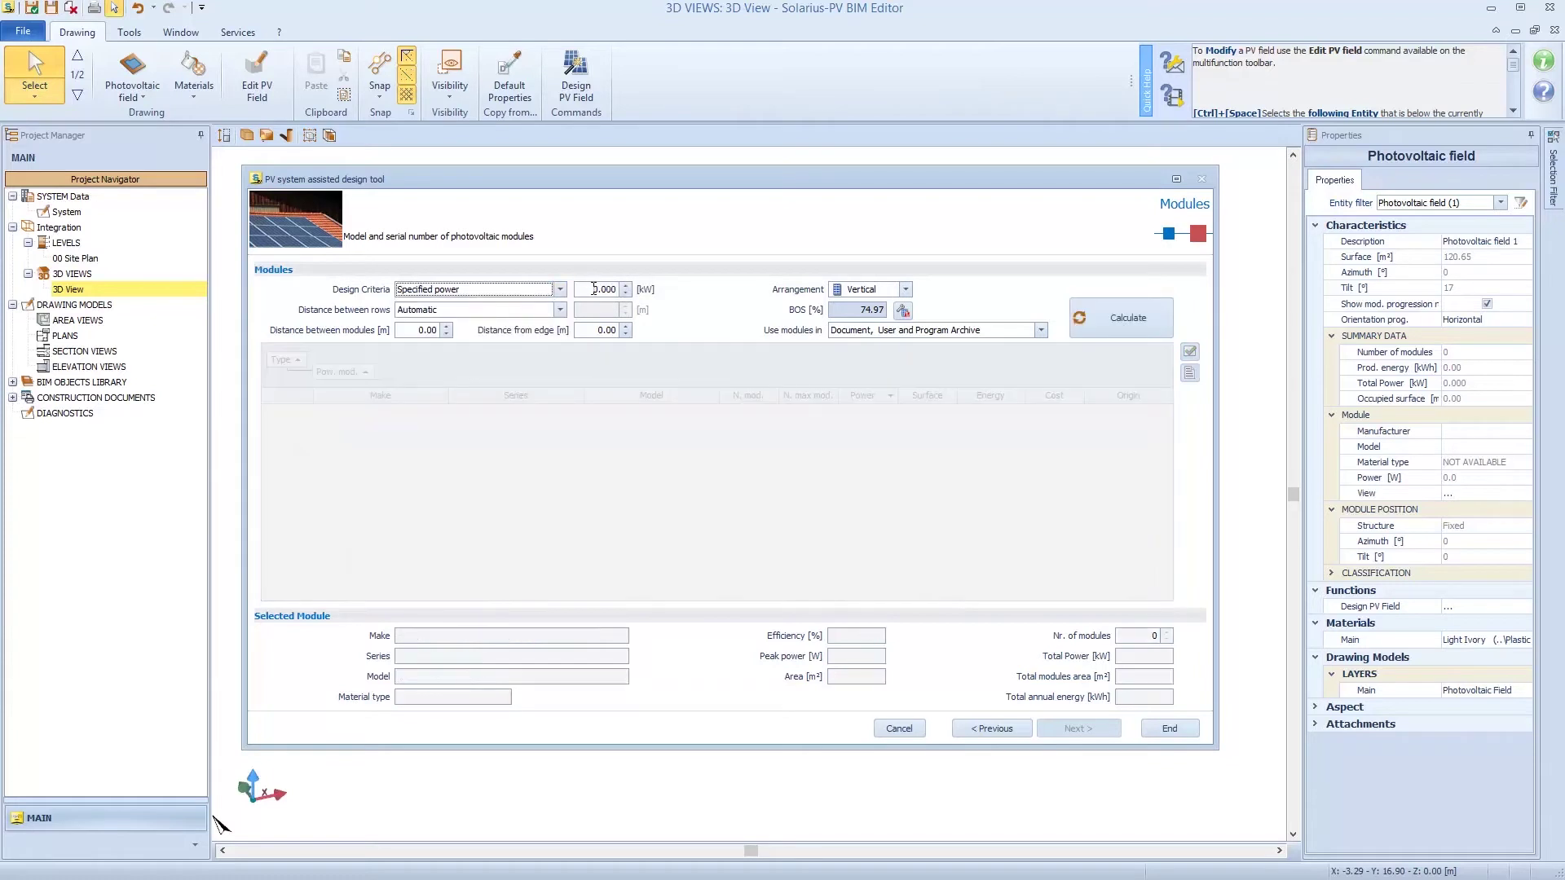
pyautogui.click(601, 289)
pyautogui.write('3')
pyautogui.click(1107, 305)
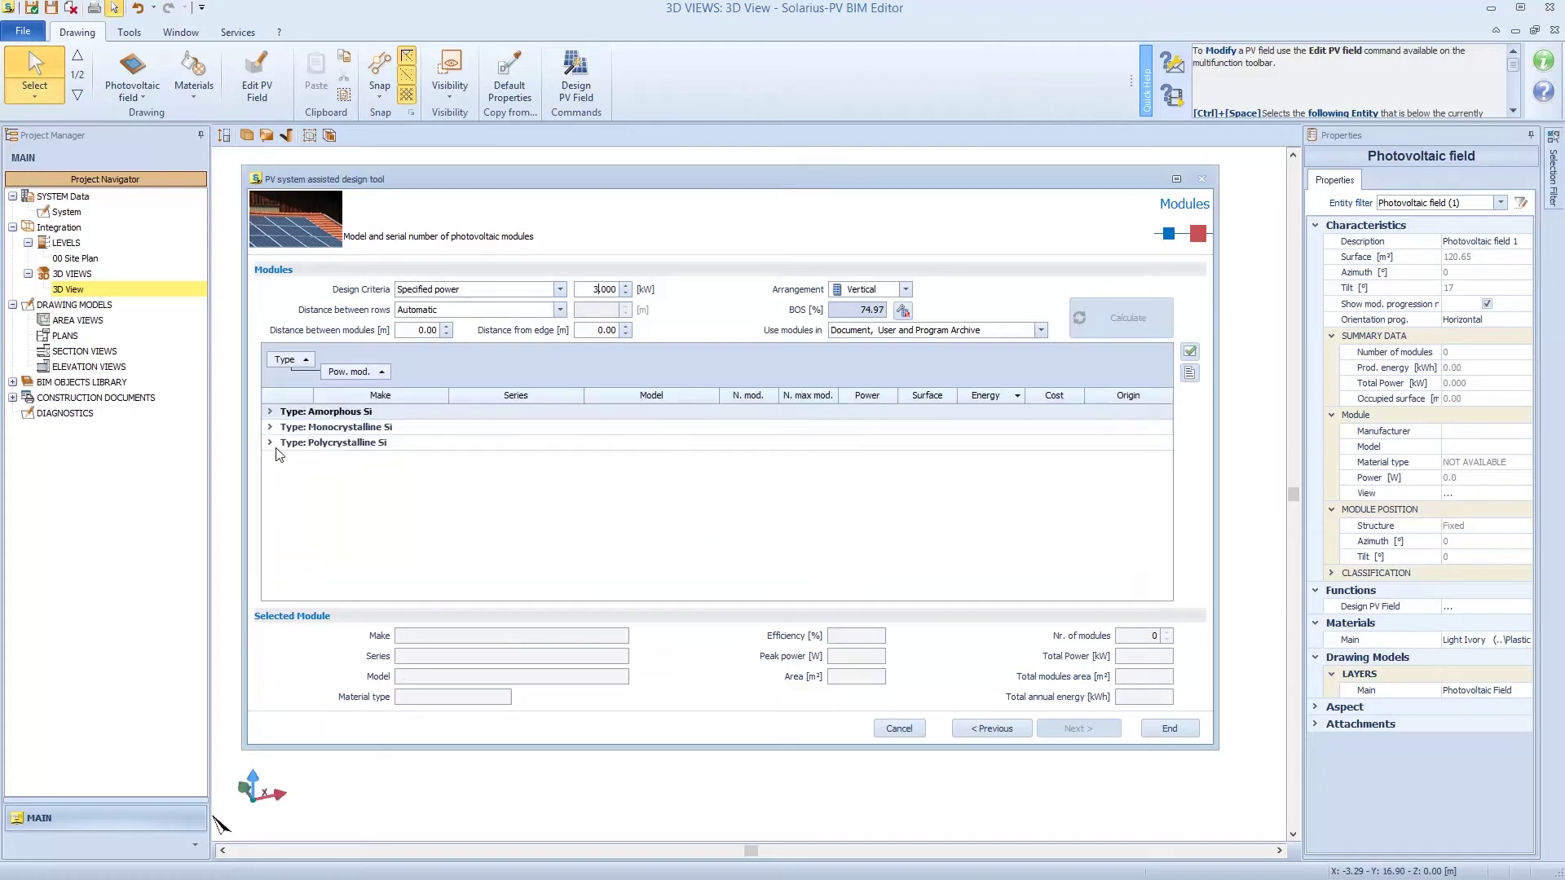
# - Expand the polycrystalline modules of 300 W and select the Ningbo Reneled RD300TU-36P
pyautogui.click(271, 444)
pyautogui.scroll(-15, 351, 509)
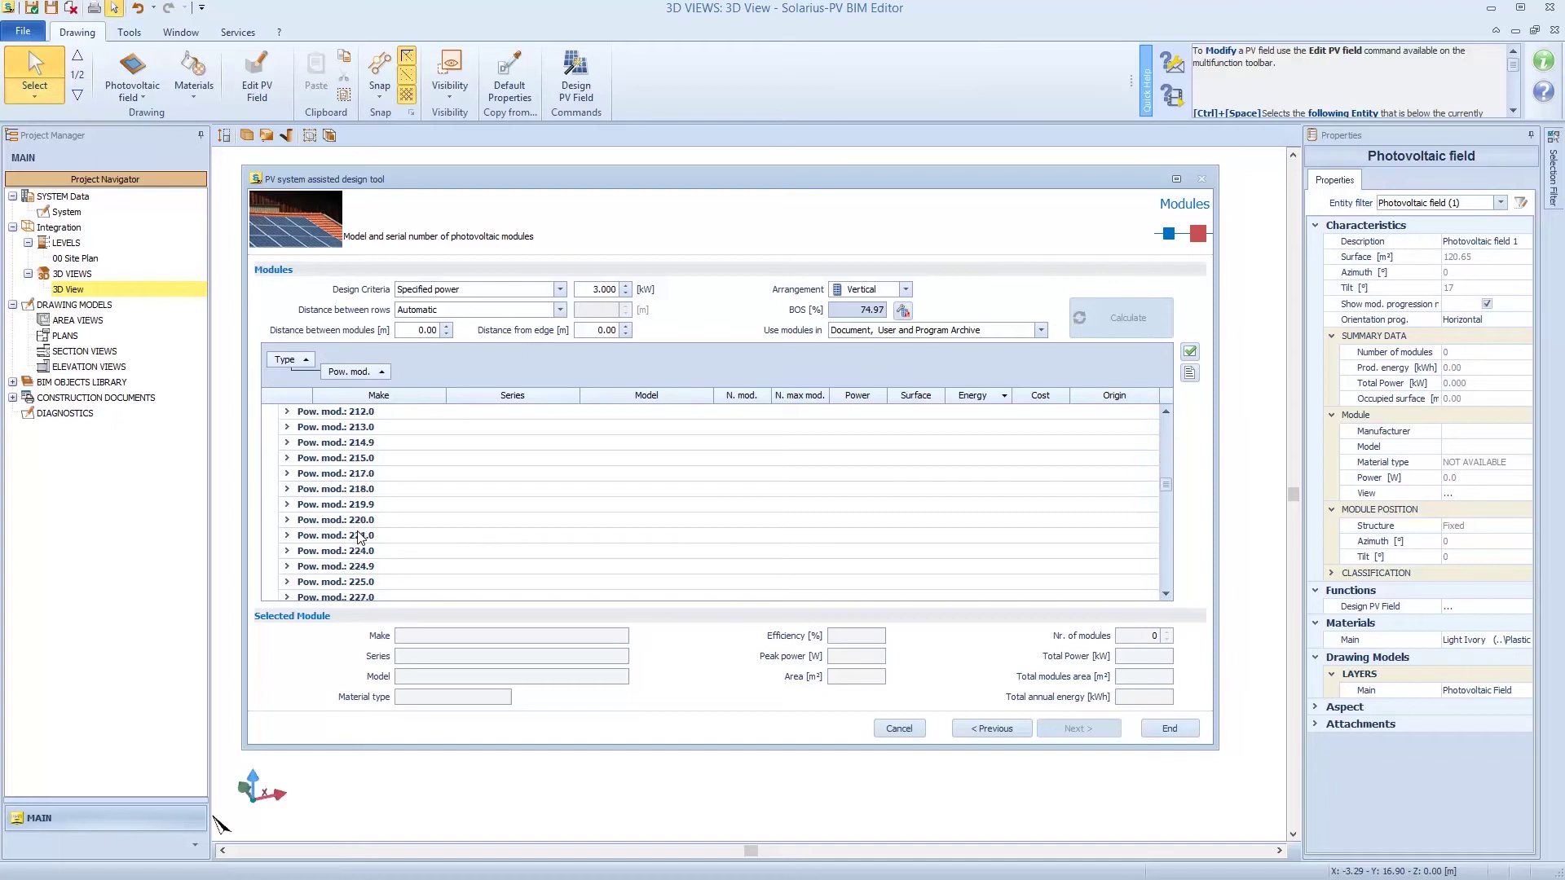
pyautogui.scroll(-6, 359, 535)
pyautogui.click(299, 490)
pyautogui.click(287, 490)
pyautogui.click(349, 536)
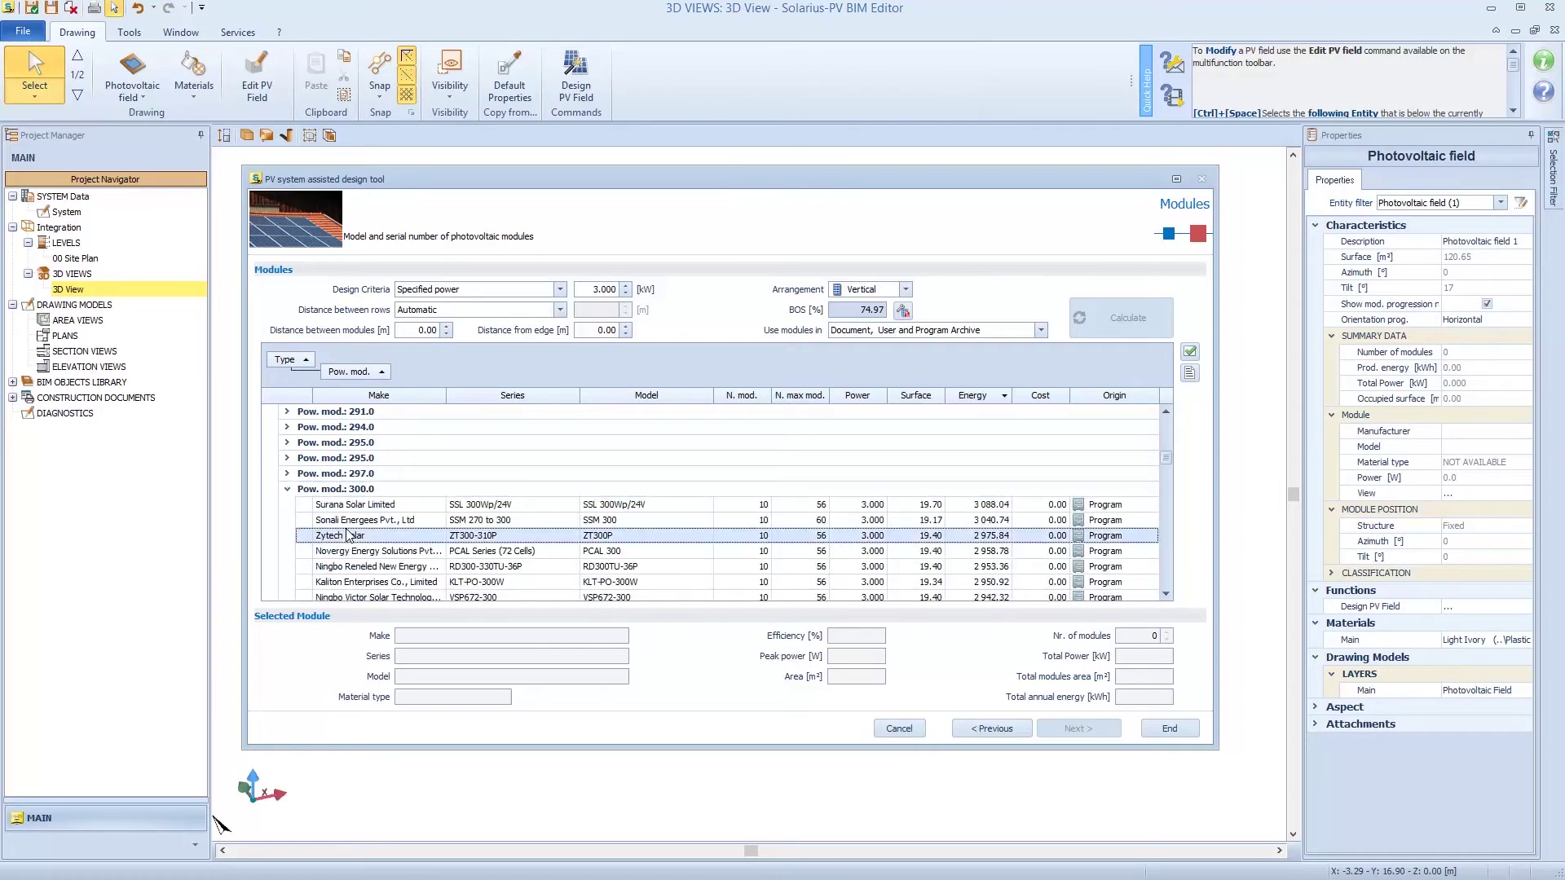
pyautogui.click(397, 569)
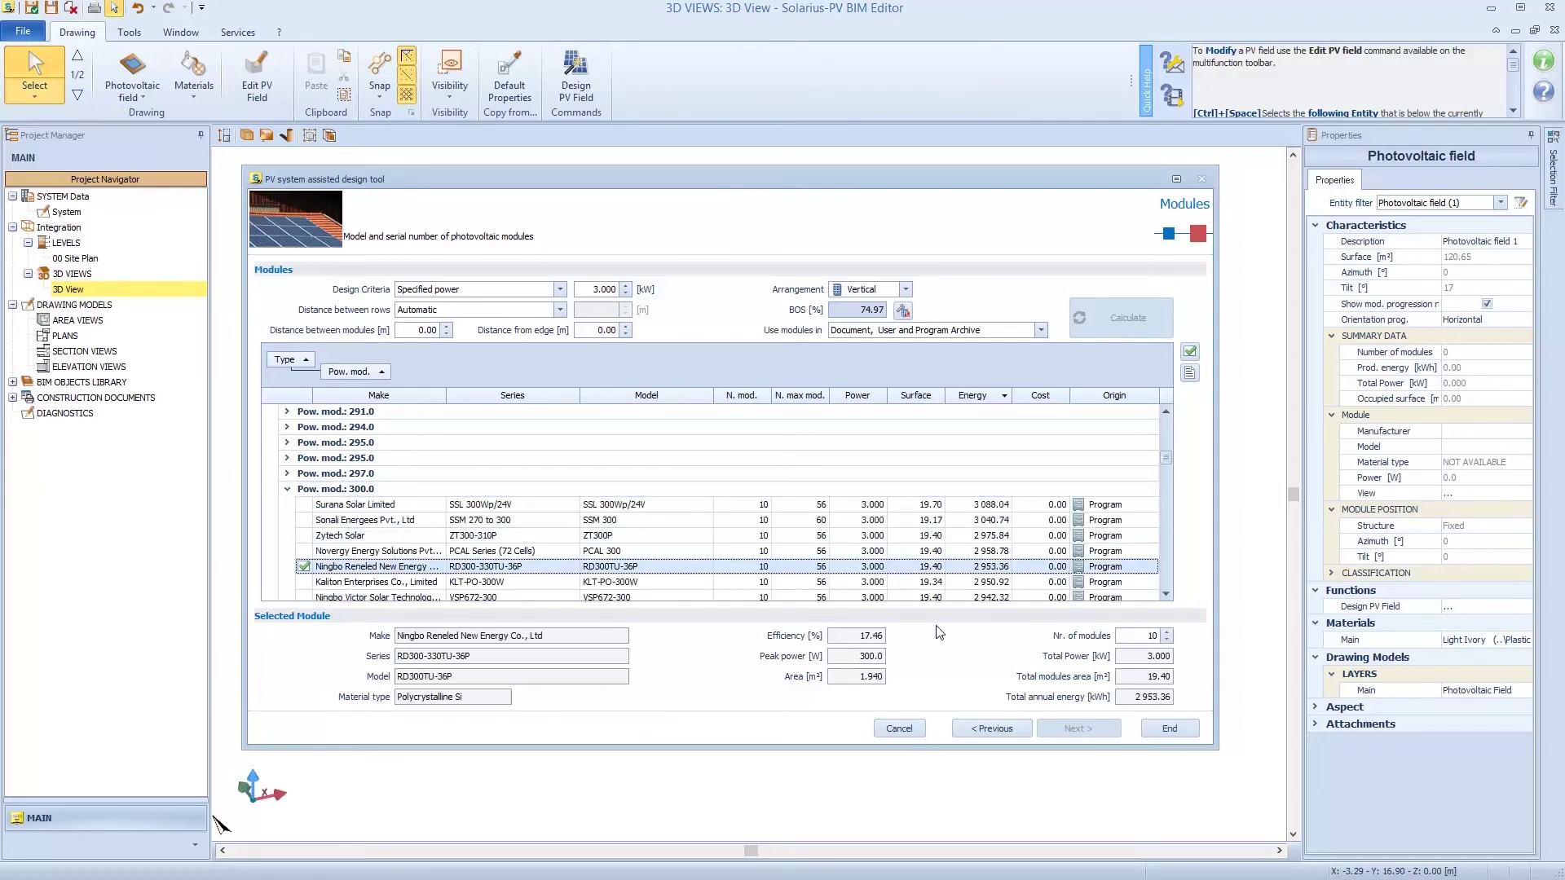
# - Switch the selection to the Jiangsu Aoxuan P6-300 module and finish the assisted design of the field
pyautogui.scroll(-5, 413, 526)
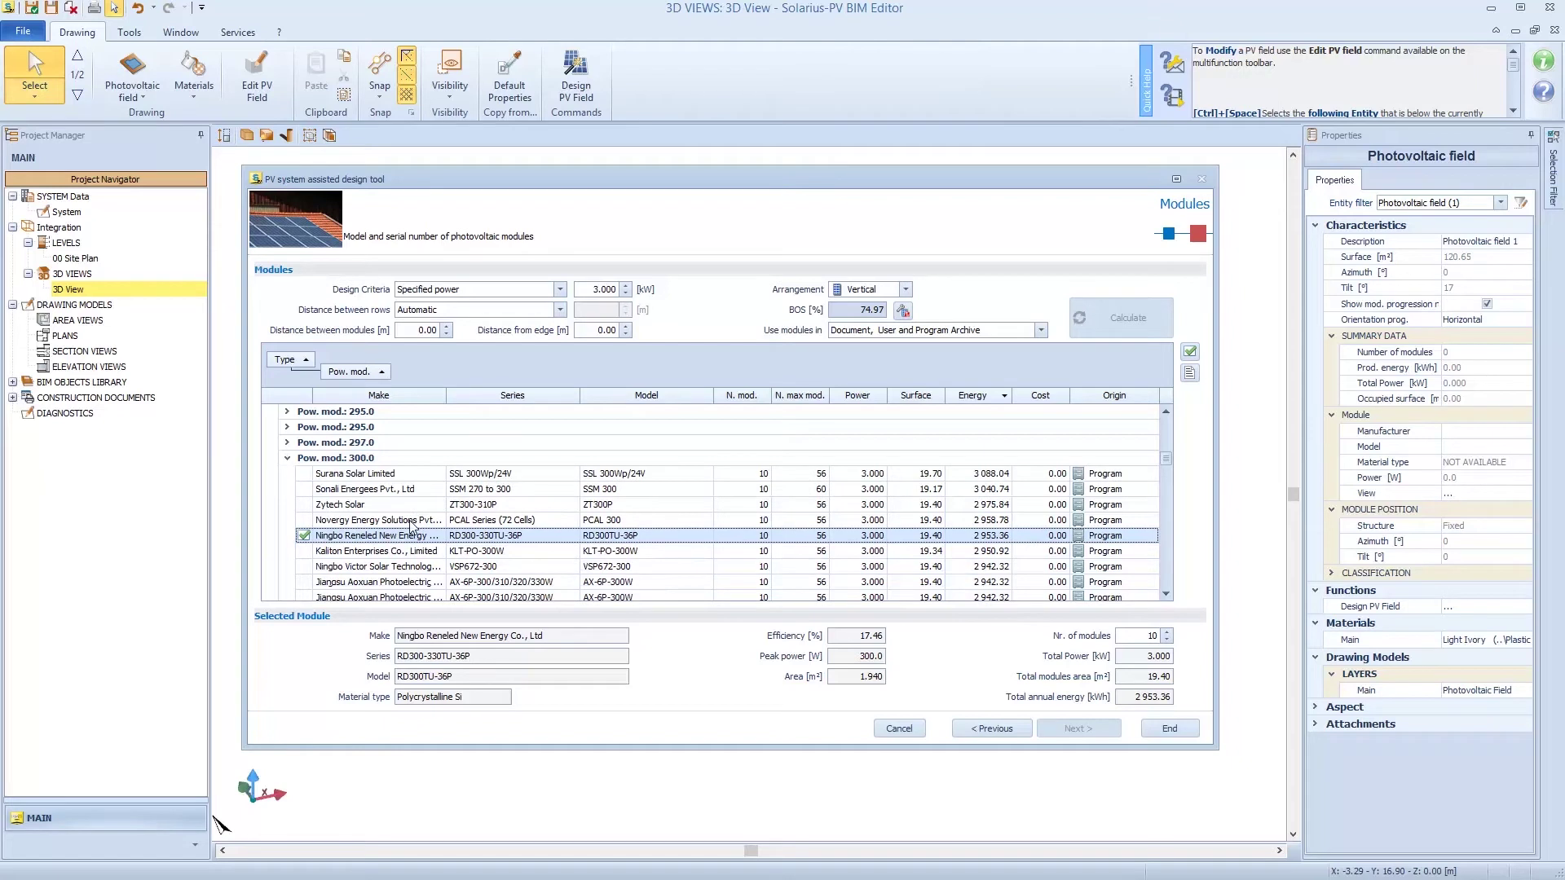
pyautogui.click(379, 541)
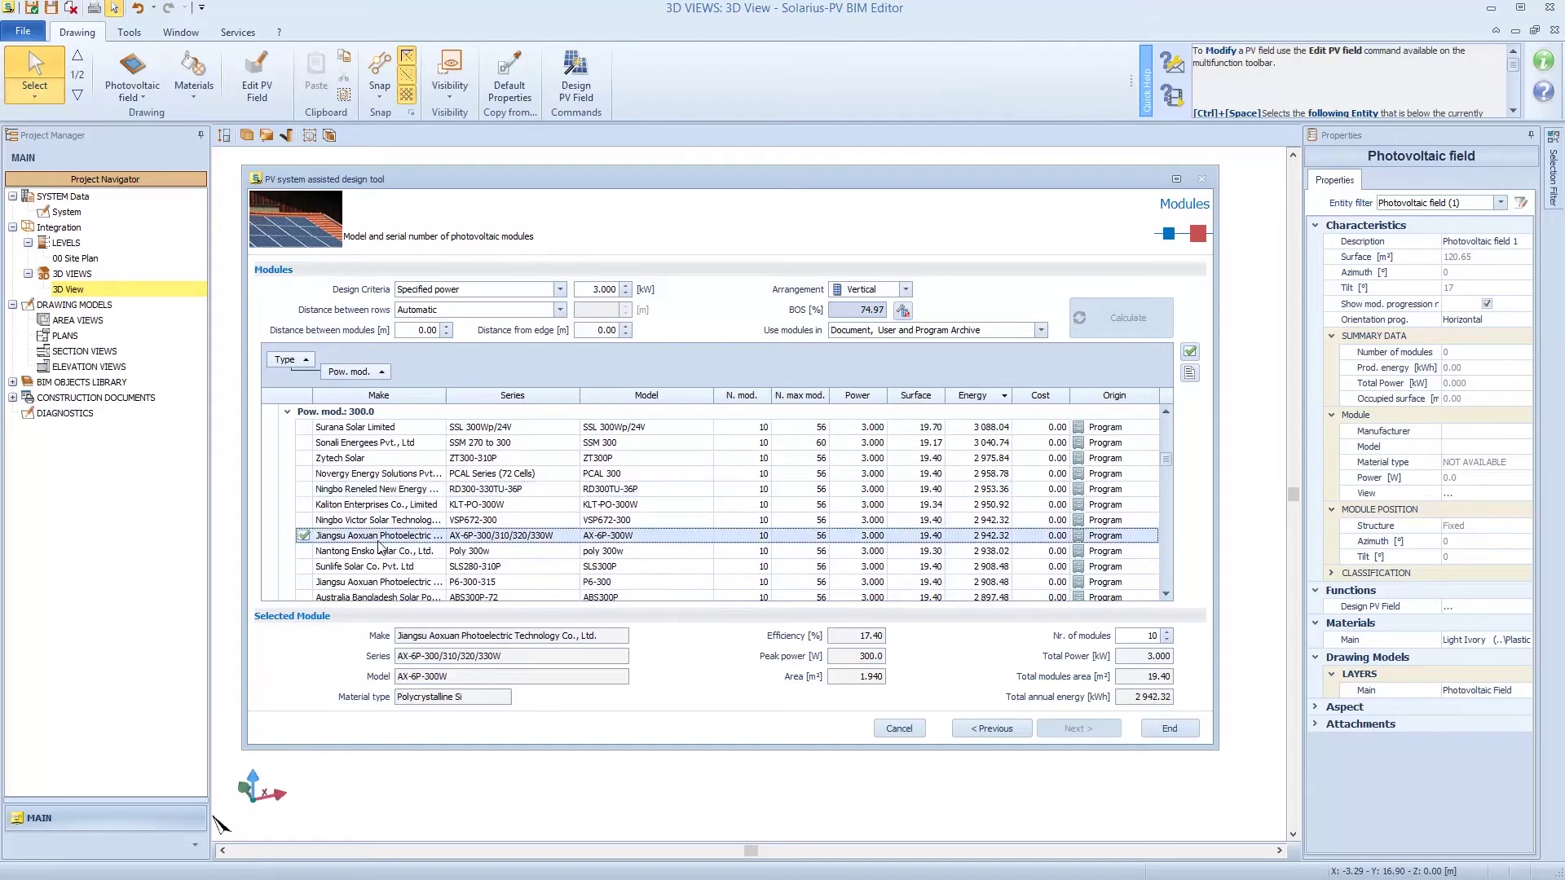
pyautogui.click(373, 581)
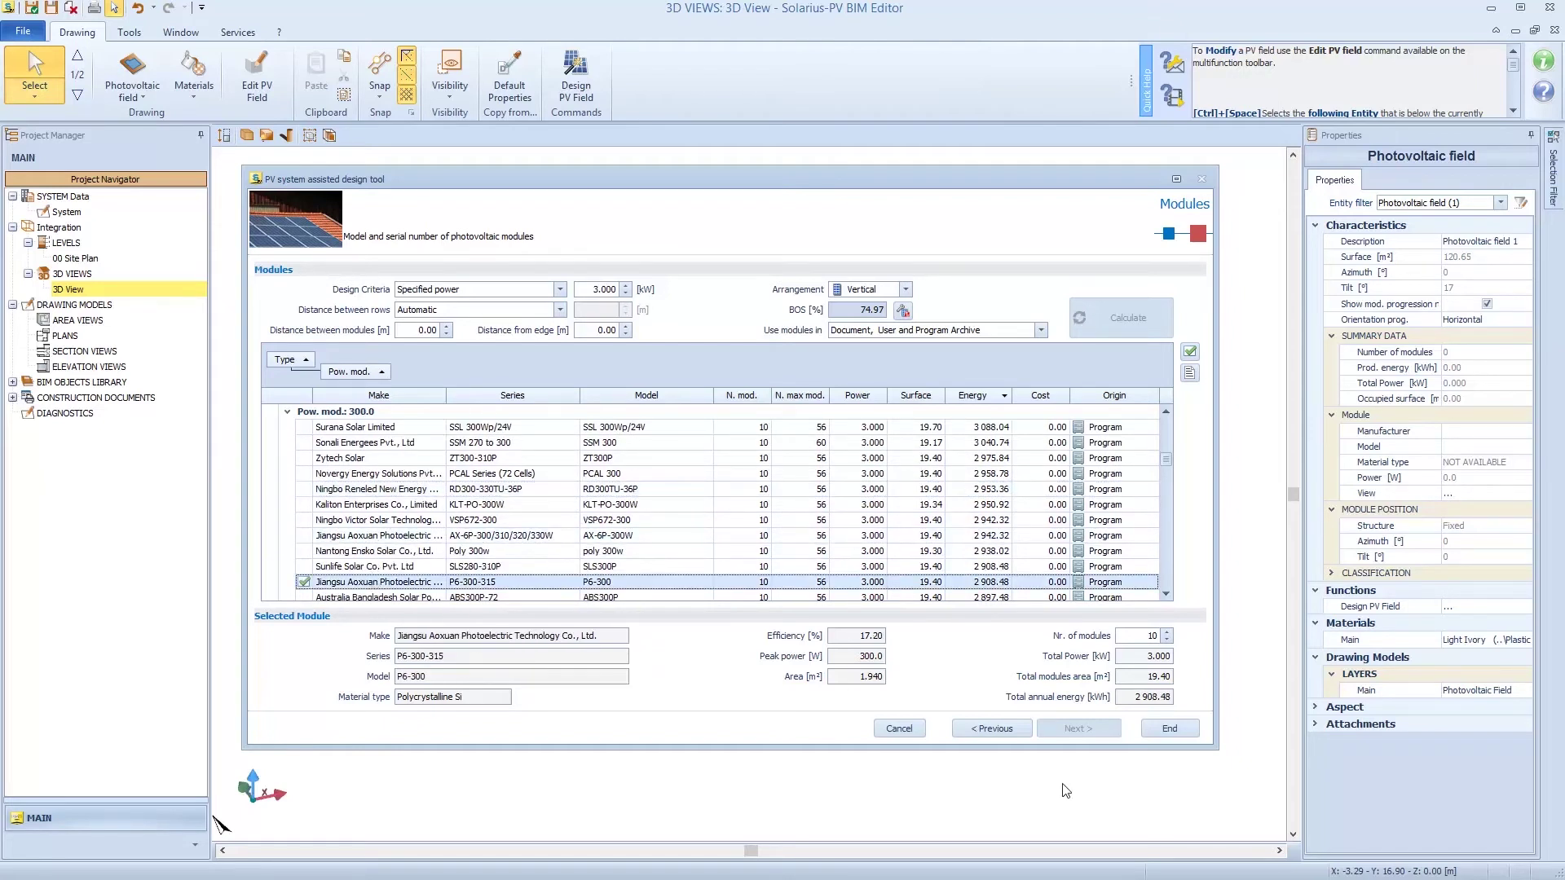
pyautogui.click(1192, 730)
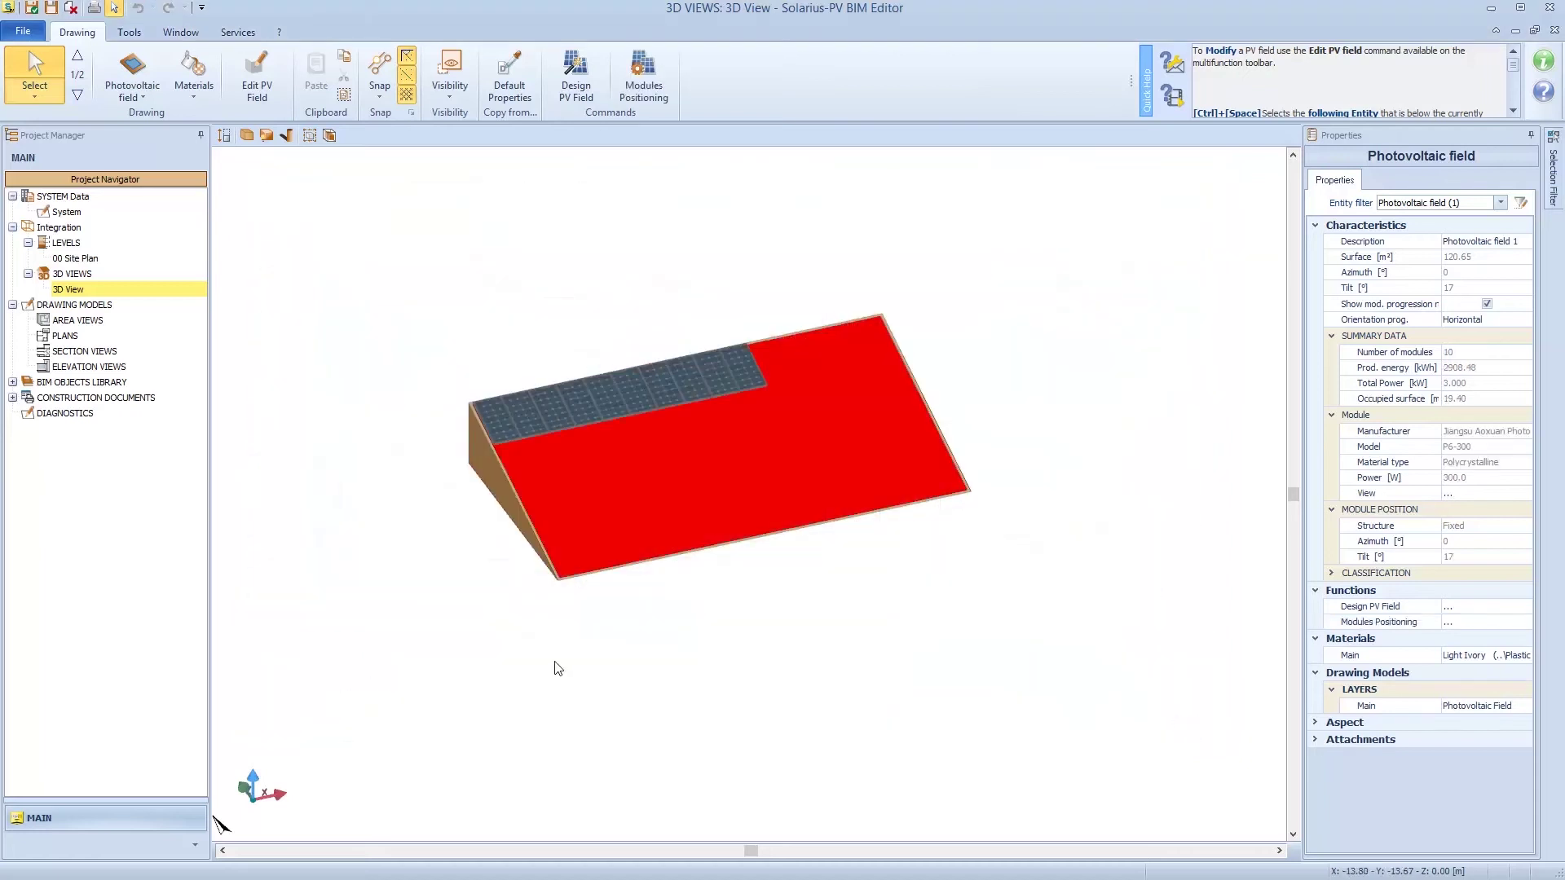
# - Inspect the modules placed on the inclined surface and review the available photovoltaic system and 2D graphics objects
pyautogui.scroll(5, 460, 318)
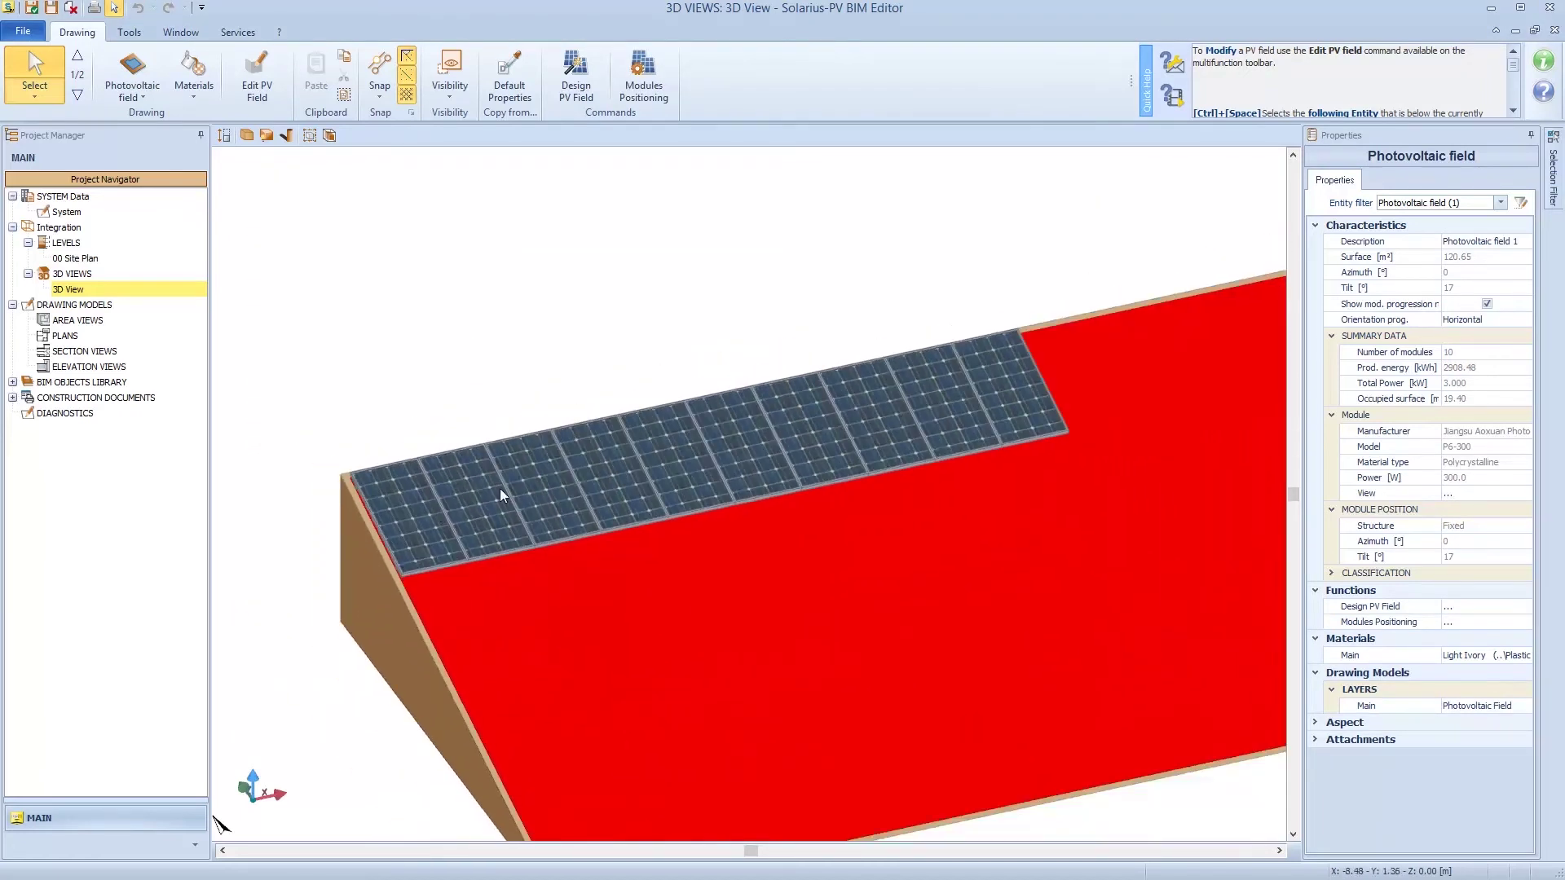
pyautogui.scroll(-1, 1085, 467)
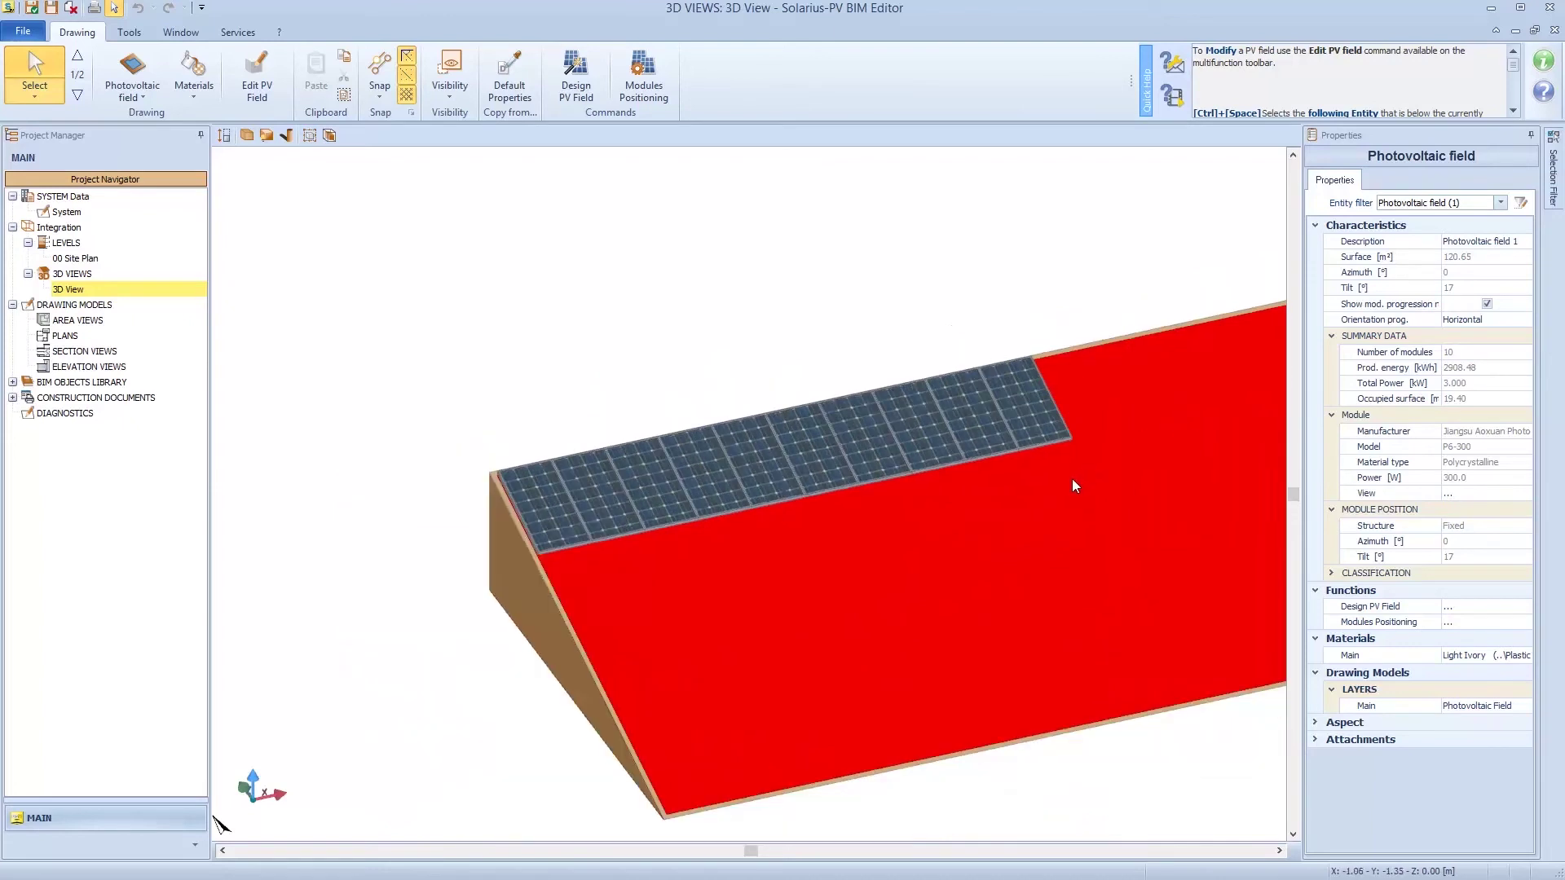
pyautogui.moveTo(1069, 478); pyautogui.dragTo(835, 438, button='middle')
pyautogui.click(143, 97)
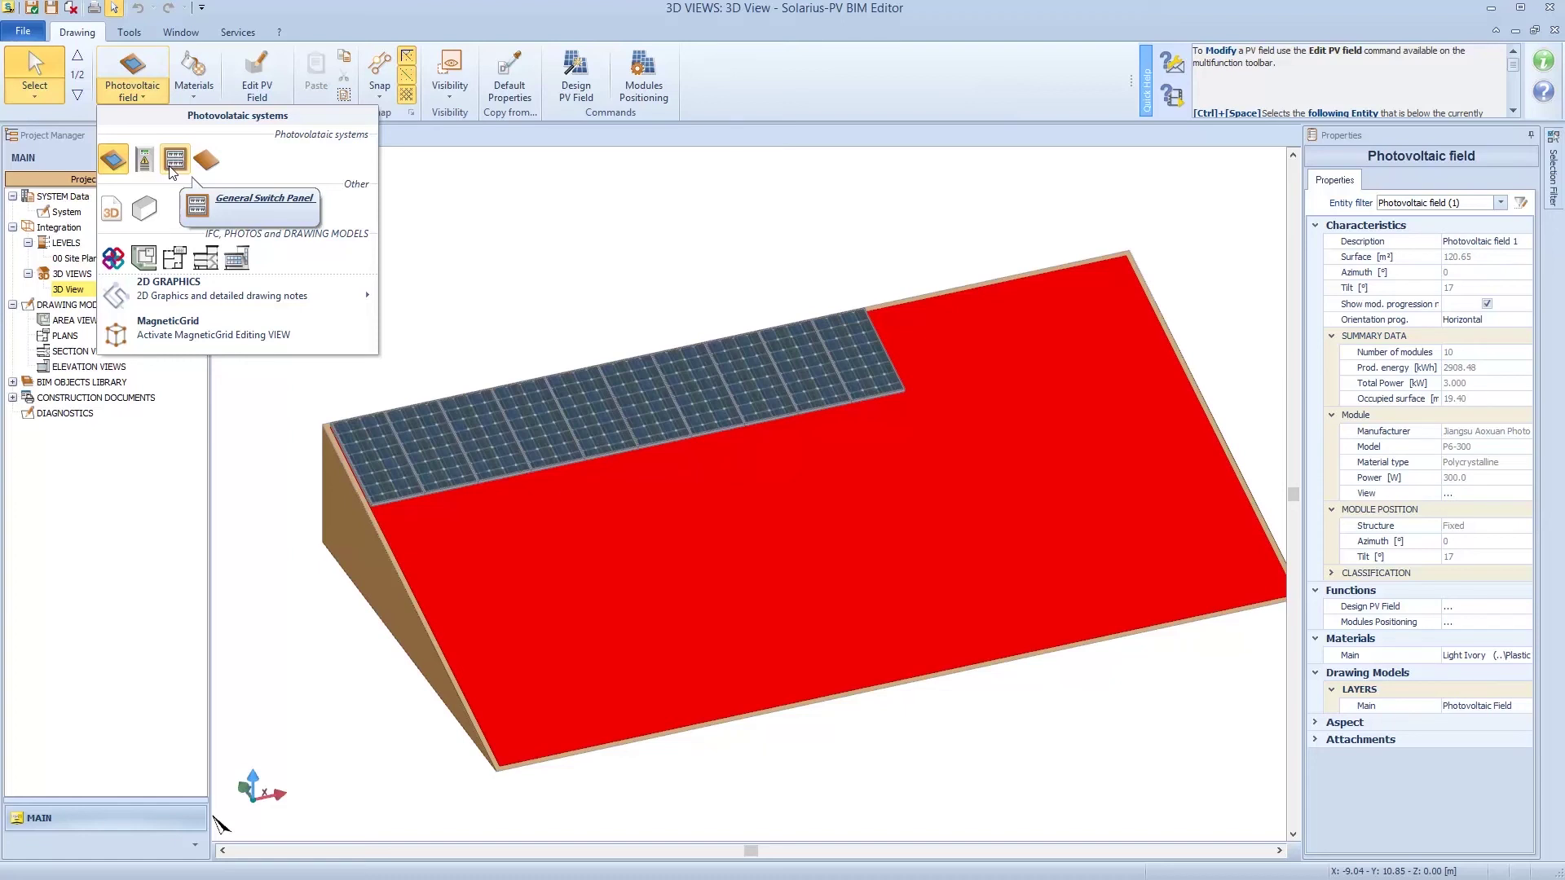
pyautogui.moveTo(204, 294)
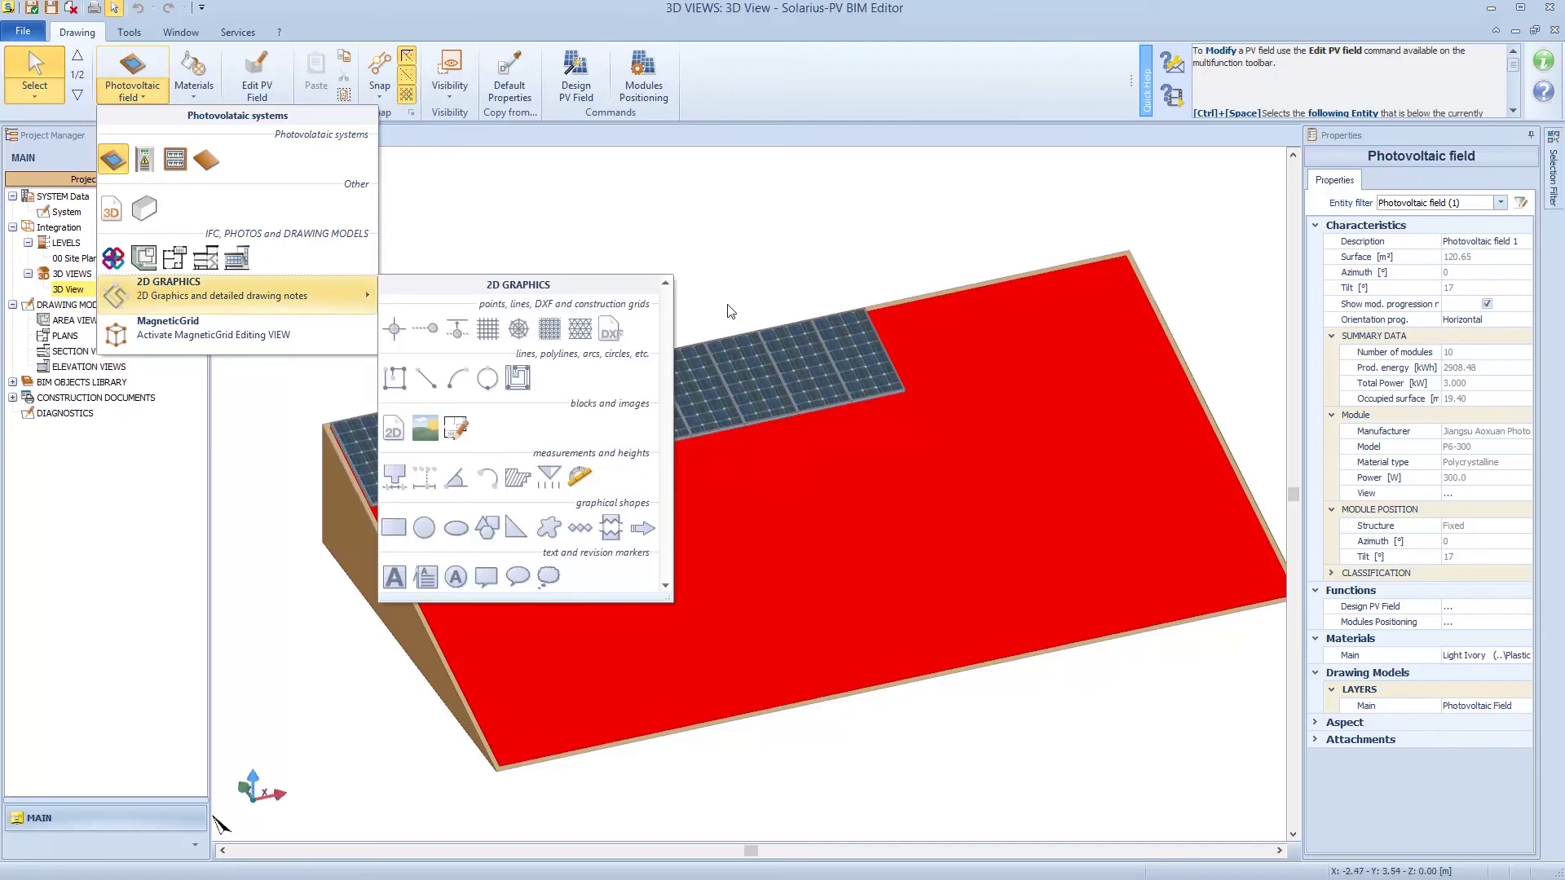